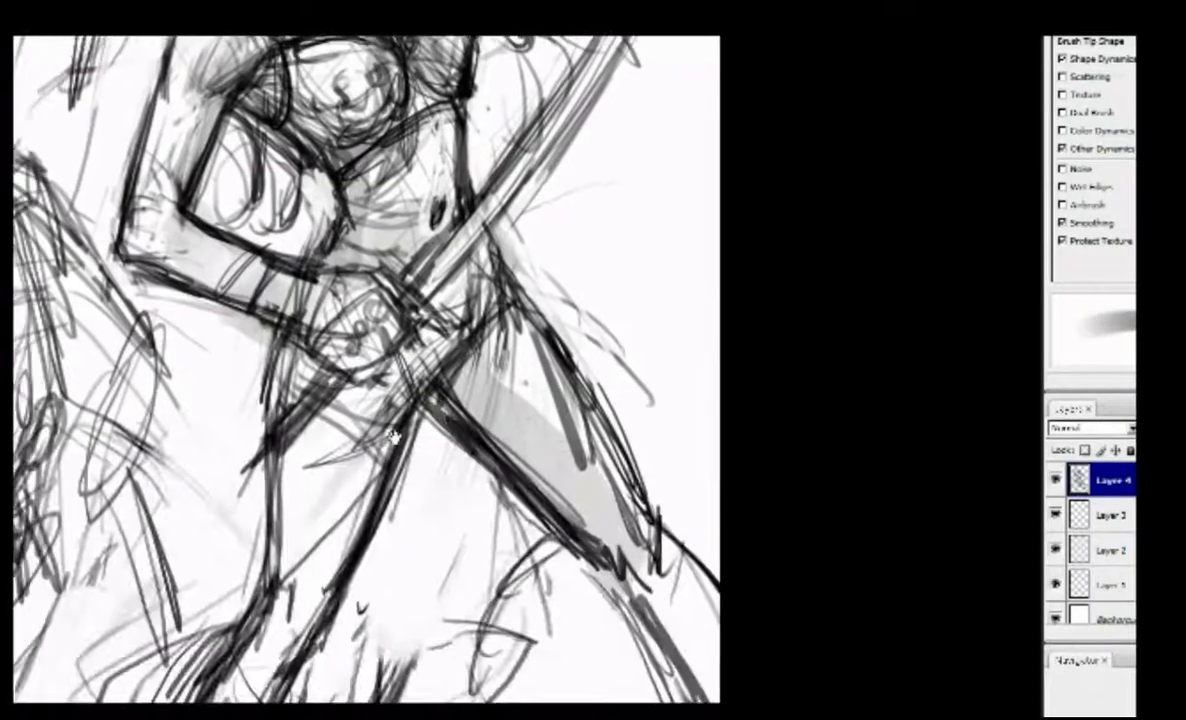
Sketch a faint rough shape in the empty background beside the raised arm.
drag(563, 285, 473, 193)
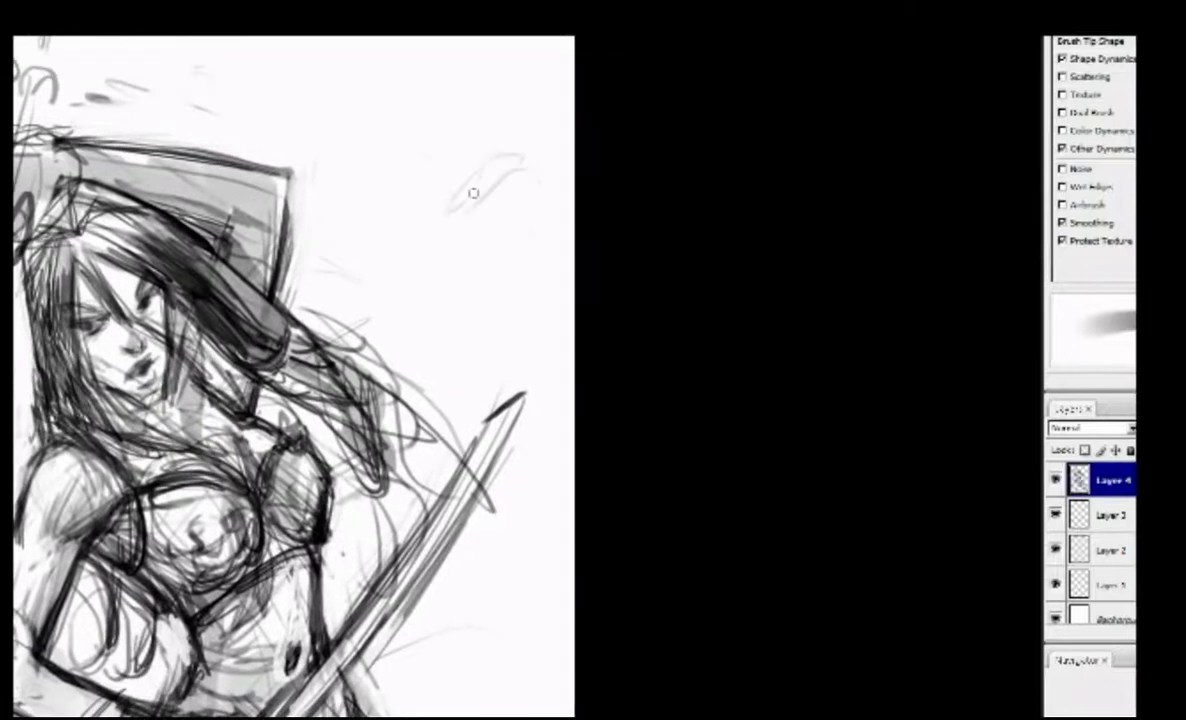
key(ctrl+plus)
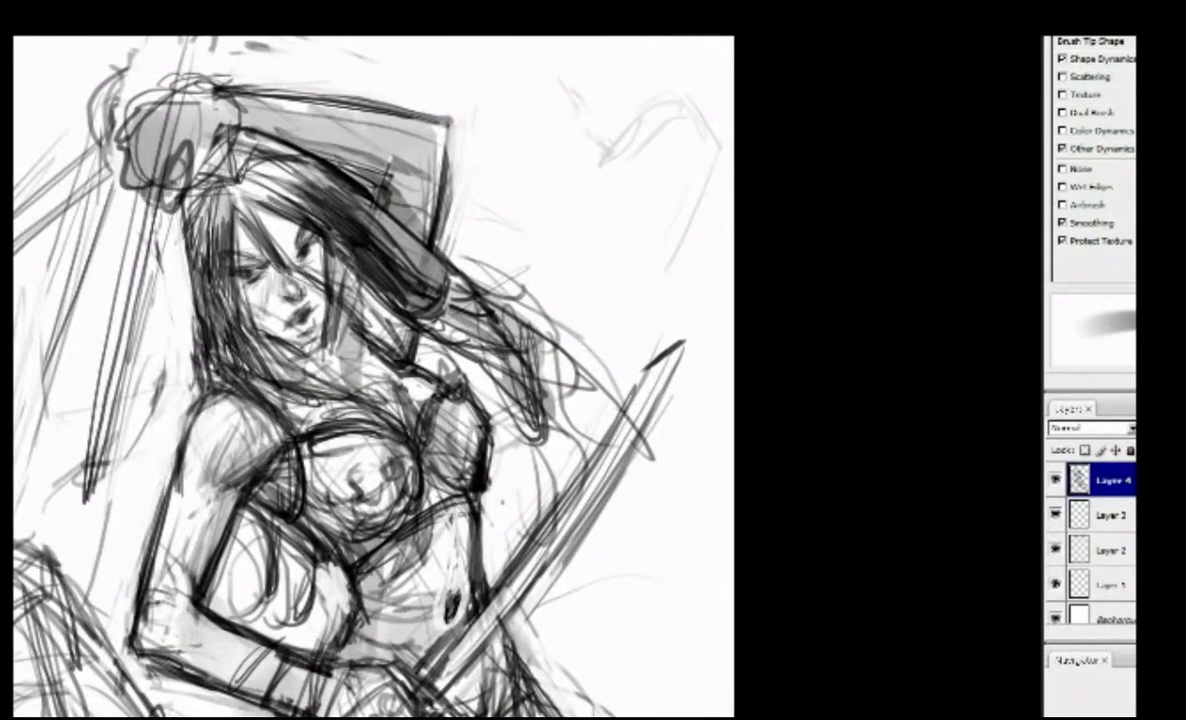
drag(400, 420, 391, 90)
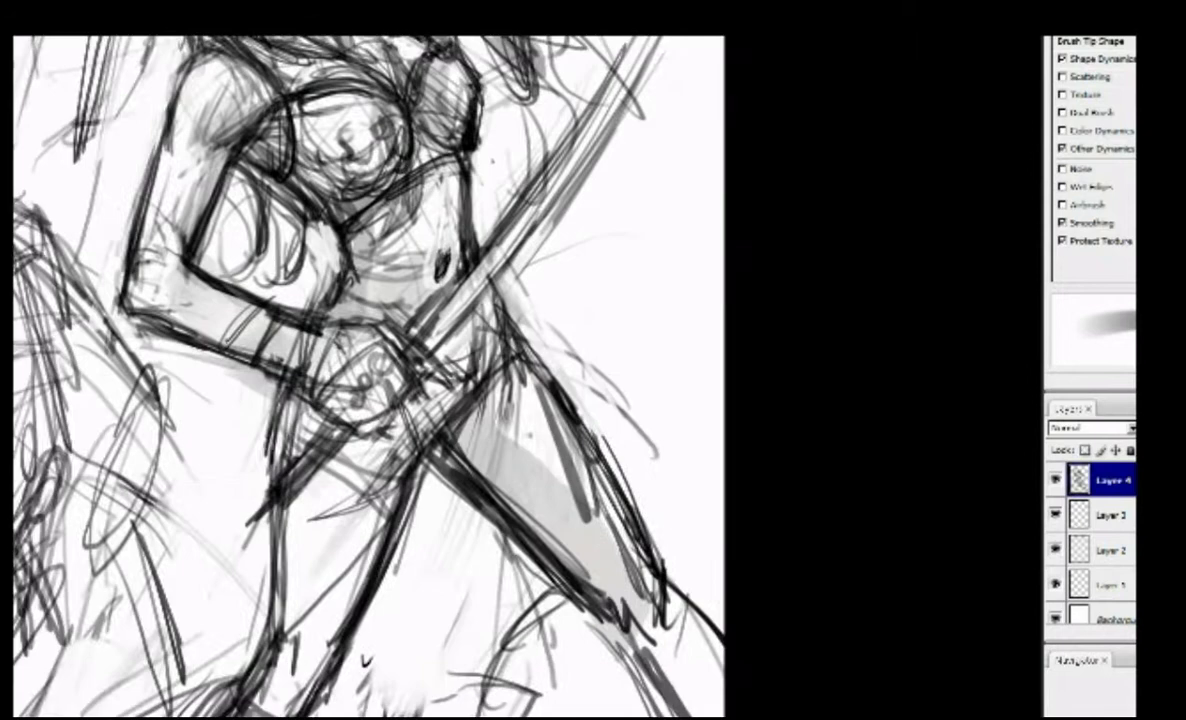
Define the lowered sword with a dark handle and cleaner blade, and darken the hair locks behind the shoulder.
mouse_move(400, 200)
mouse_down()
mouse_move(390, 400)
mouse_move(403, 453)
mouse_move(443, 440)
mouse_move(436, 341)
mouse_move(405, 314)
mouse_up()
mouse_move(254, 420)
mouse_down()
mouse_move(296, 470)
mouse_move(397, 512)
mouse_move(372, 442)
mouse_move(464, 376)
mouse_up()
mouse_move(405, 473)
mouse_down()
mouse_move(320, 565)
mouse_move(306, 670)
mouse_up()
key(ctrl+minus)
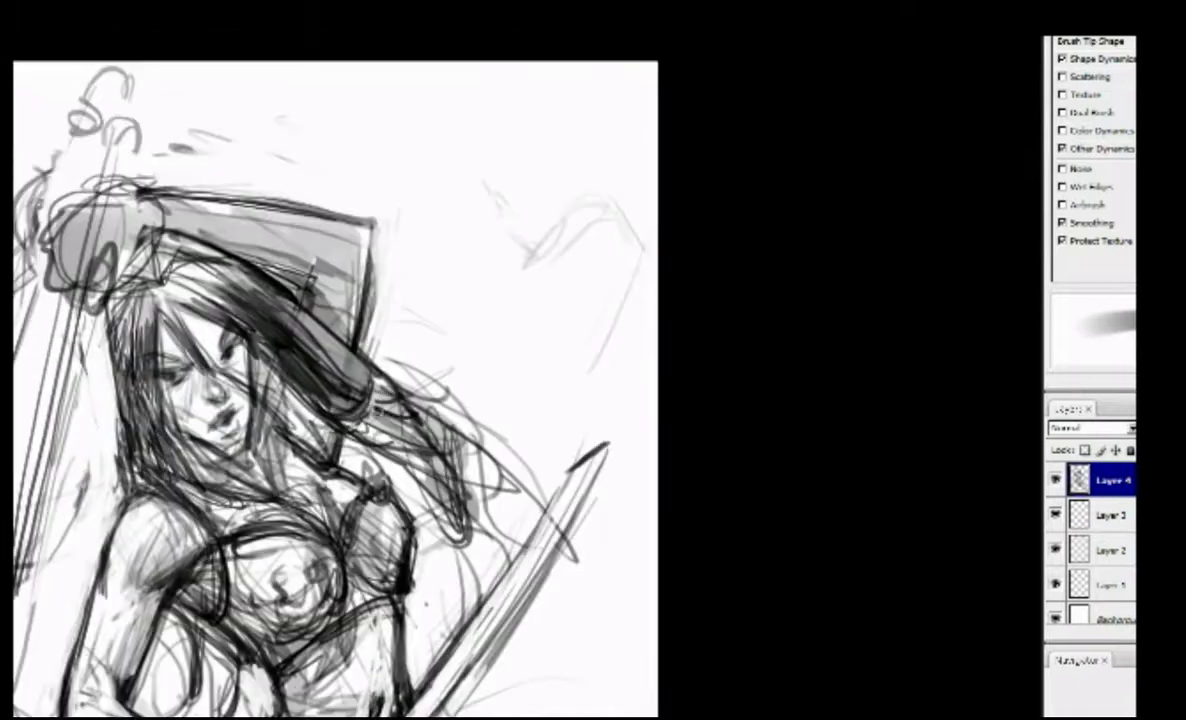
mouse_move(400, 400)
mouse_down()
mouse_move(320, 292)
mouse_move(325, 398)
mouse_move(345, 436)
mouse_move(336, 457)
mouse_up()
drag(268, 295, 320, 343)
key(ctrl+plus)
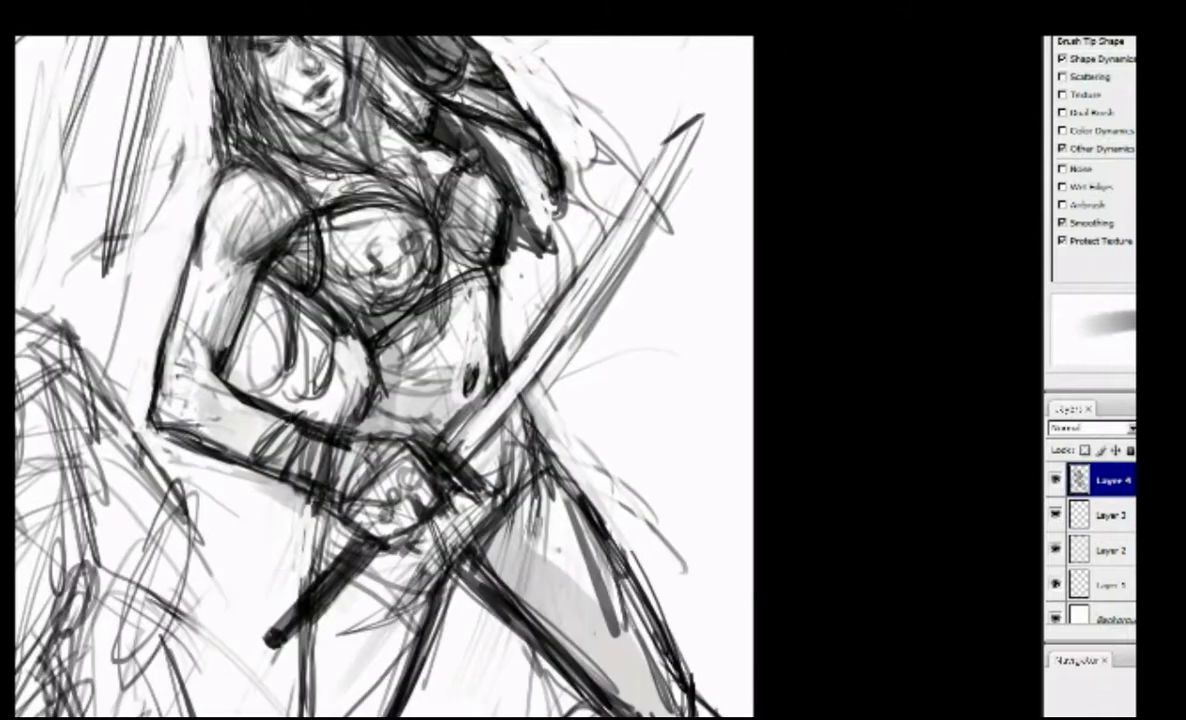
Draw a wristband and gripping fingers on the raised arm, with a dark handle for its sword.
drag(170, 408, 178, 658)
drag(209, 330, 331, 499)
drag(372, 268, 268, 330)
drag(320, 480, 293, 374)
drag(250, 430, 195, 635)
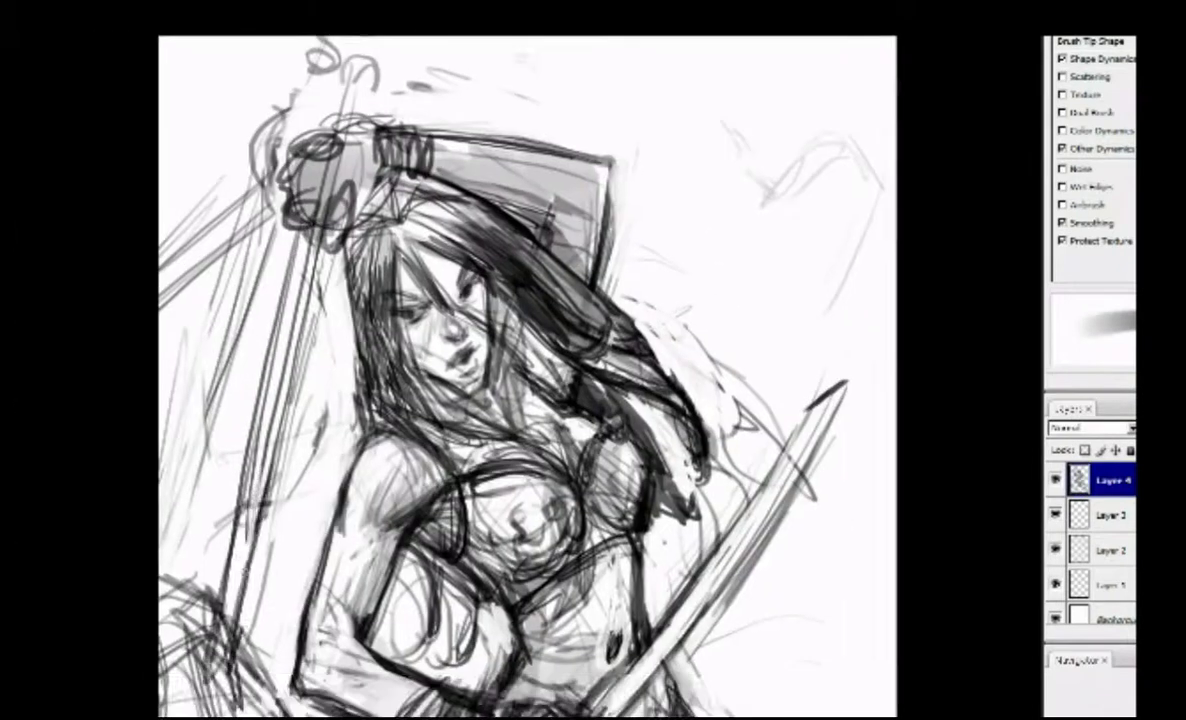
drag(200, 400, 215, 620)
drag(322, 252, 286, 400)
drag(560, 450, 560, 379)
drag(282, 308, 252, 355)
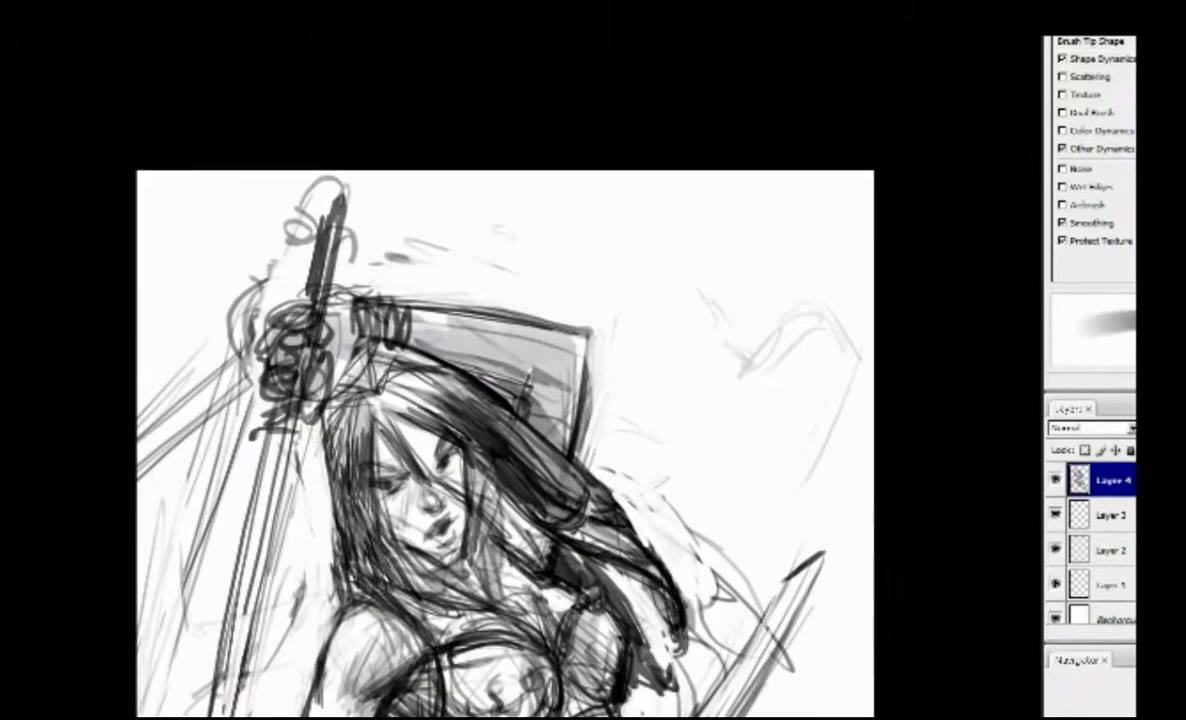
Draw a curled hair lock blowing behind the head and darken the wrist area of the lowered arm.
drag(340, 280, 310, 318)
drag(500, 450, 455, 350)
drag(275, 290, 258, 415)
drag(378, 296, 315, 305)
mouse_move(410, 322)
mouse_down()
mouse_move(443, 417)
mouse_move(367, 310)
mouse_up()
drag(400, 300, 465, 272)
drag(400, 248, 480, 285)
mouse_move(440, 320)
mouse_down()
mouse_move(423, 289)
mouse_move(350, 315)
mouse_up()
drag(292, 190, 299, 217)
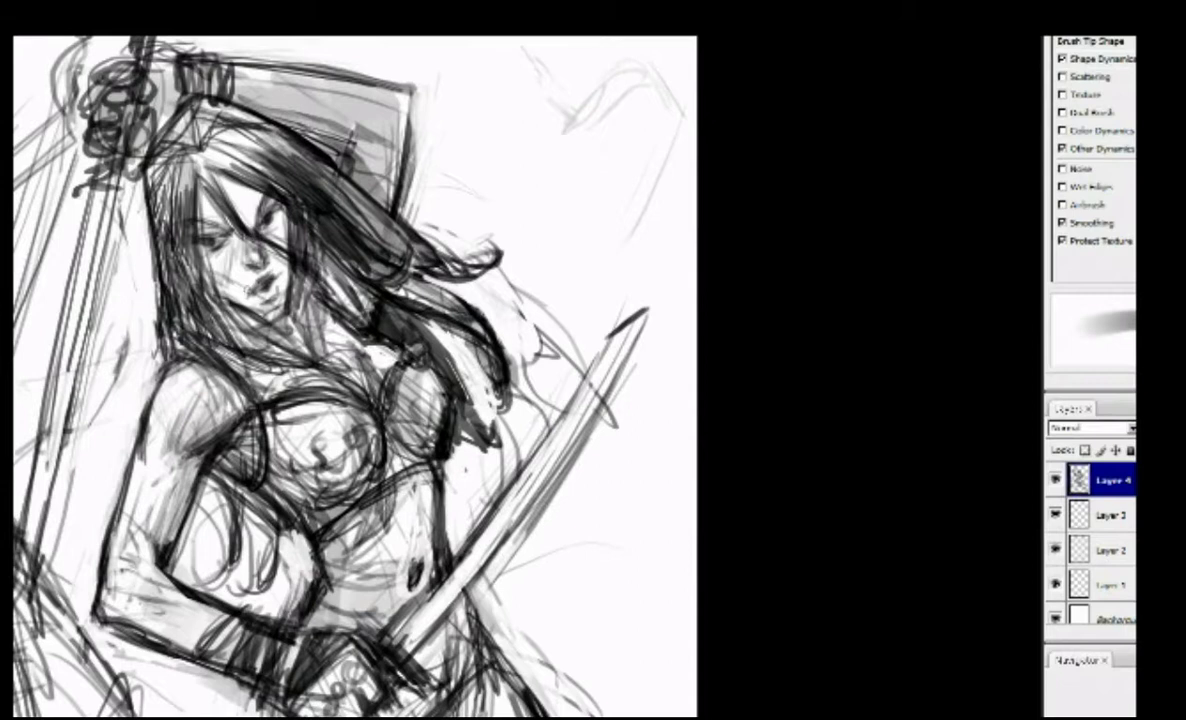
Darken the hanging strands in the gap between the lowered arm and the torso.
drag(350, 400, 338, 336)
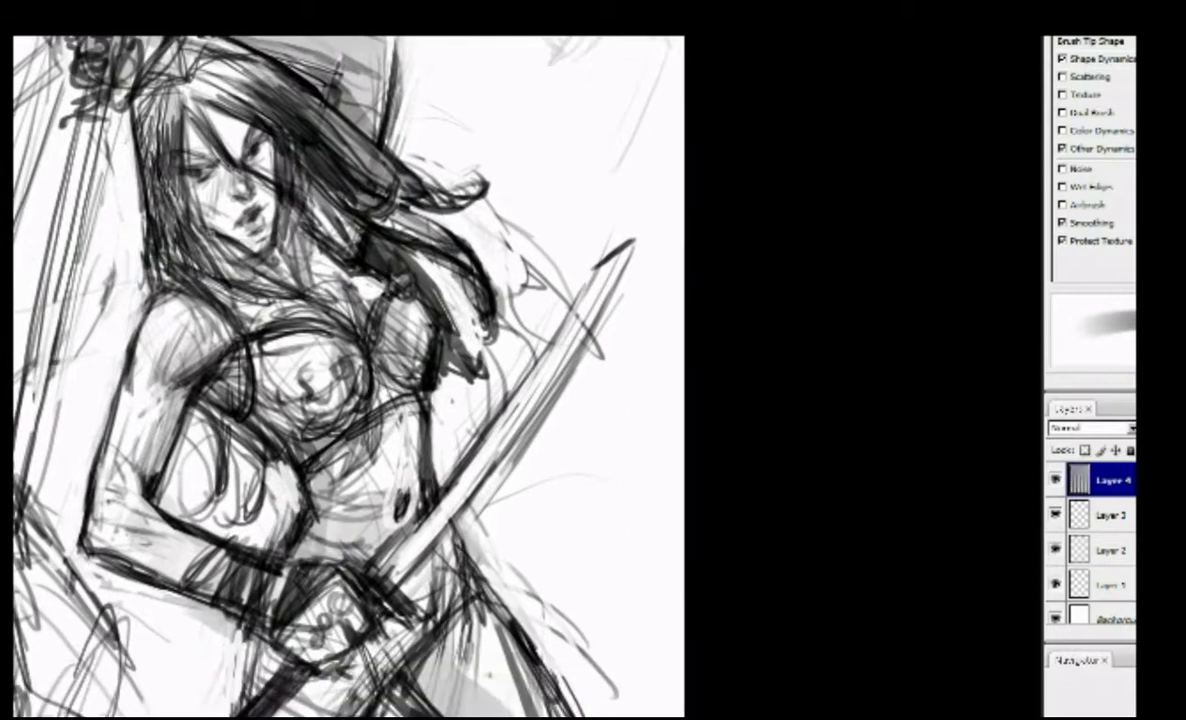
drag(400, 400, 335, 270)
drag(164, 300, 176, 344)
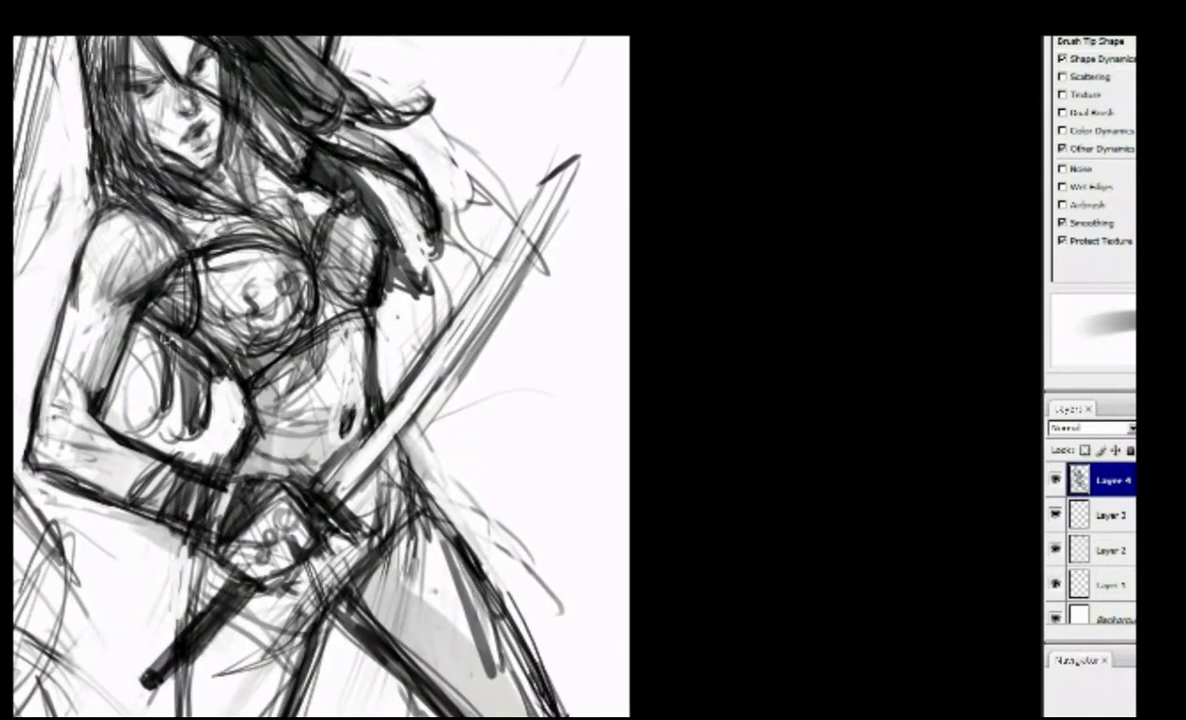
drag(475, 441, 445, 651)
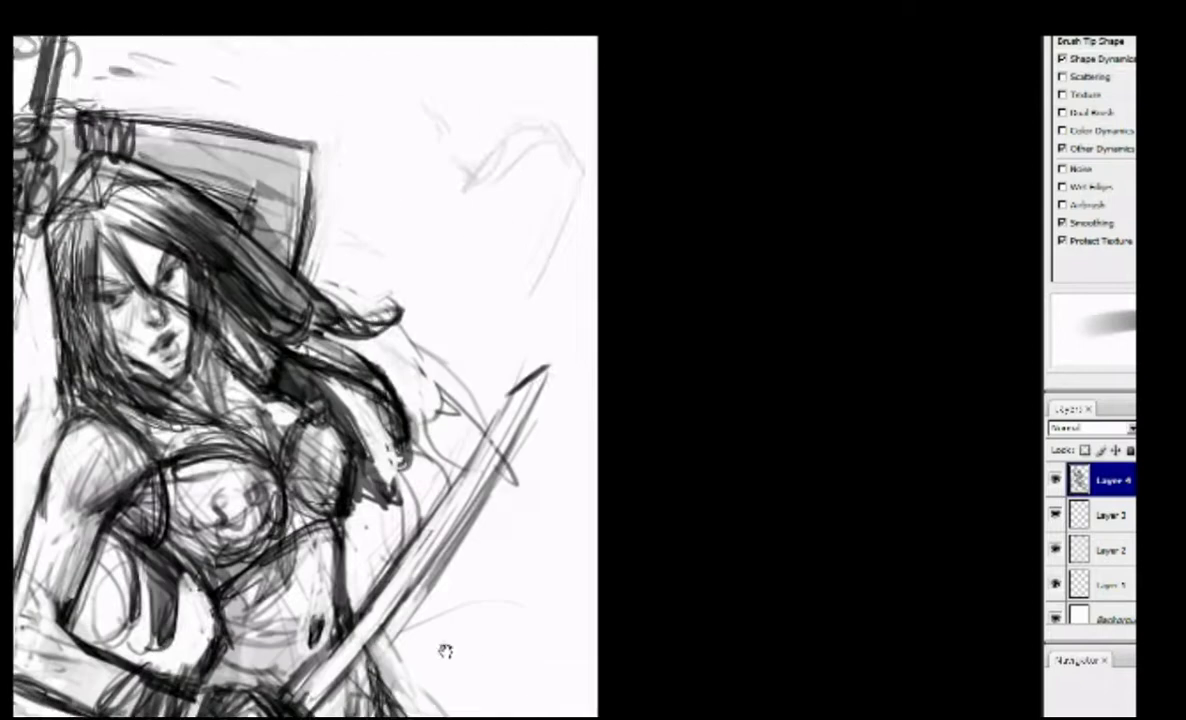
Change the brush and paint two long gray strands flowing from the hair out to the canvas edge.
drag(517, 248, 502, 293)
right_click(345, 190)
double_click(400, 365)
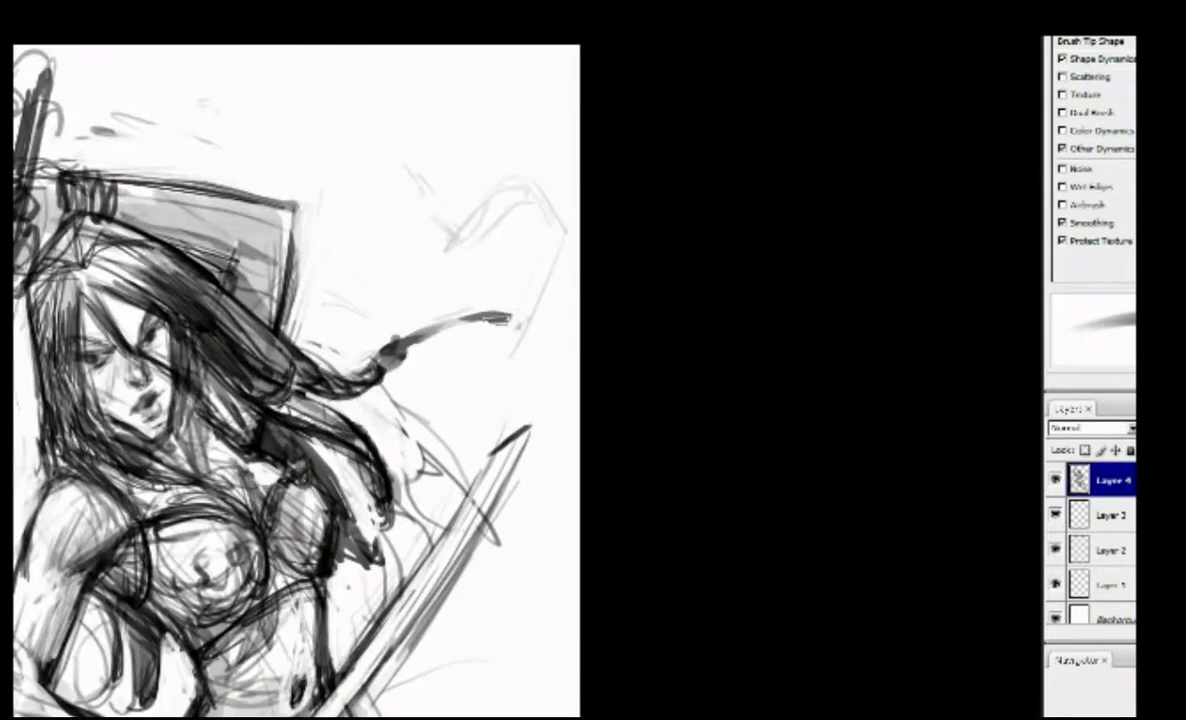
drag(378, 352, 578, 308)
drag(377, 443, 357, 407)
mouse_move(385, 458)
mouse_down()
mouse_move(448, 478)
mouse_move(540, 610)
mouse_up()
drag(330, 425, 250, 345)
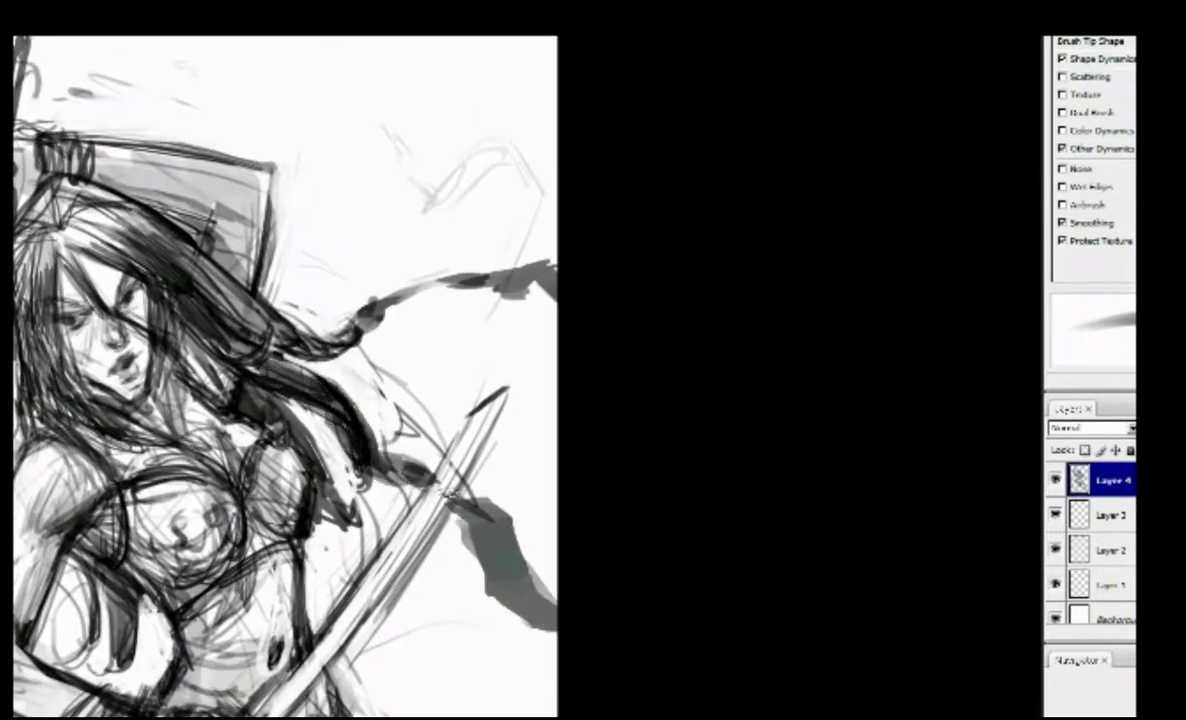
Paint another dark flowing strand behind the sword and solid shadows beside the torso, and save the document.
drag(378, 428, 400, 285)
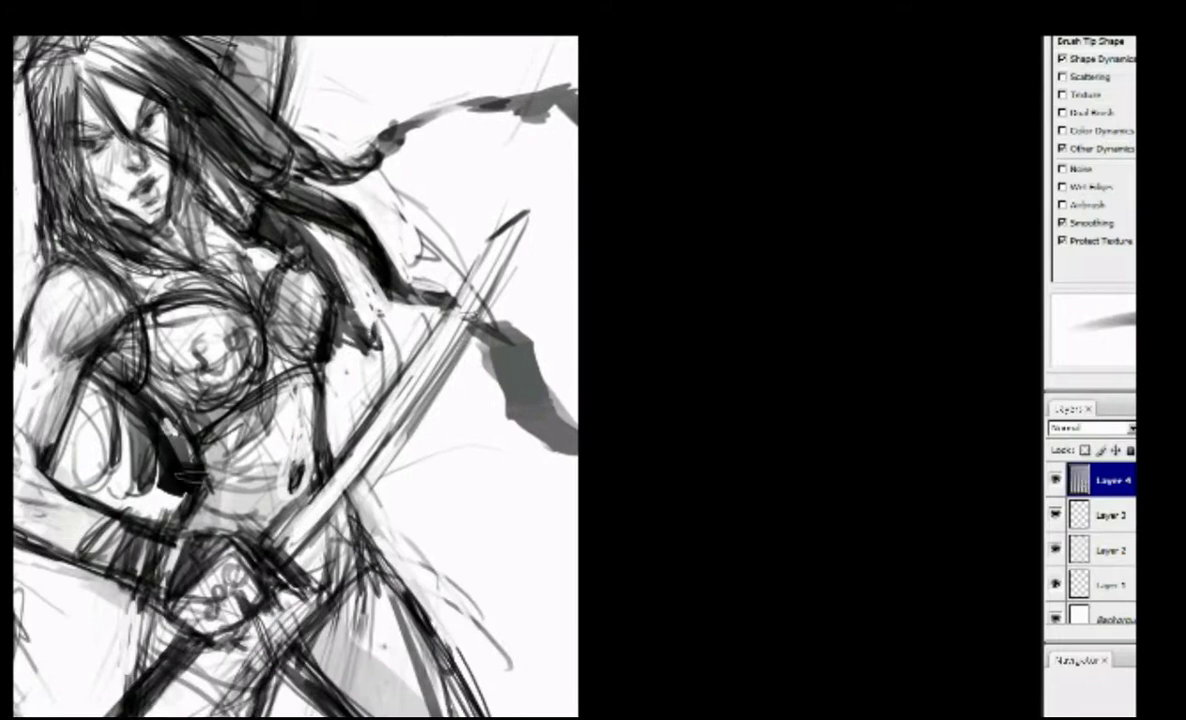
mouse_move(425, 426)
mouse_down()
mouse_move(470, 500)
mouse_move(446, 494)
mouse_up()
mouse_move(330, 290)
mouse_down()
mouse_move(300, 250)
mouse_move(330, 345)
mouse_up()
key(ctrl+plus)
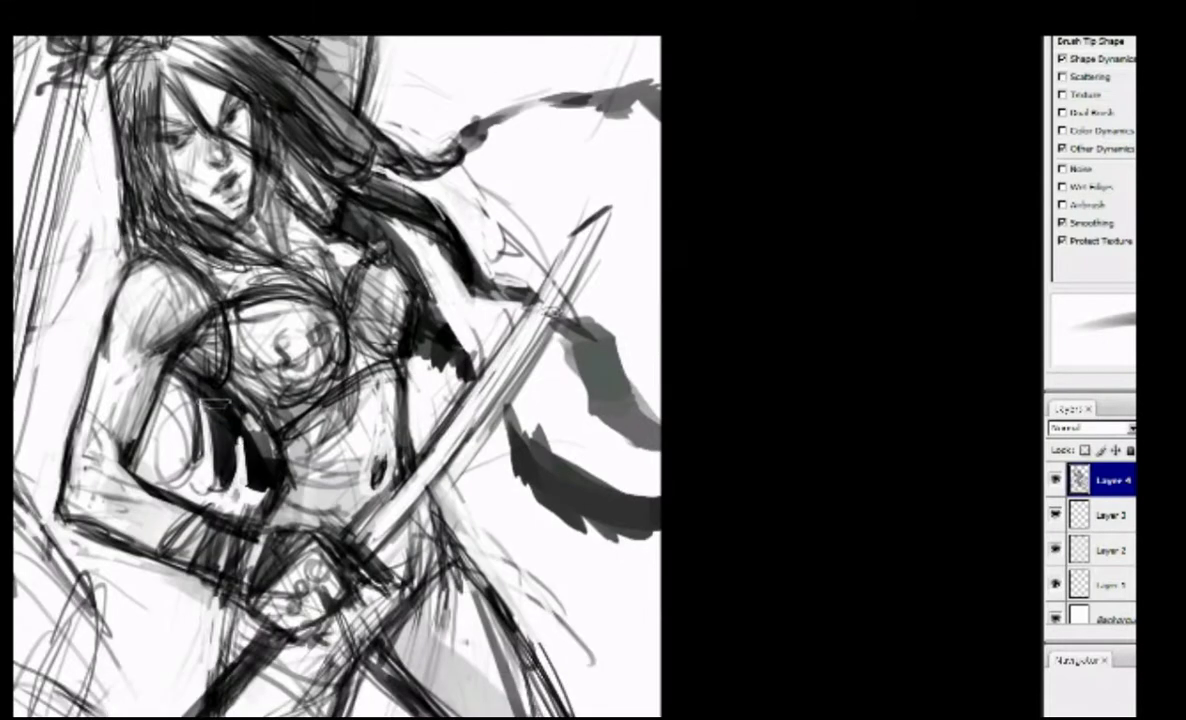
drag(330, 300, 380, 390)
key(ctrl+minus)
key(ctrl+plus)
key(ctrl+s)
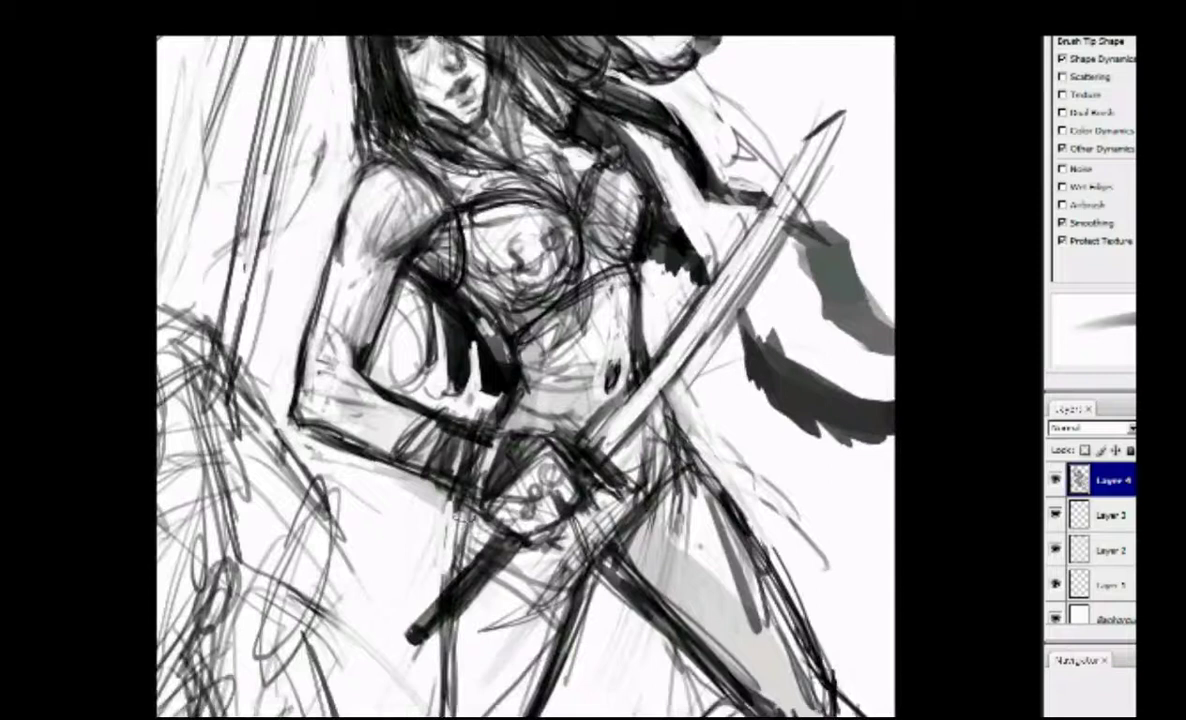
Block in a black waistband and shorts around the hips behind the lowered hand.
key(ctrl+plus)
key(ctrl+minus)
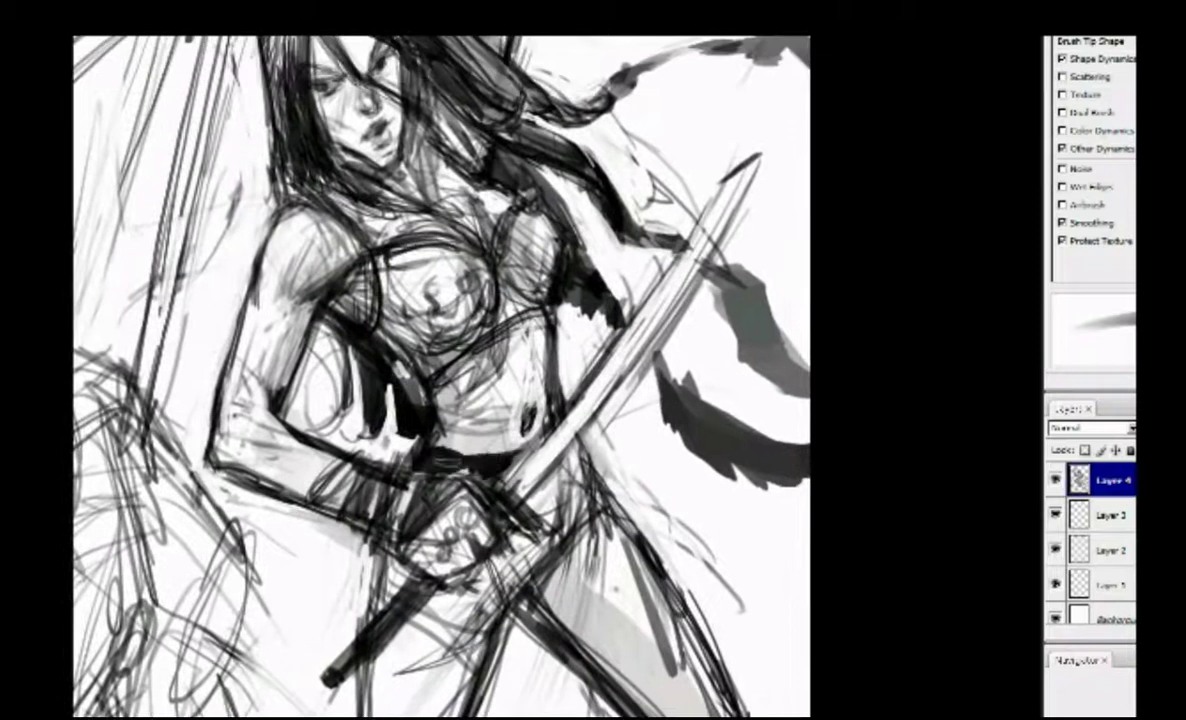
mouse_move(545, 430)
mouse_down()
mouse_move(435, 570)
mouse_move(360, 530)
mouse_up()
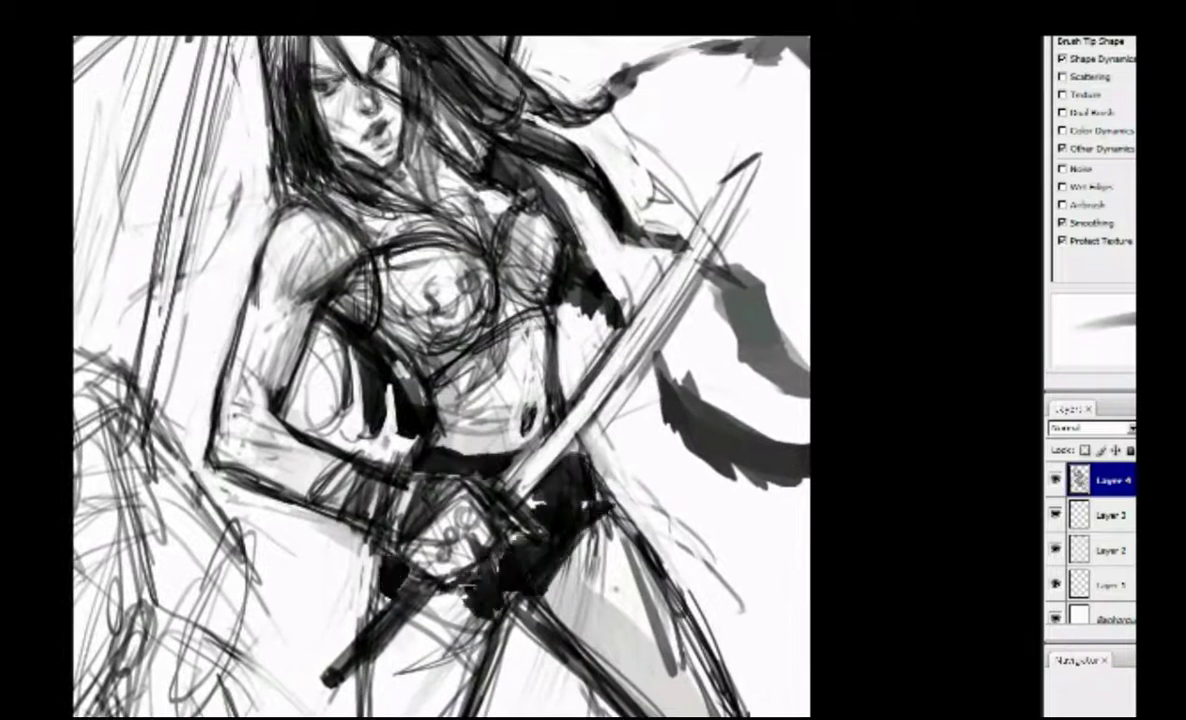
drag(435, 575, 560, 480)
drag(623, 665, 563, 535)
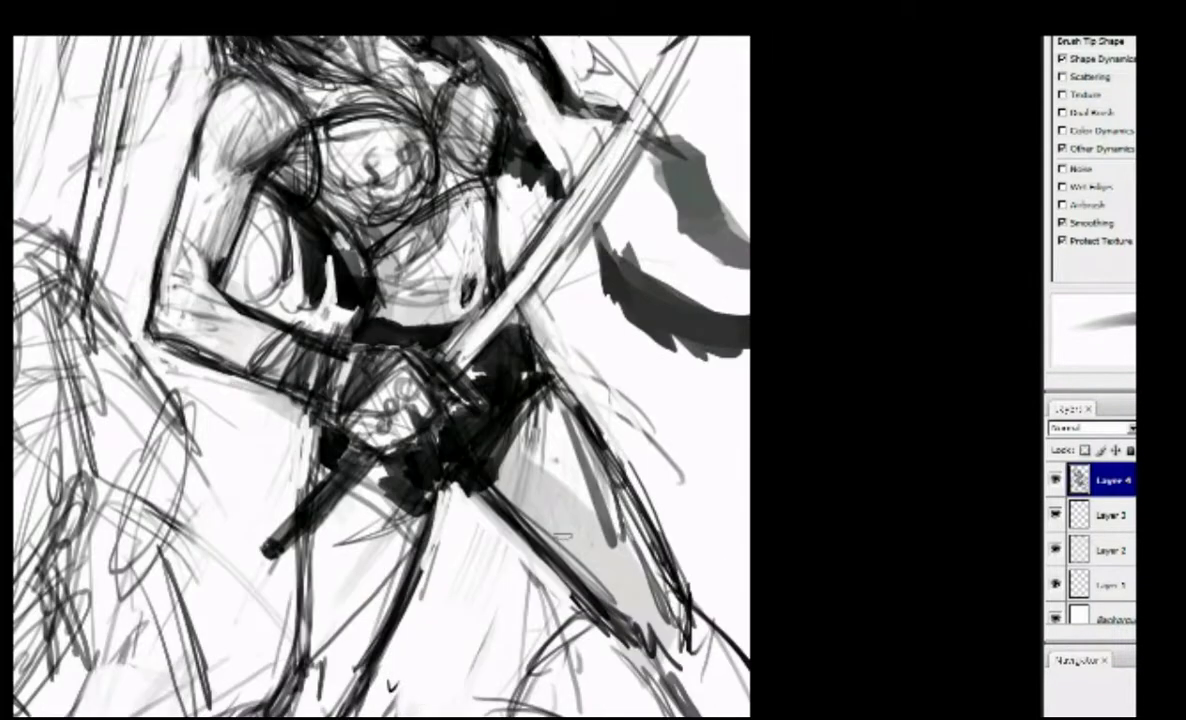
Switch to a softer brush, shade the leg in light gray and sketch curved band lines around the thigh.
mouse_move(600, 400)
mouse_down()
mouse_move(621, 340)
mouse_move(709, 595)
mouse_up()
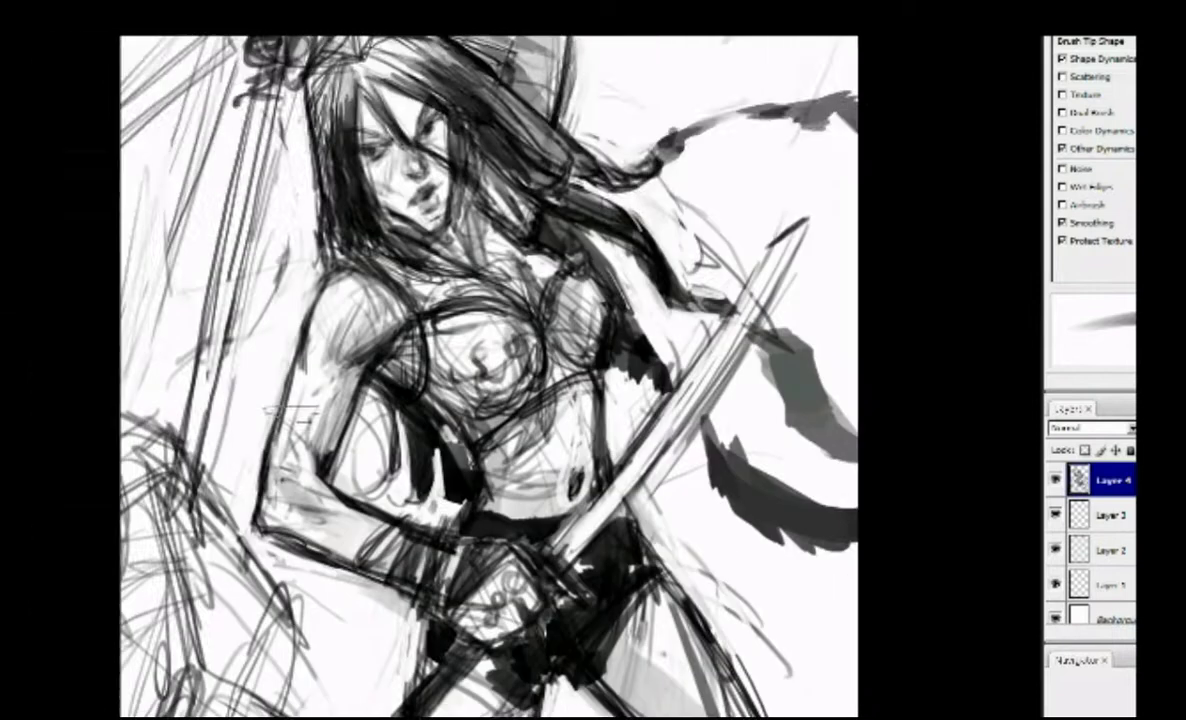
right_click(252, 183)
double_click(424, 450)
scroll(300, 360, down, 5)
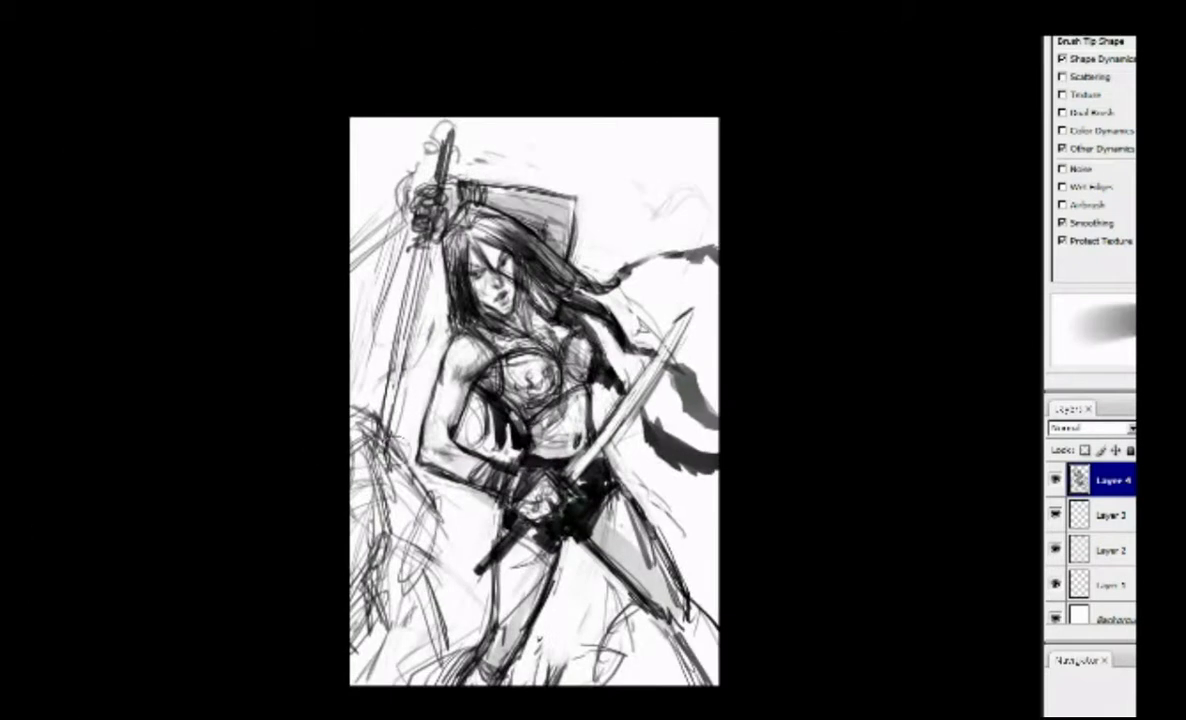
scroll(600, 540, up, 4)
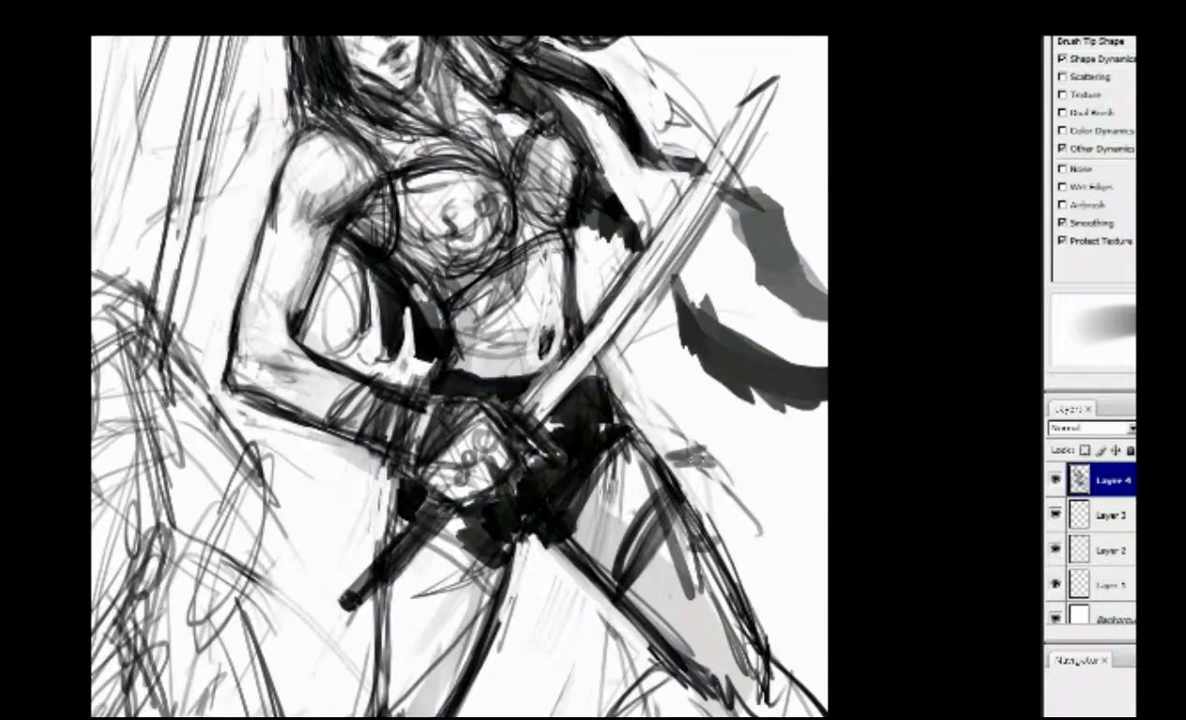
drag(650, 420, 660, 482)
drag(690, 600, 622, 520)
drag(680, 430, 650, 545)
Paint soft light highlights over the gray shading of the raised arm.
mouse_move(315, 161)
mouse_down()
mouse_move(388, 236)
mouse_move(483, 401)
mouse_move(430, 467)
mouse_move(470, 606)
mouse_up()
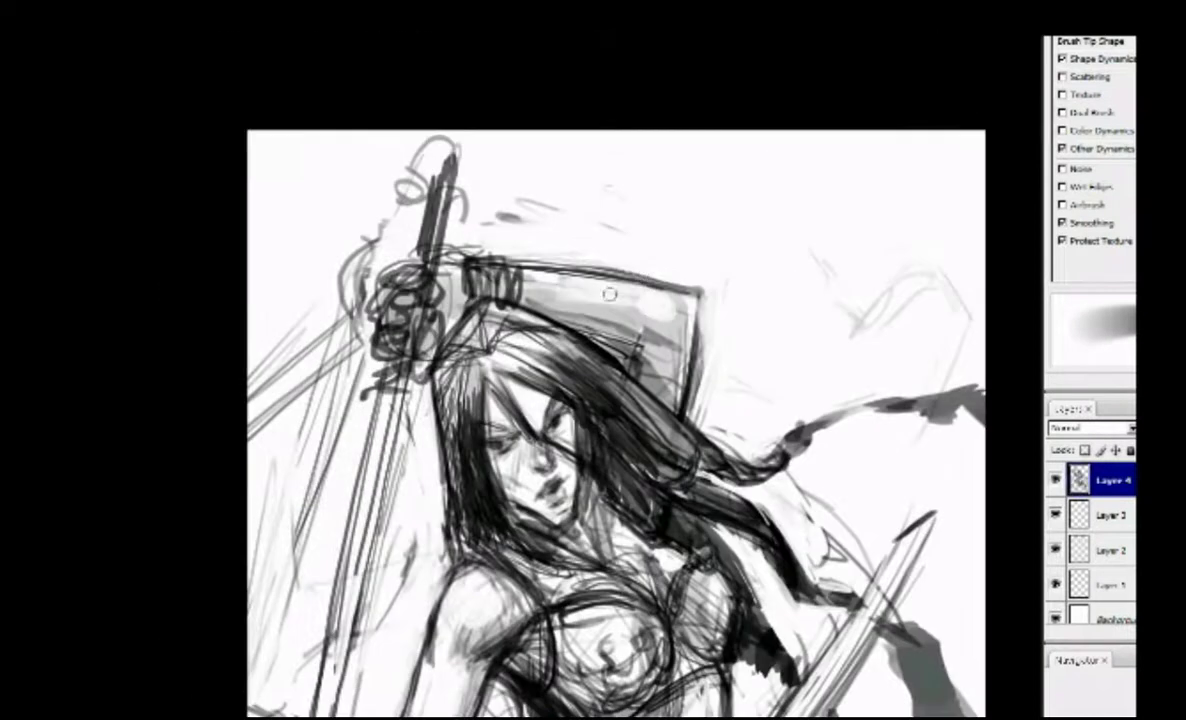
scroll(609, 294, down, 2)
scroll(709, 217, up, 4)
drag(455, 155, 700, 188)
mouse_move(655, 250)
mouse_down()
mouse_move(684, 138)
mouse_move(733, 511)
mouse_up()
Rough in a large owl with pointed ear tufts and a long body in the background behind the woman.
scroll(733, 511, down, 2)
drag(400, 235, 385, 505)
mouse_move(445, 255)
mouse_down()
mouse_move(417, 283)
mouse_move(438, 266)
mouse_move(700, 240)
mouse_move(690, 183)
mouse_move(630, 105)
mouse_up()
drag(720, 100, 735, 212)
drag(660, 185, 666, 366)
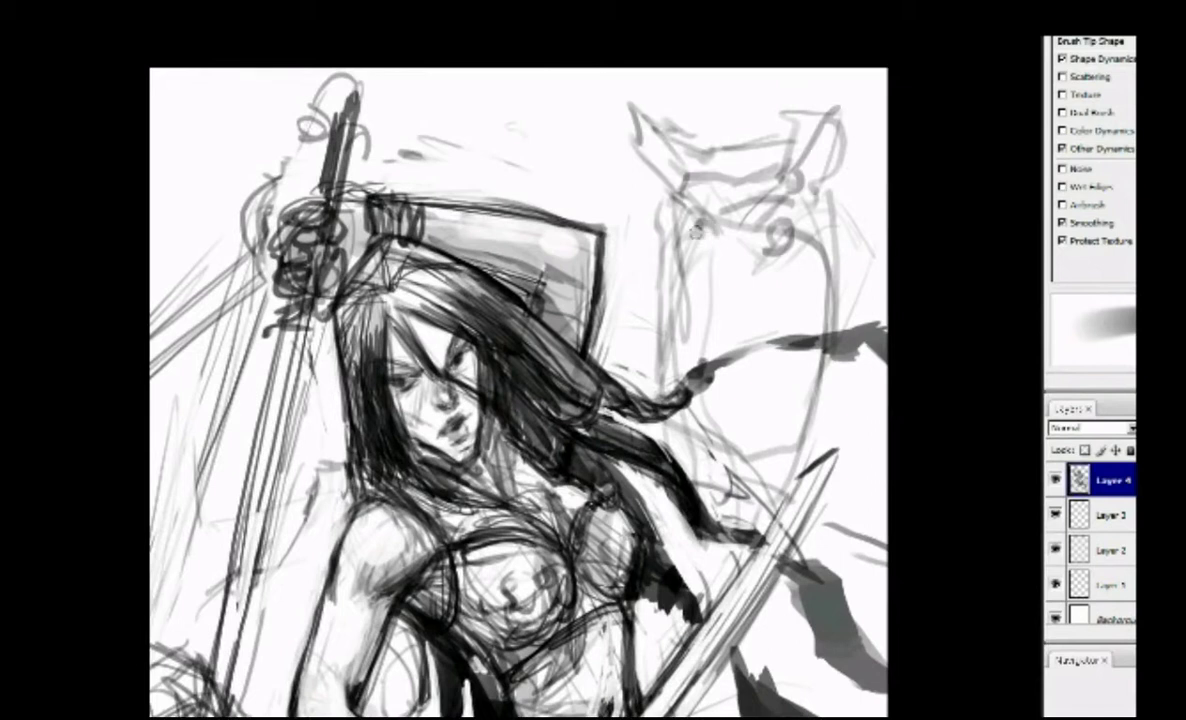
Sketch the owl's face with round eyes, a diamond-shaped beak and feather strokes on both cheeks.
drag(695, 232, 675, 268)
drag(660, 205, 662, 238)
scroll(700, 240, up, 3)
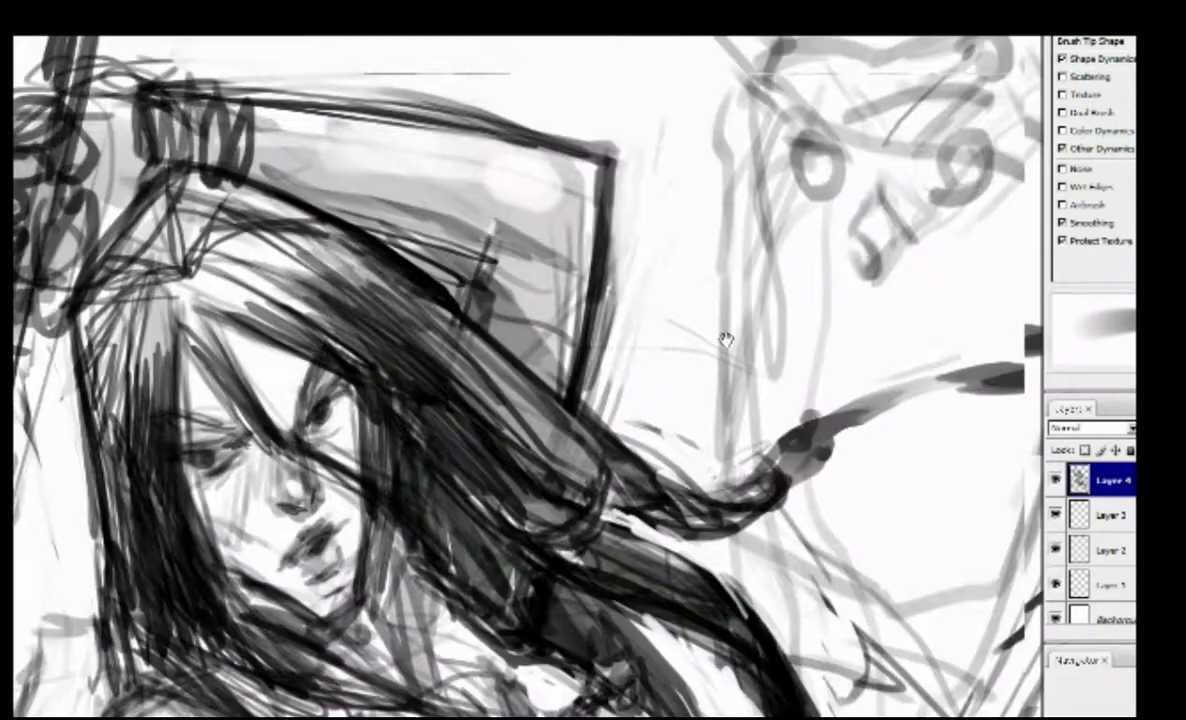
mouse_move(830, 225)
mouse_down()
mouse_move(805, 260)
mouse_move(830, 240)
mouse_up()
drag(665, 228, 712, 255)
drag(665, 205, 690, 250)
mouse_move(800, 195)
mouse_down()
mouse_move(830, 235)
mouse_move(790, 290)
mouse_up()
drag(665, 235, 680, 290)
mouse_move(816, 349)
mouse_down()
mouse_move(800, 308)
mouse_move(795, 335)
mouse_move(820, 322)
mouse_up()
drag(662, 282, 612, 310)
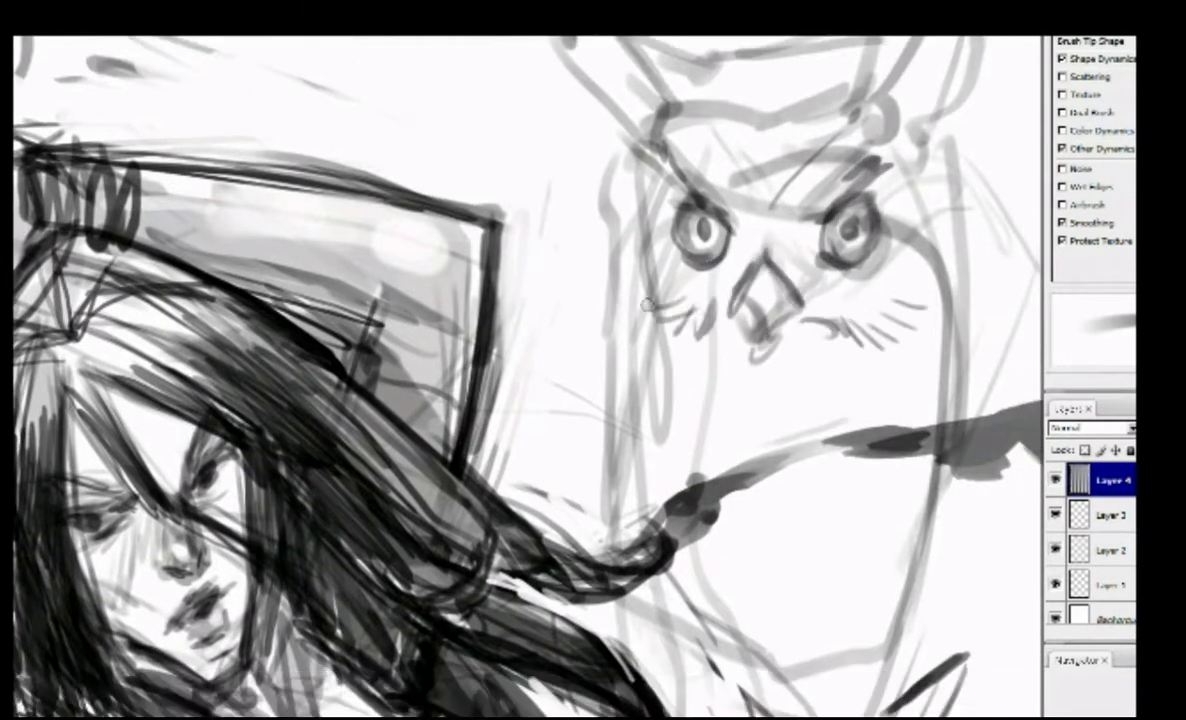
Darken the owl's pupils and eye rims, and add ruffled feather strokes along the sides of its head.
drag(596, 155, 570, 230)
drag(600, 200, 622, 320)
drag(584, 58, 616, 115)
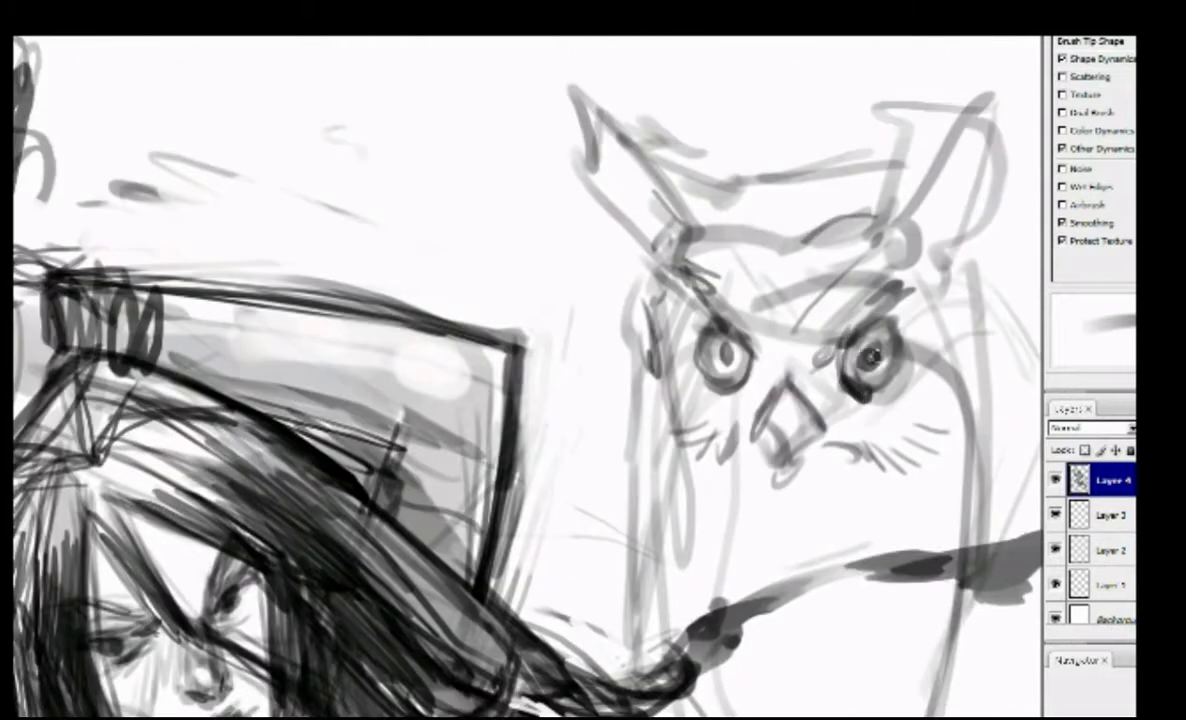
drag(871, 311, 840, 228)
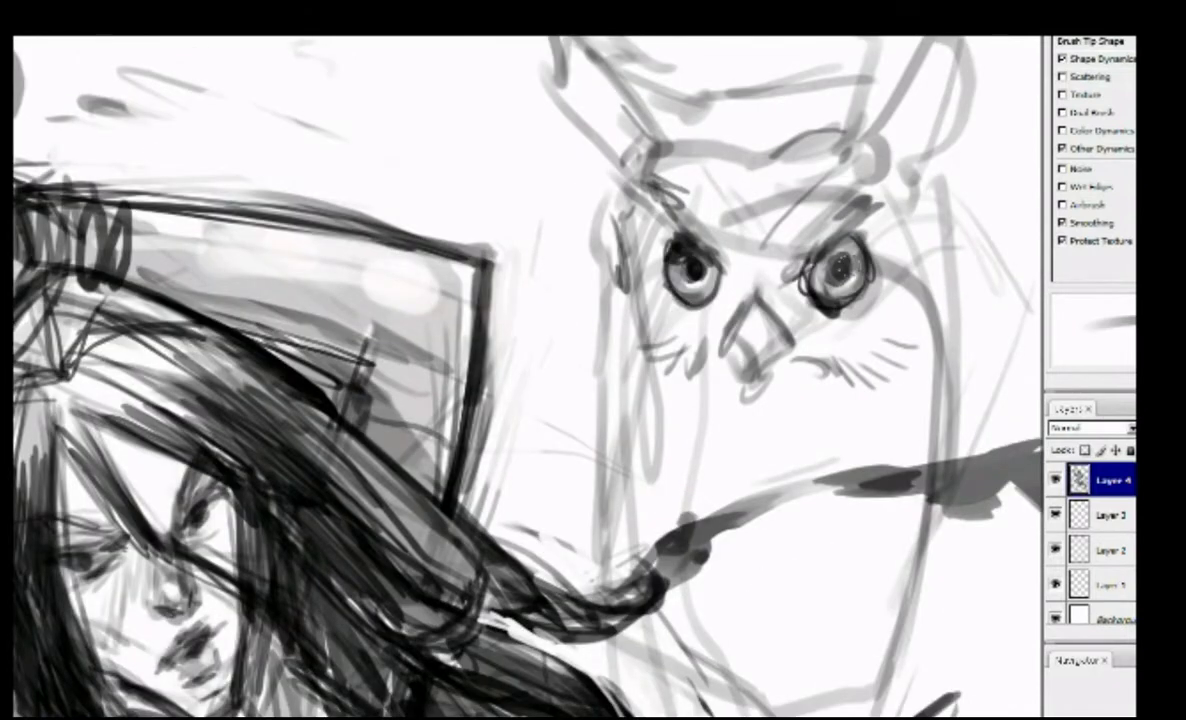
drag(575, 150, 566, 245)
drag(700, 400, 668, 368)
drag(790, 140, 840, 205)
drag(835, 215, 800, 310)
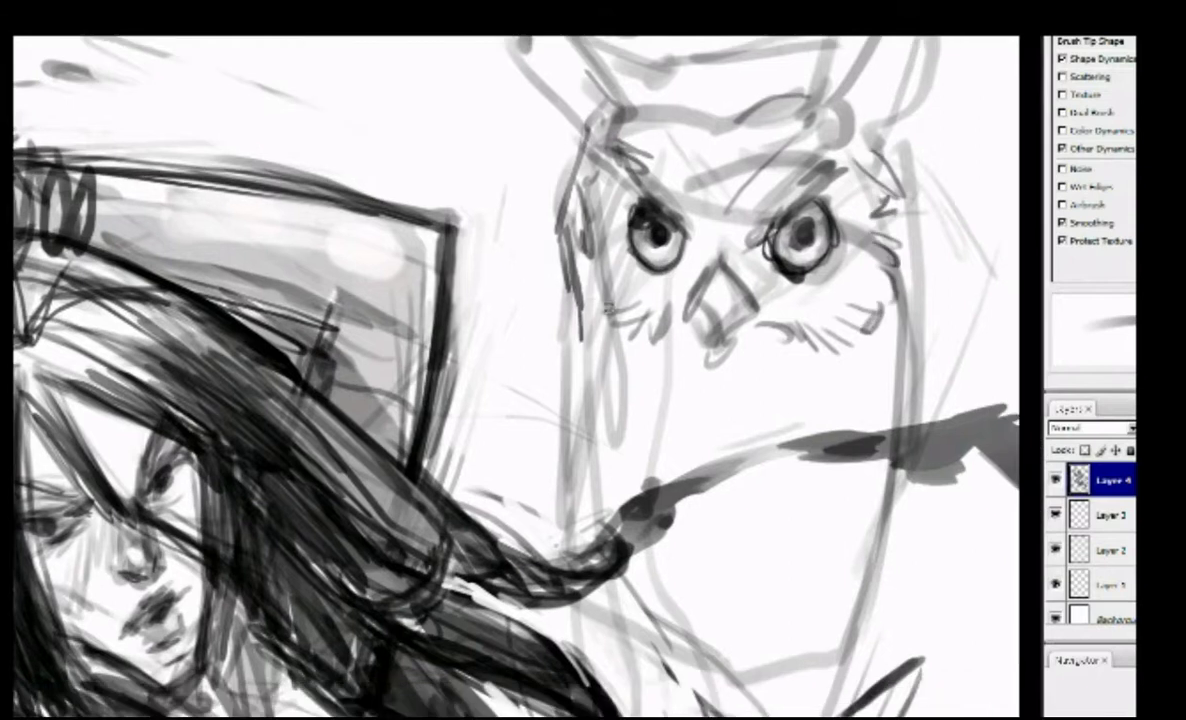
Strengthen the upper edges of the owl's beak and the contour of its body below the cheek.
drag(688, 110, 638, 275)
mouse_move(740, 125)
mouse_down()
mouse_move(725, 280)
mouse_move(805, 265)
mouse_up()
drag(641, 275, 619, 85)
drag(560, 300, 576, 292)
drag(490, 130, 468, 275)
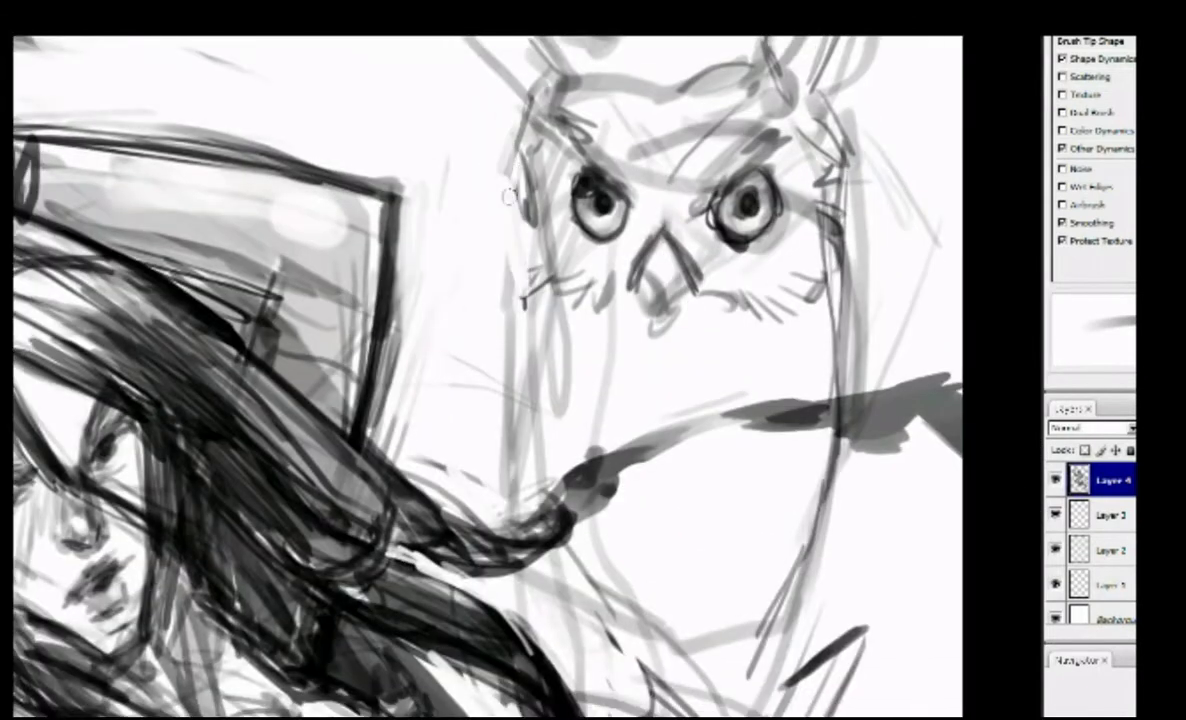
Darken the owl's beak tip and brow, and reinforce the contour of its body nearest the woman.
drag(510, 150, 495, 268)
drag(495, 118, 485, 255)
drag(495, 255, 466, 430)
mouse_move(572, 288)
mouse_down()
mouse_move(566, 383)
mouse_move(688, 398)
mouse_up()
drag(578, 262, 498, 290)
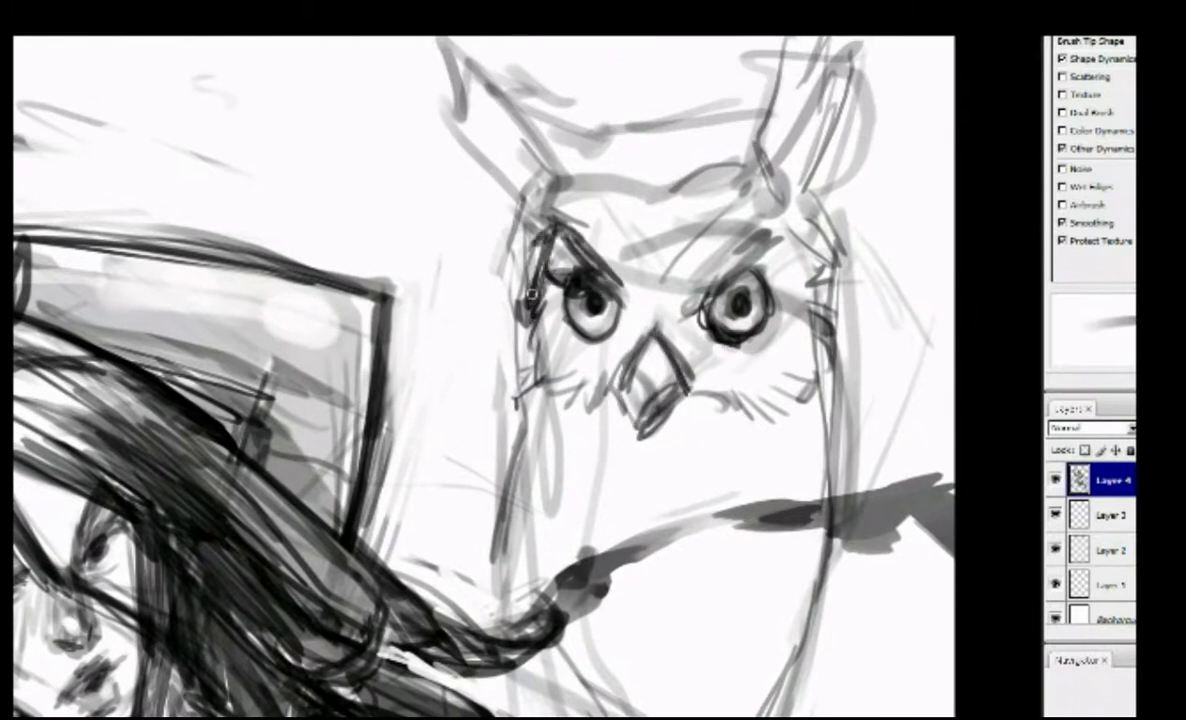
Erase the owl's ear tufts and redraw its head edge, filling the beak black and adding chest feather strokes.
mouse_move(529, 139)
mouse_down()
mouse_move(529, 191)
mouse_move(794, 225)
mouse_move(836, 308)
mouse_up()
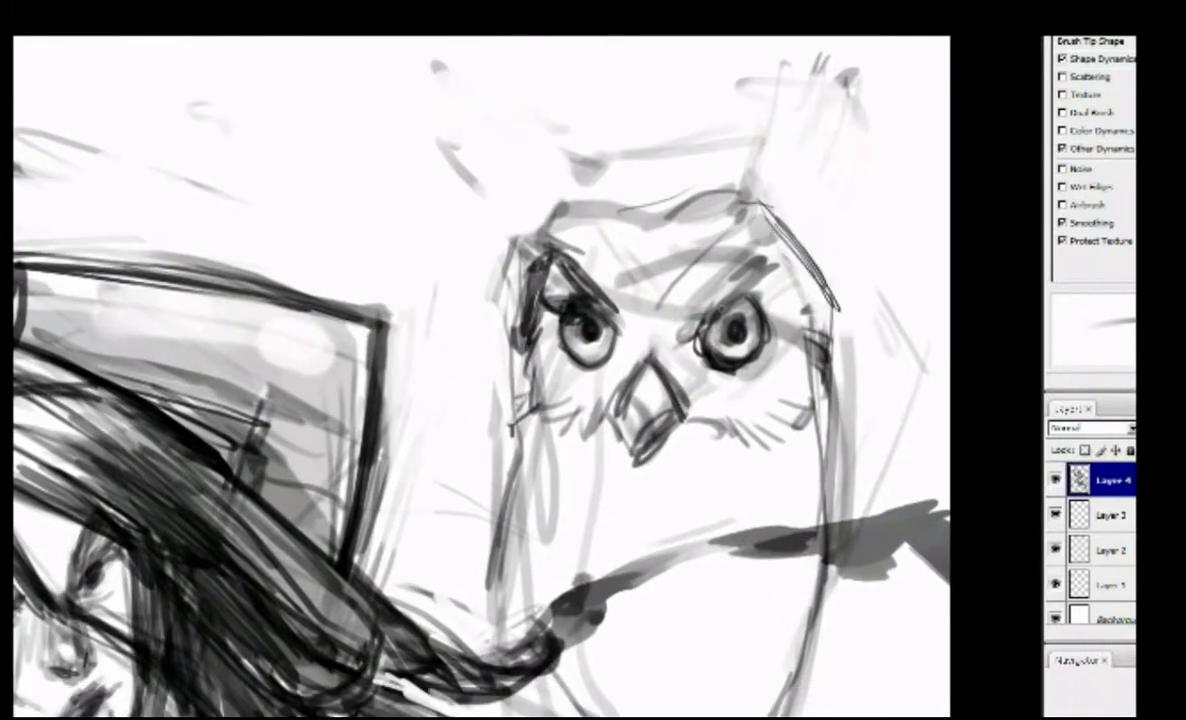
drag(640, 400, 631, 335)
drag(600, 275, 545, 455)
drag(700, 395, 790, 420)
drag(715, 420, 725, 445)
drag(800, 270, 815, 295)
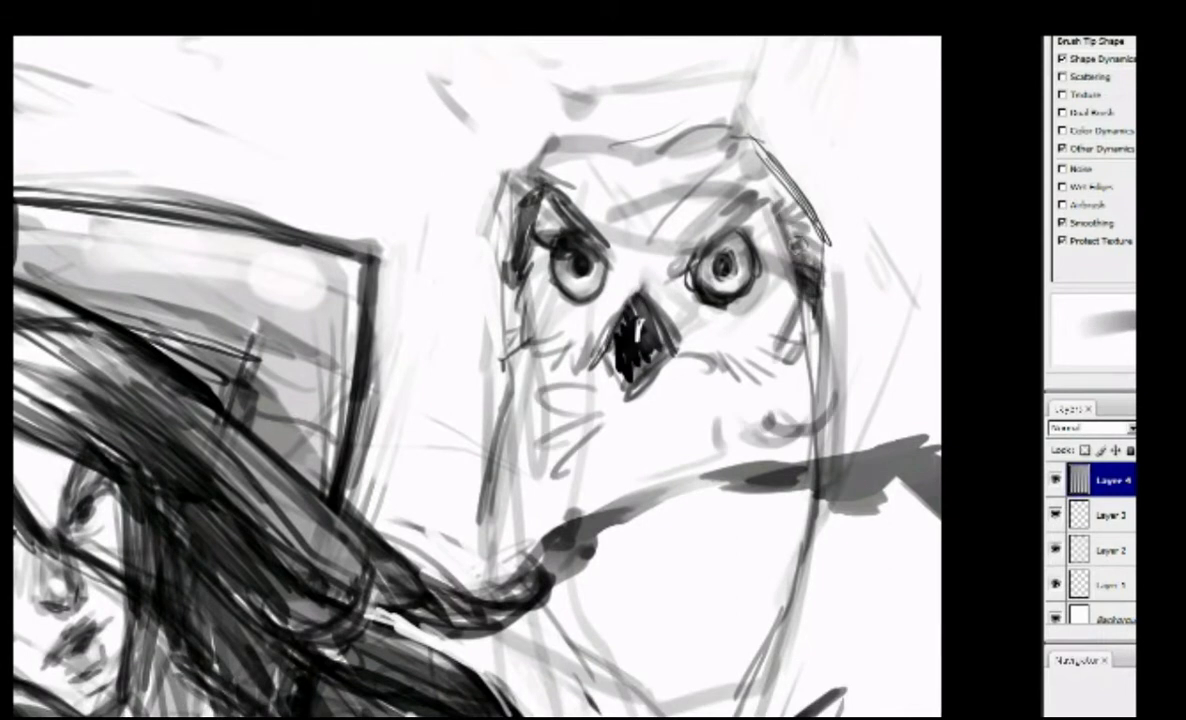
Reduce the brush size and draw sharp, angry brow lines above the owl's eyes.
key([)
drag(560, 238, 570, 246)
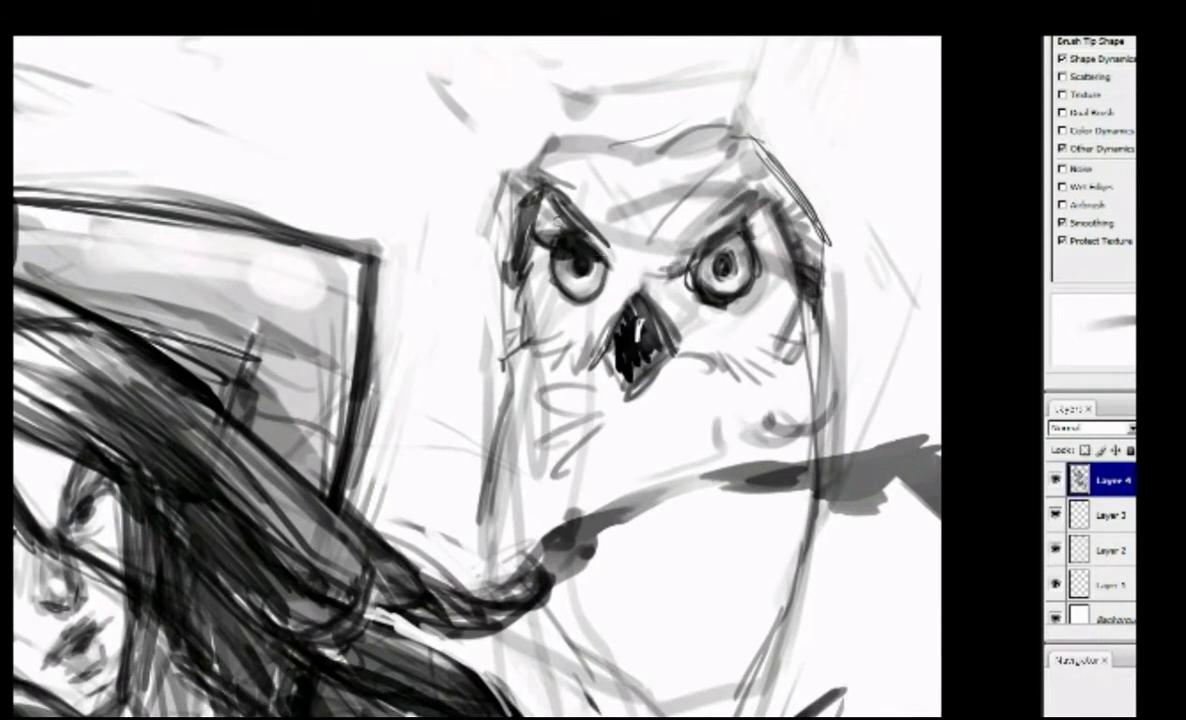
drag(495, 152, 578, 210)
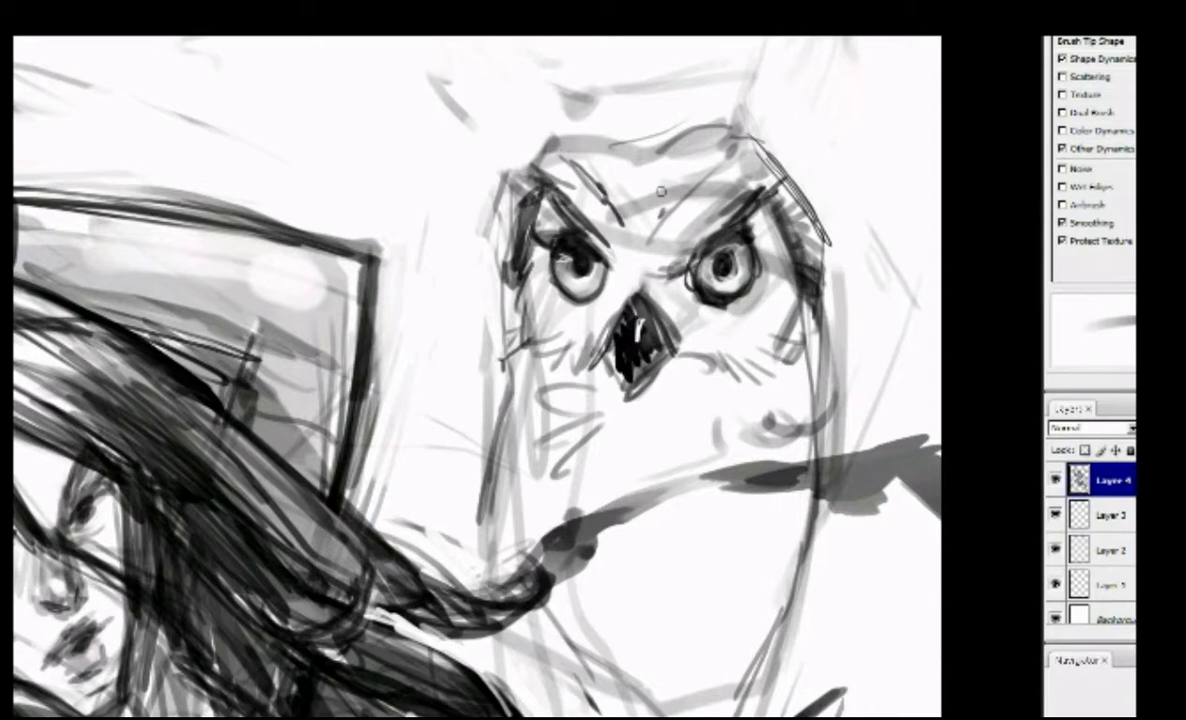
Darken the owl's crown line and add feather strokes to its cheek and chest on the side nearest the woman.
drag(577, 142, 688, 128)
drag(700, 400, 686, 380)
drag(466, 193, 443, 366)
drag(470, 320, 530, 432)
drag(605, 375, 656, 448)
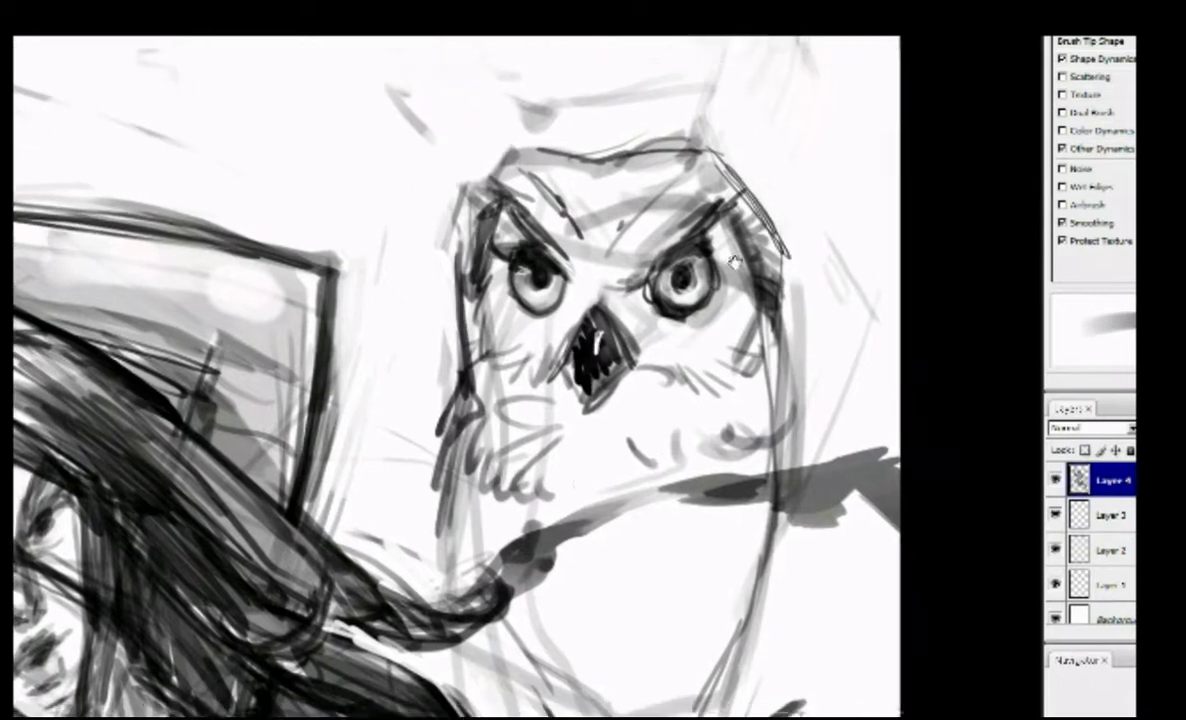
Darken the owl's brows and the socket nearest the woman, then ring both eyes and solidify the beak in black.
mouse_move(815, 598)
mouse_down()
mouse_move(478, 400)
mouse_move(554, 620)
mouse_up()
drag(560, 300, 615, 385)
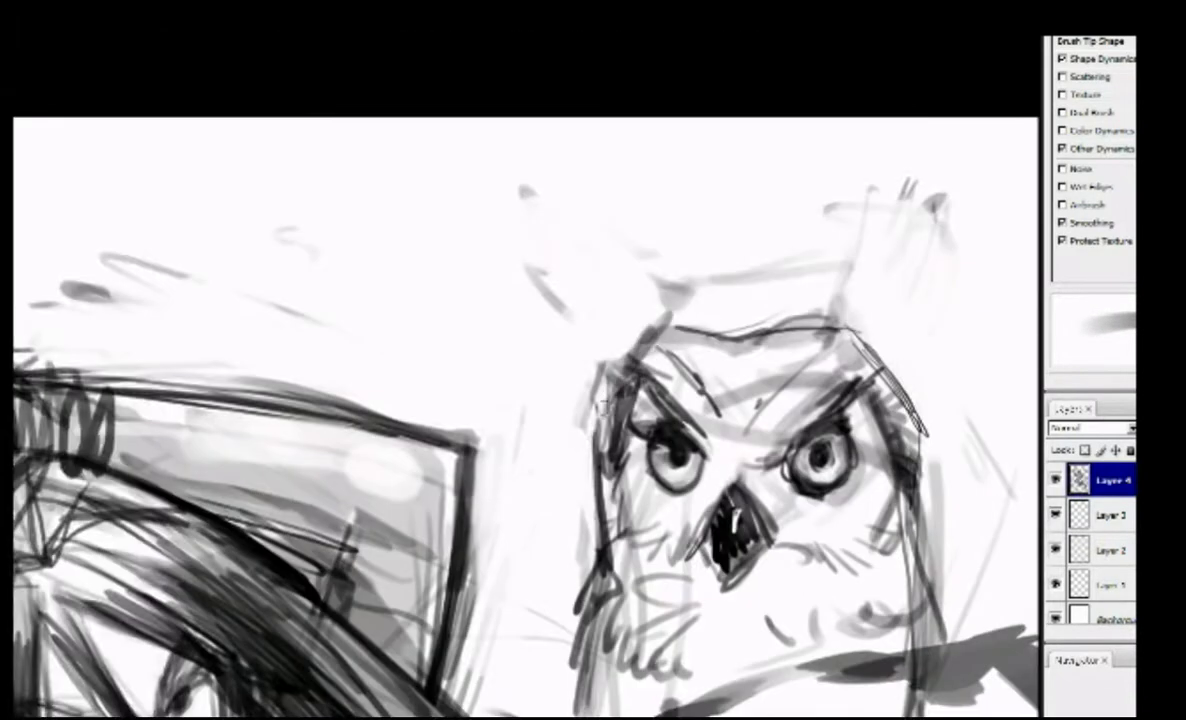
mouse_move(548, 415)
mouse_down()
mouse_move(640, 360)
mouse_move(650, 395)
mouse_up()
mouse_move(580, 430)
mouse_down()
mouse_move(655, 340)
mouse_move(585, 480)
mouse_up()
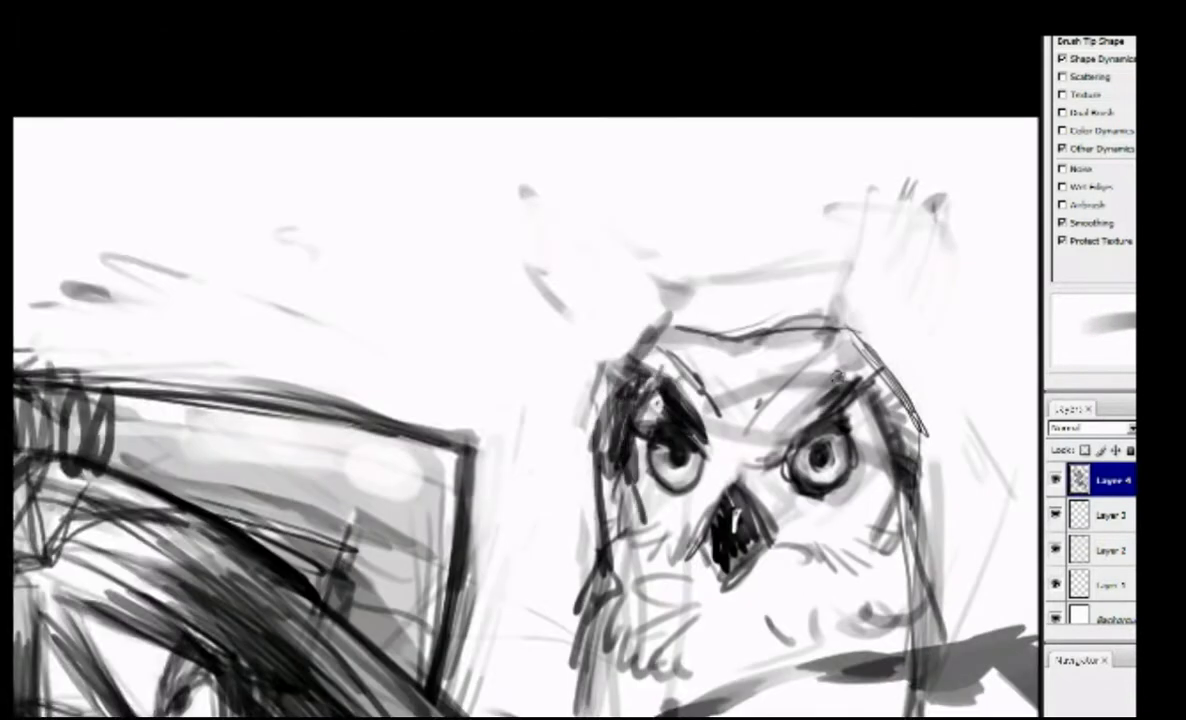
drag(765, 350, 825, 395)
drag(720, 495, 610, 530)
drag(640, 365, 679, 437)
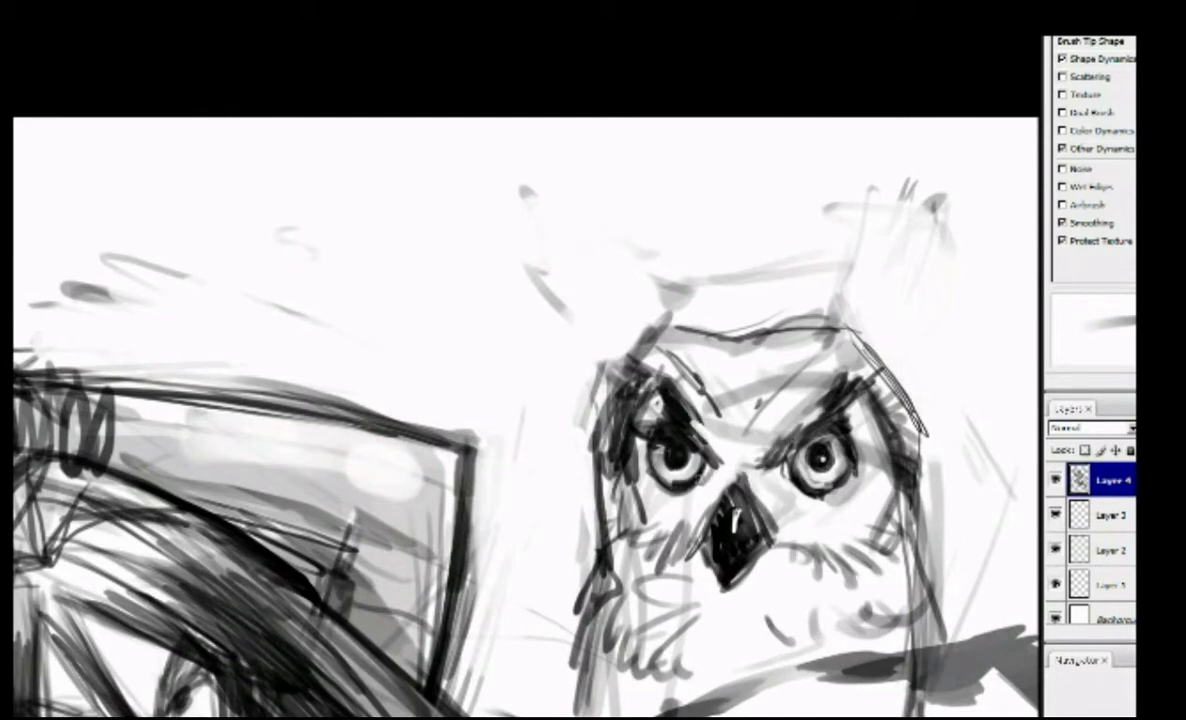
Extend the owl's brows toward the beak and add short feather strokes across its cheeks and along the face edges.
drag(640, 440, 680, 485)
drag(700, 450, 730, 500)
drag(600, 400, 580, 362)
drag(630, 470, 690, 515)
drag(600, 400, 575, 323)
drag(610, 410, 665, 450)
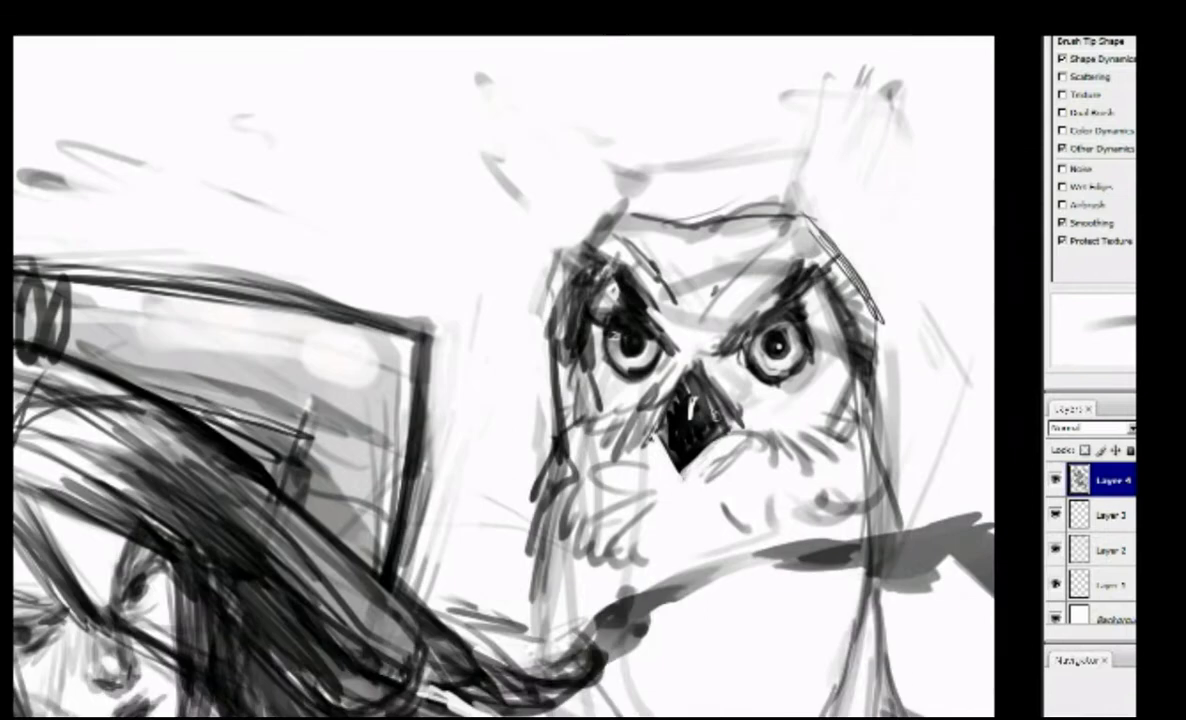
drag(759, 418, 731, 399)
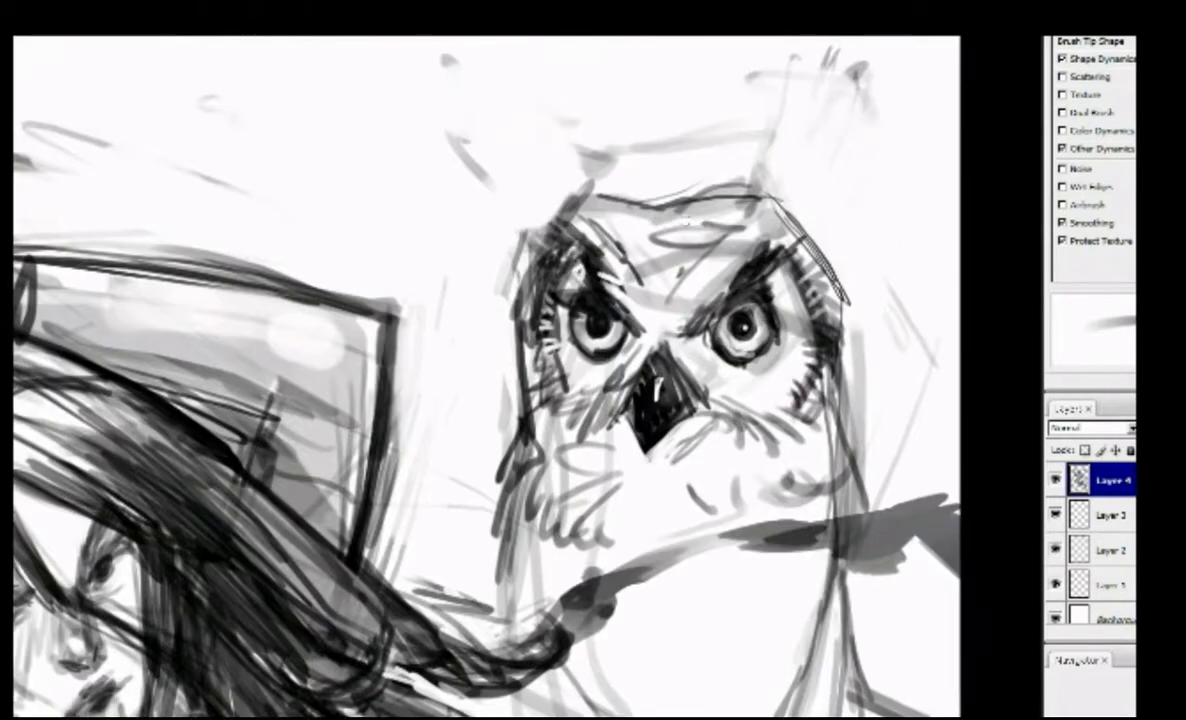
Thicken the contour of the owl's crown and outline two upright ear tufts above it.
drag(594, 205, 654, 200)
mouse_move(692, 240)
mouse_down()
mouse_move(767, 180)
mouse_move(768, 300)
mouse_up()
drag(540, 260, 530, 170)
mouse_move(846, 260)
mouse_down()
mouse_move(786, 188)
mouse_move(738, 63)
mouse_up()
drag(726, 140, 712, 325)
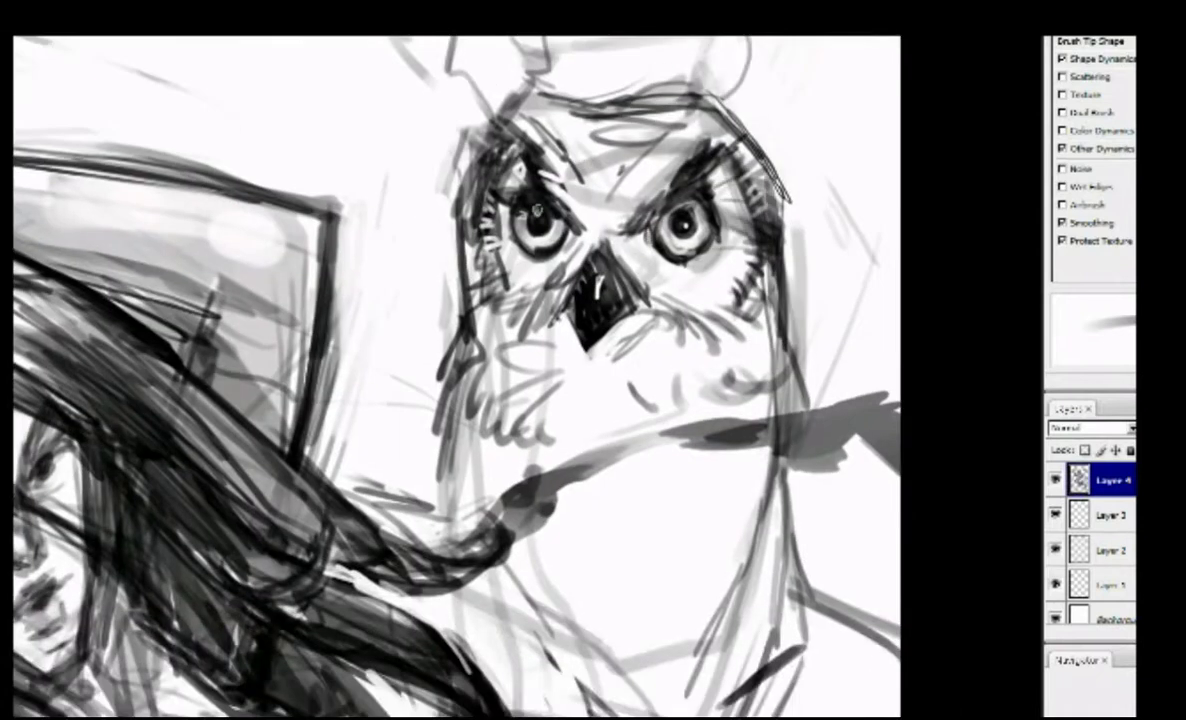
Add feather strokes to the owl's ear tufts, strengthen its wing and side contours, and outline scalloped feathers on its belly.
mouse_move(560, 300)
mouse_down()
mouse_move(623, 279)
mouse_move(680, 330)
mouse_move(606, 280)
mouse_up()
drag(745, 225, 670, 600)
drag(565, 430, 684, 495)
mouse_move(600, 300)
mouse_down()
mouse_move(611, 311)
mouse_move(627, 537)
mouse_up()
drag(485, 141, 490, 193)
drag(740, 146, 770, 264)
drag(725, 115, 775, 170)
drag(710, 170, 700, 261)
drag(627, 537, 603, 425)
drag(720, 170, 770, 284)
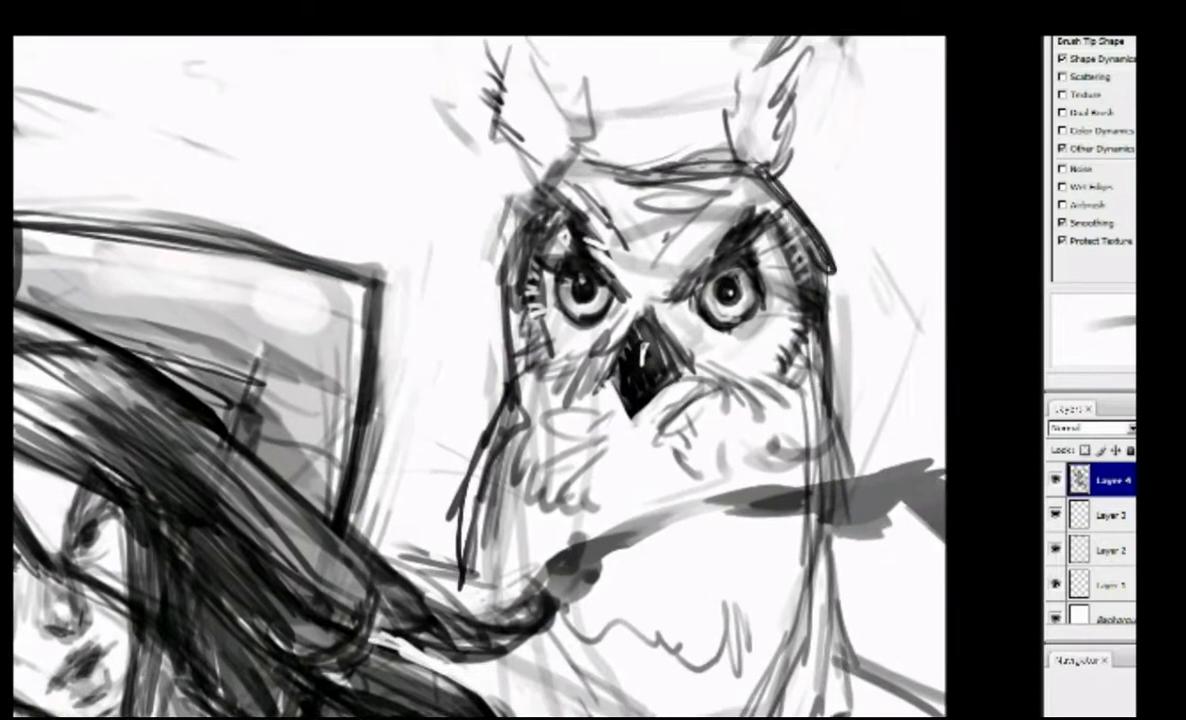
Broaden the upper part of the owl's beak with black strokes.
drag(574, 156, 656, 145)
drag(600, 300, 581, 283)
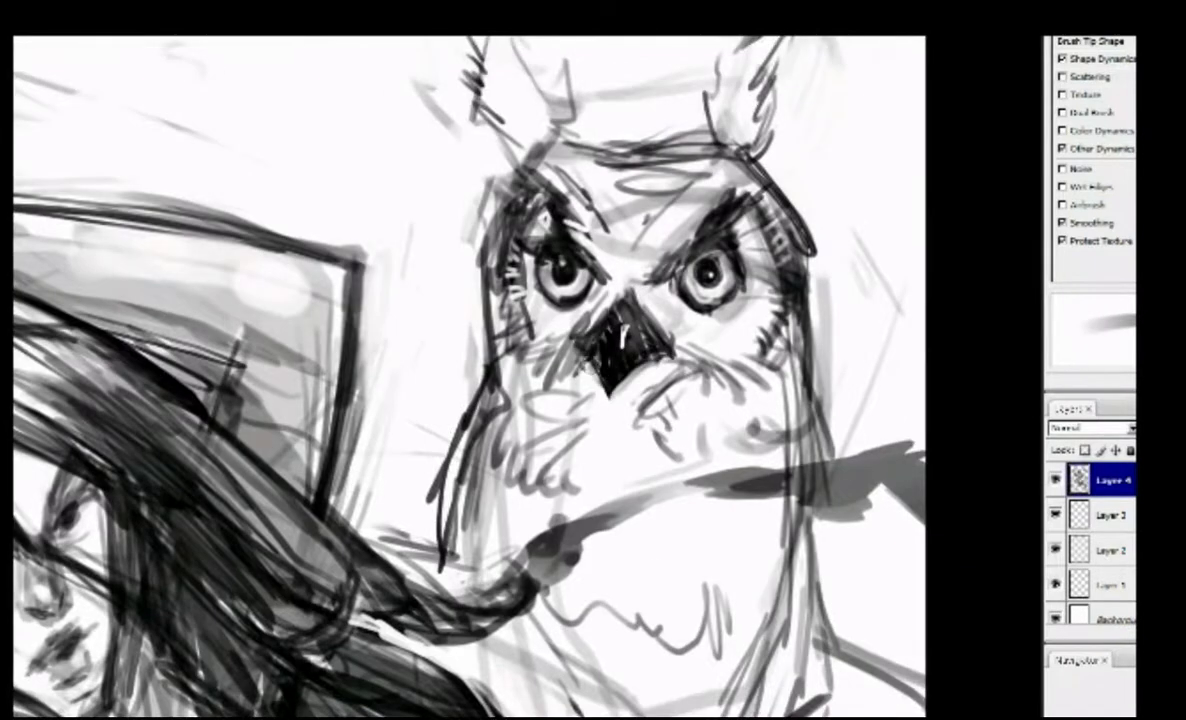
key(ctrl+minus)
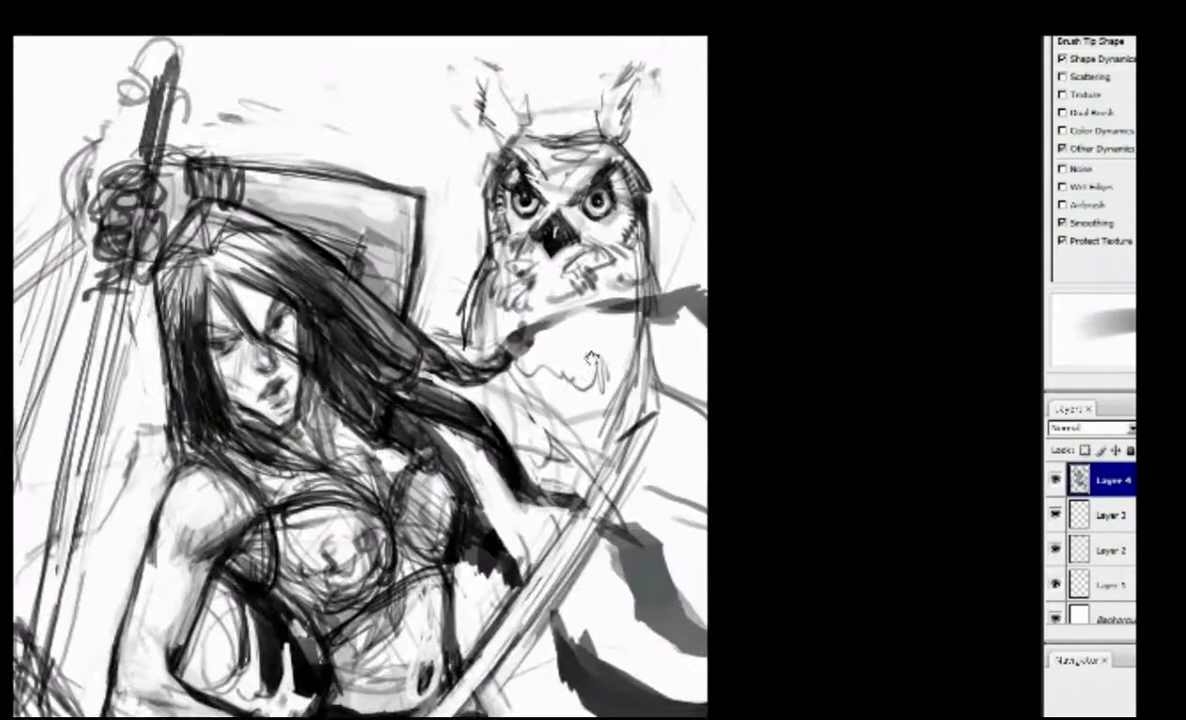
drag(586, 463, 610, 405)
drag(450, 350, 522, 535)
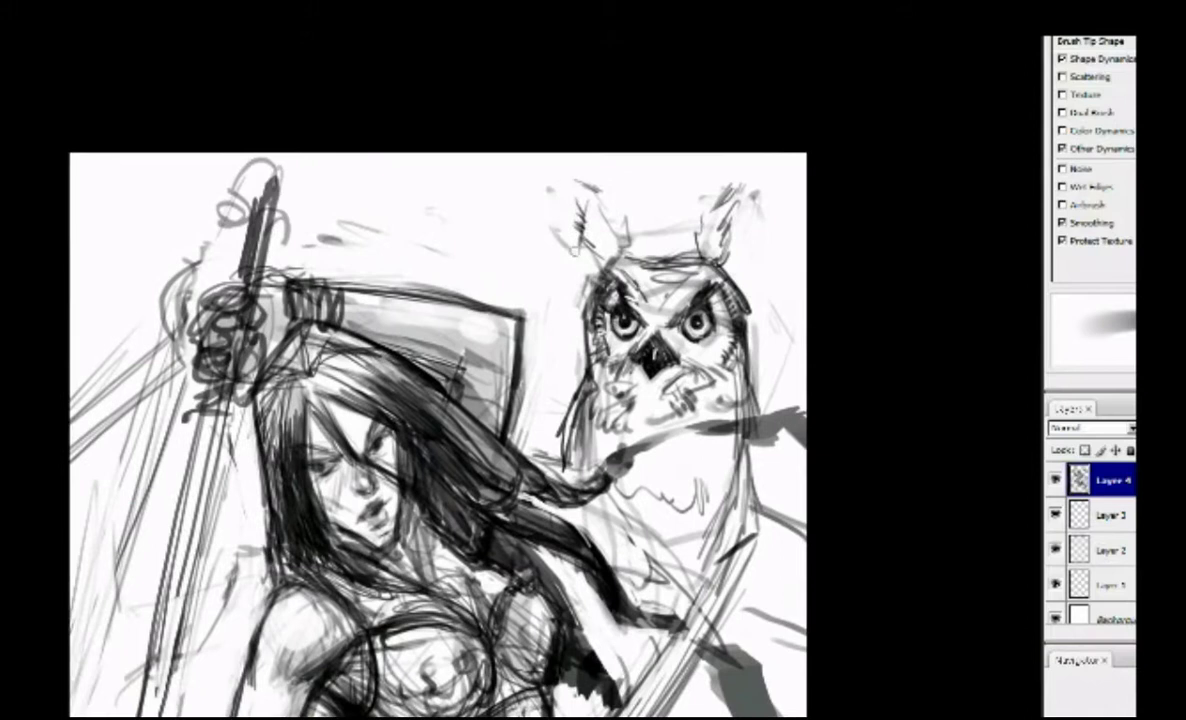
key(ctrl+minus)
key(ctrl+plus)
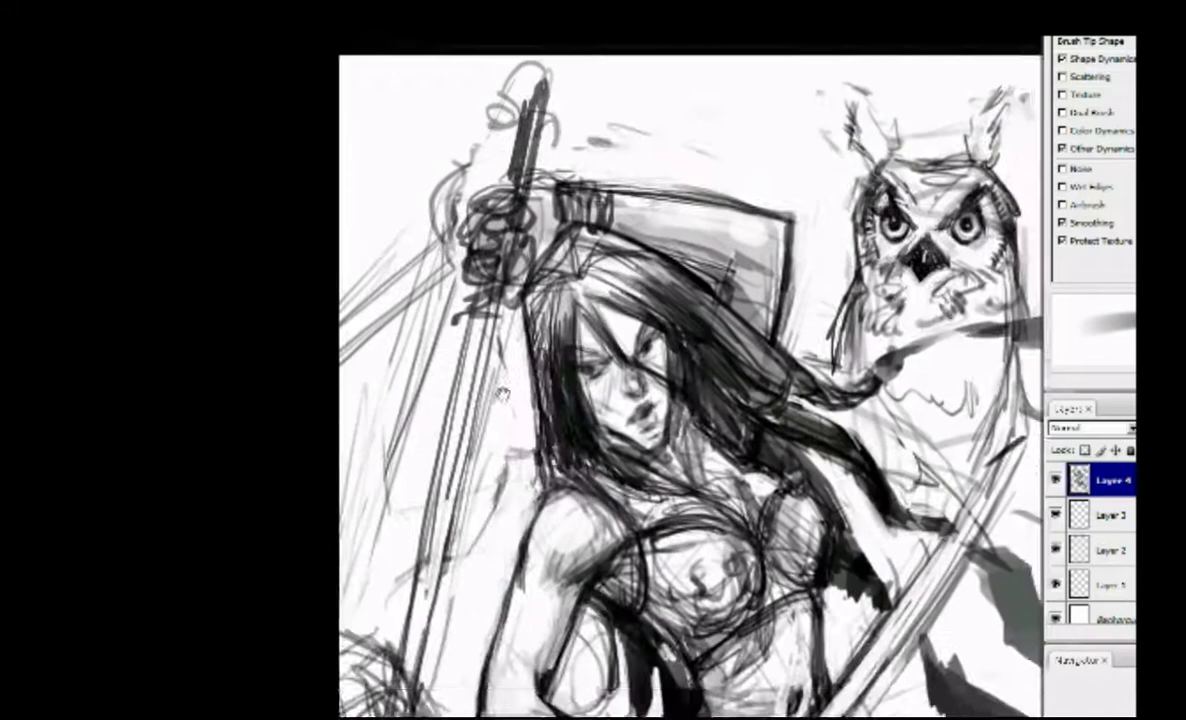
Darken the pouch on the woman's thigh, reinforce her leg contours, and lighten patches on her lower legs.
scroll(695, 400, down, 2)
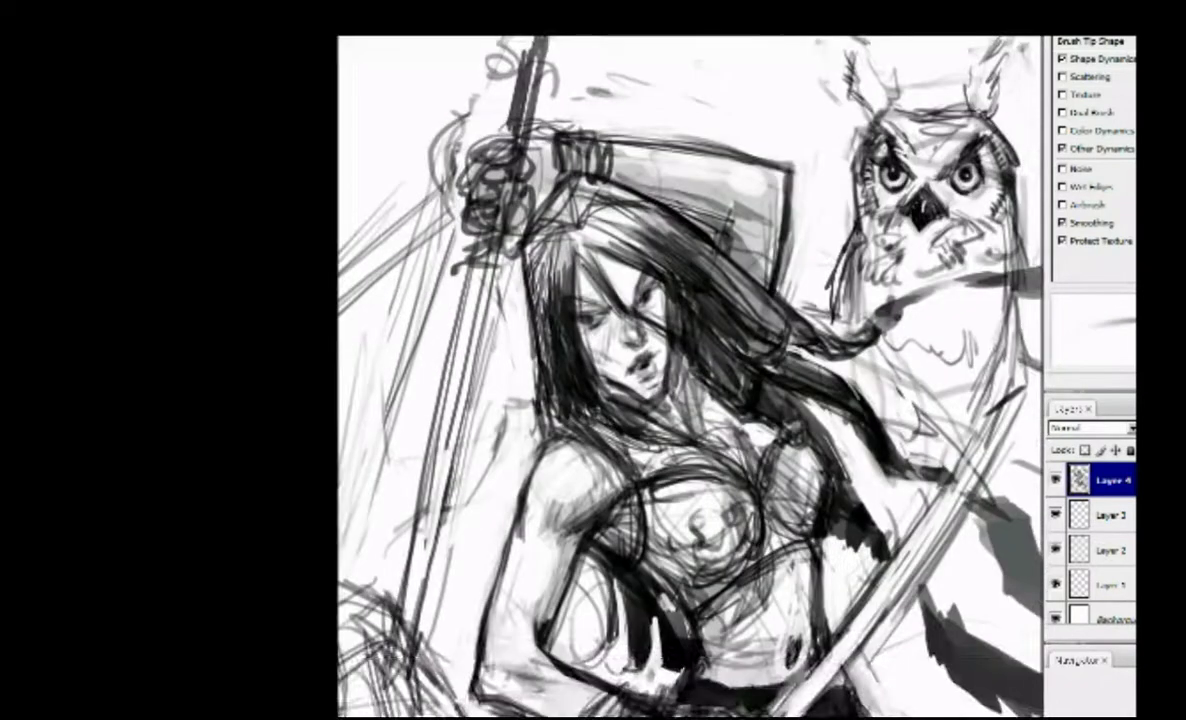
scroll(695, 400, up, 2)
scroll(745, 517, down, 6)
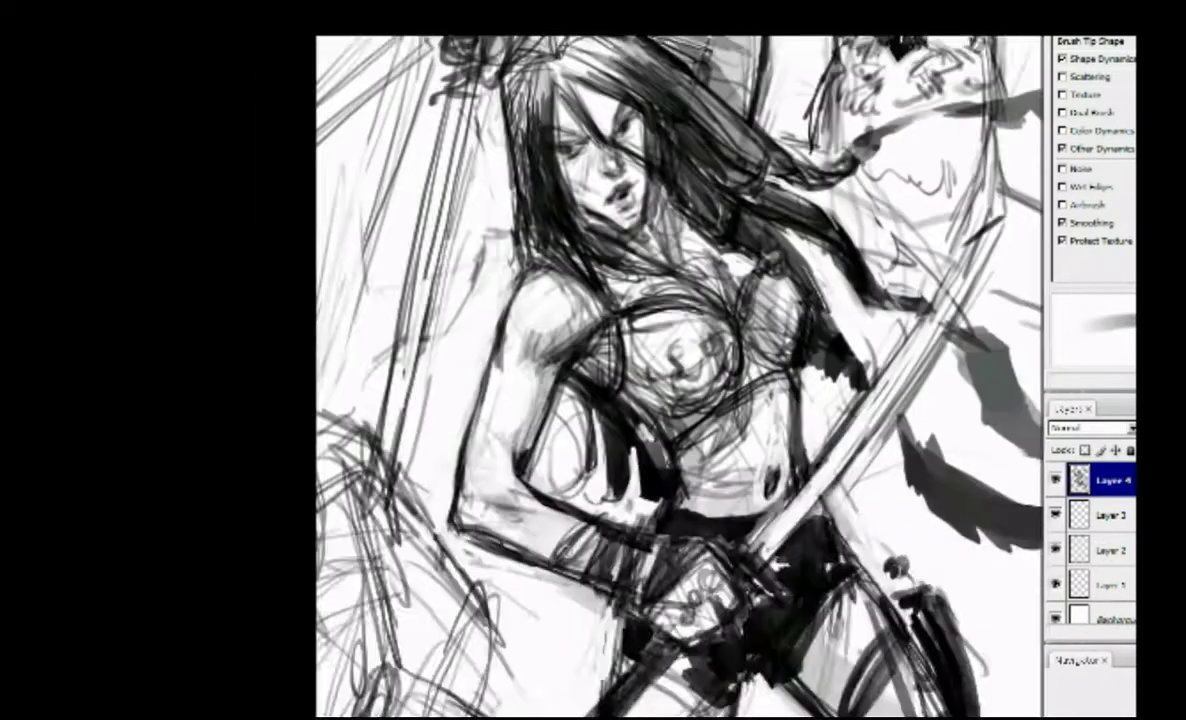
scroll(745, 518, down, 1)
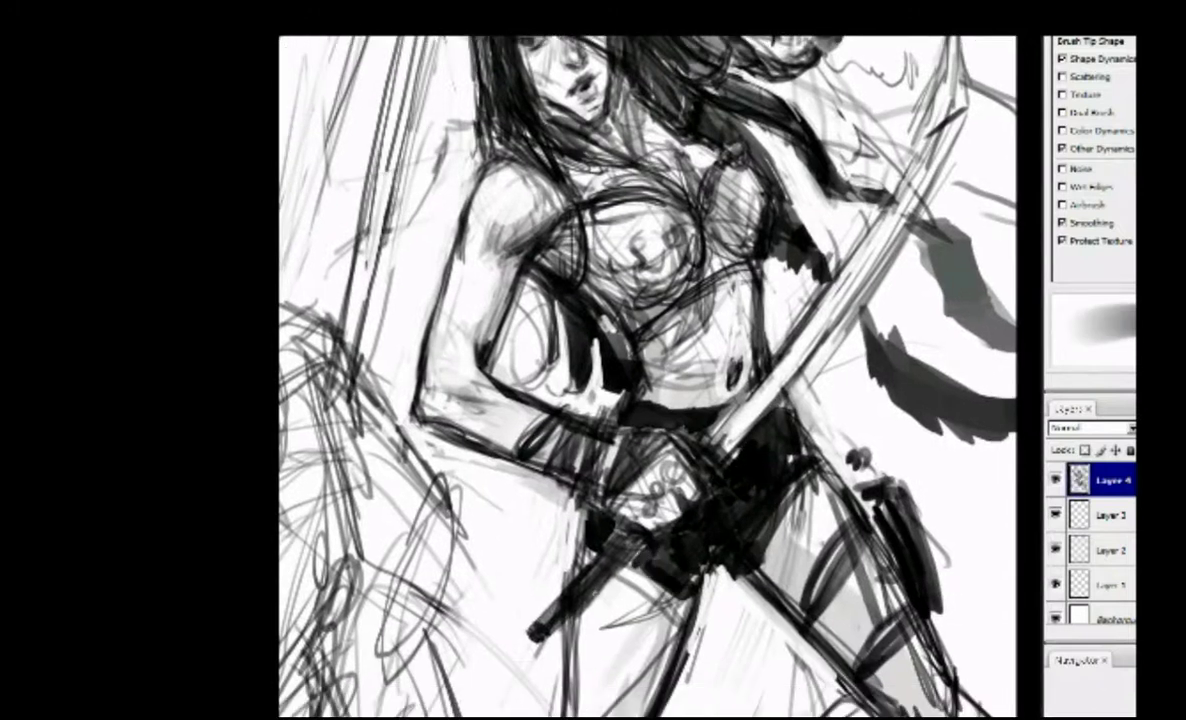
scroll(628, 375, up, 3)
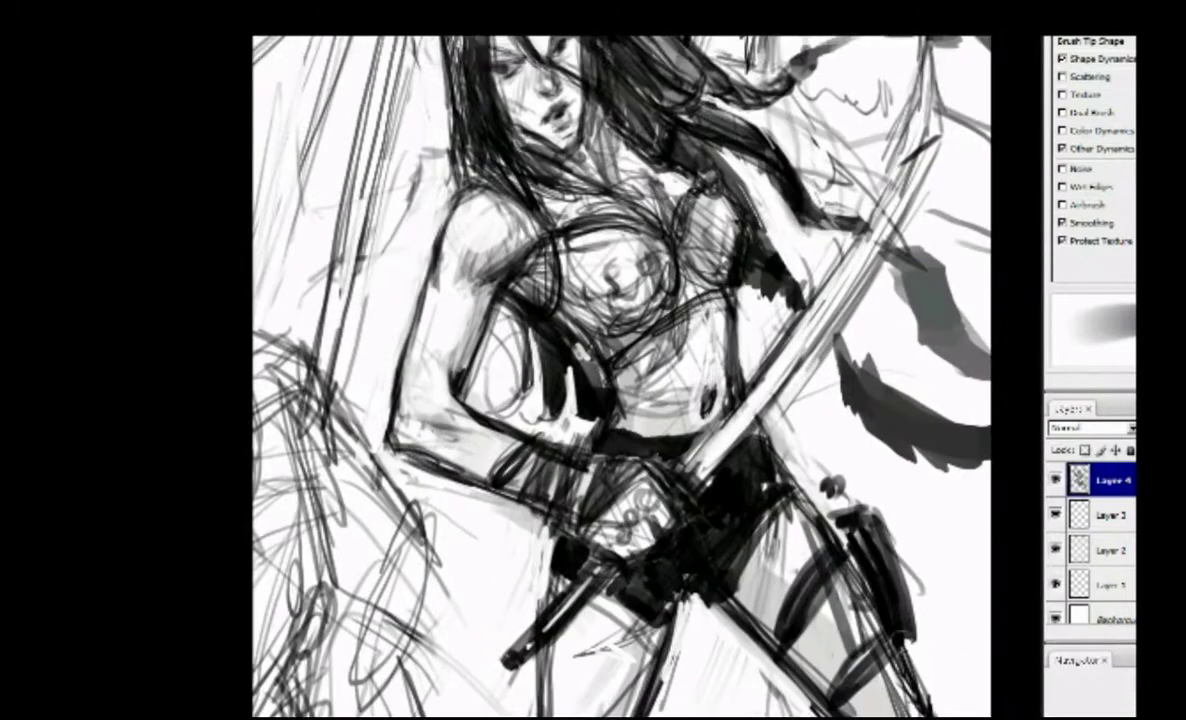
scroll(860, 522, down, 6)
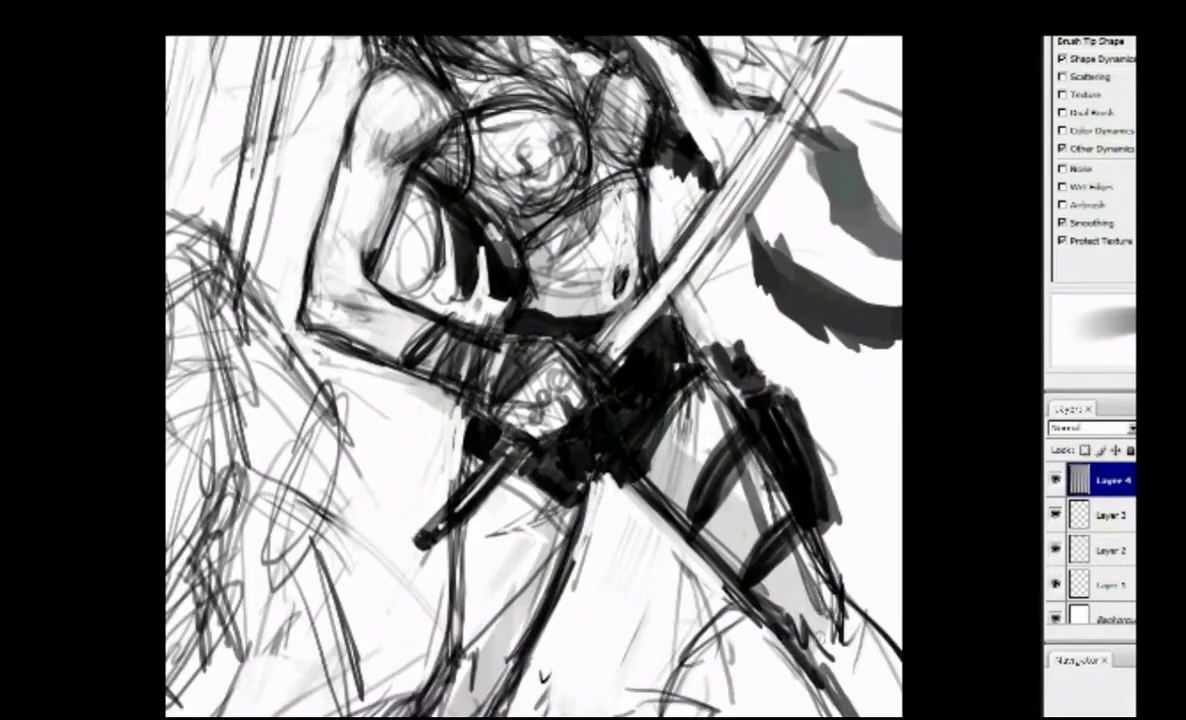
scroll(677, 607, down, 1)
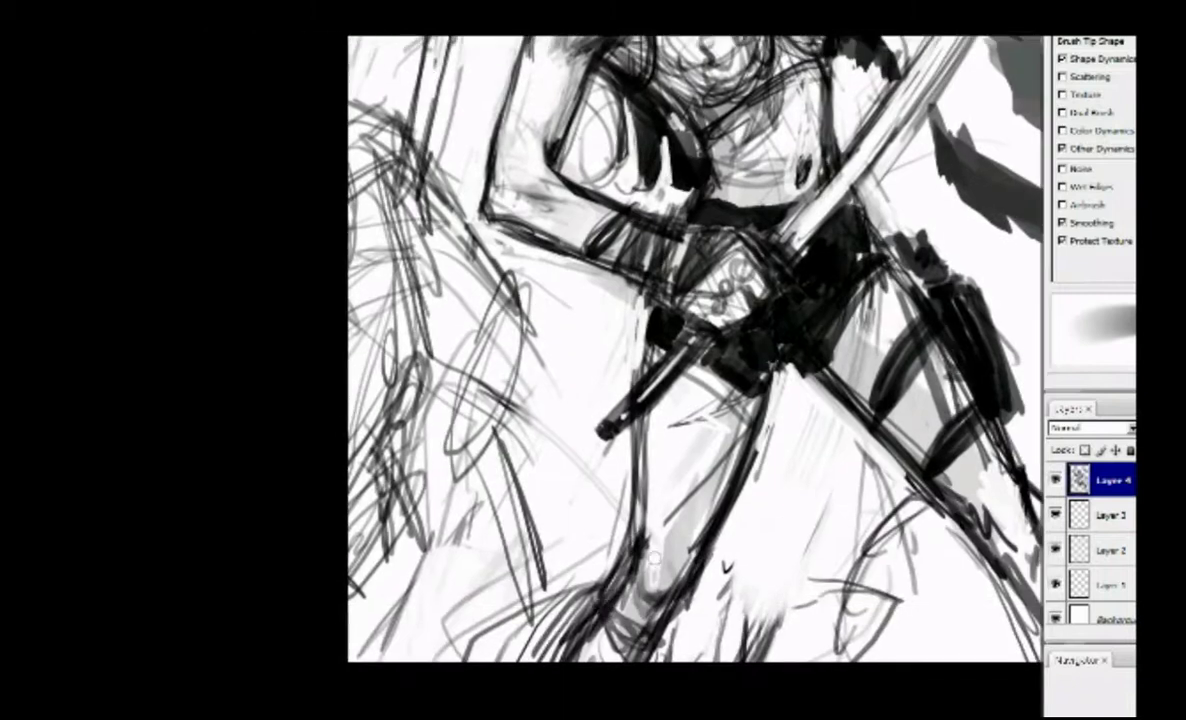
scroll(640, 620, up, 1)
Draw a band across the woman's raised arm and darken the branch line in front of the owl.
scroll(598, 640, up, 1)
scroll(598, 640, up, 5)
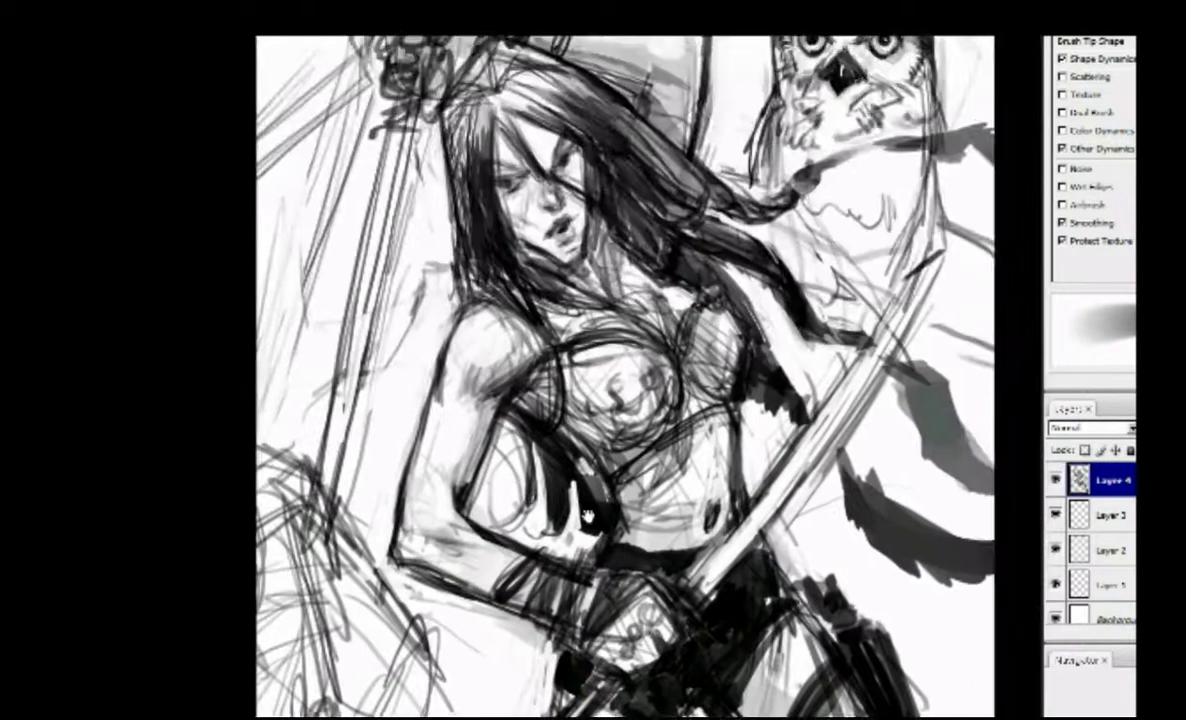
scroll(572, 357, down, 1)
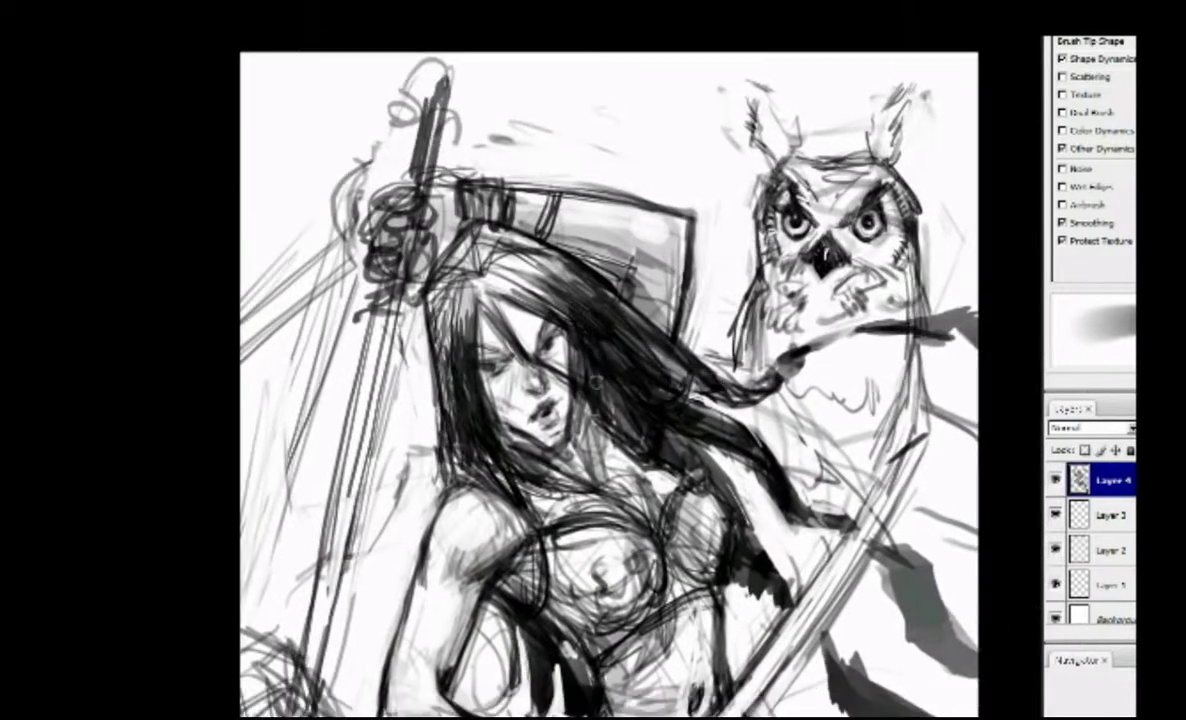
Refine the woman's face by redrawing her lips and nose and sharpening both eyes with dark lids and pupils.
scroll(494, 354, up, 2)
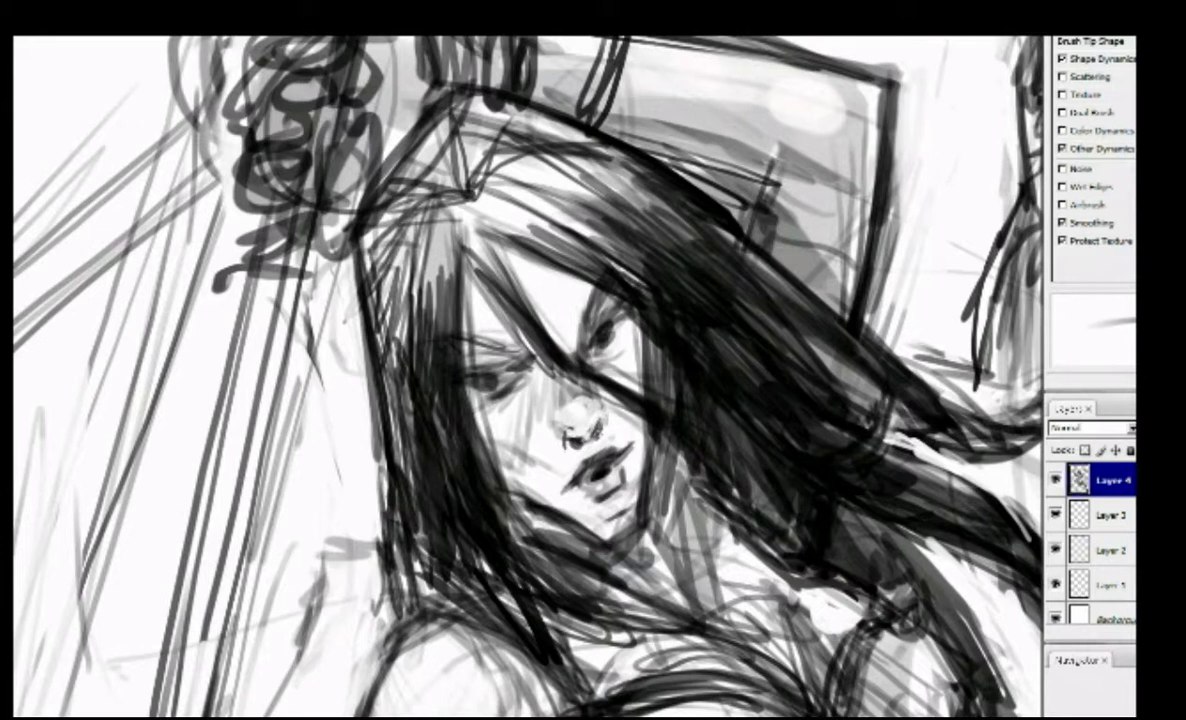
scroll(538, 388, up, 2)
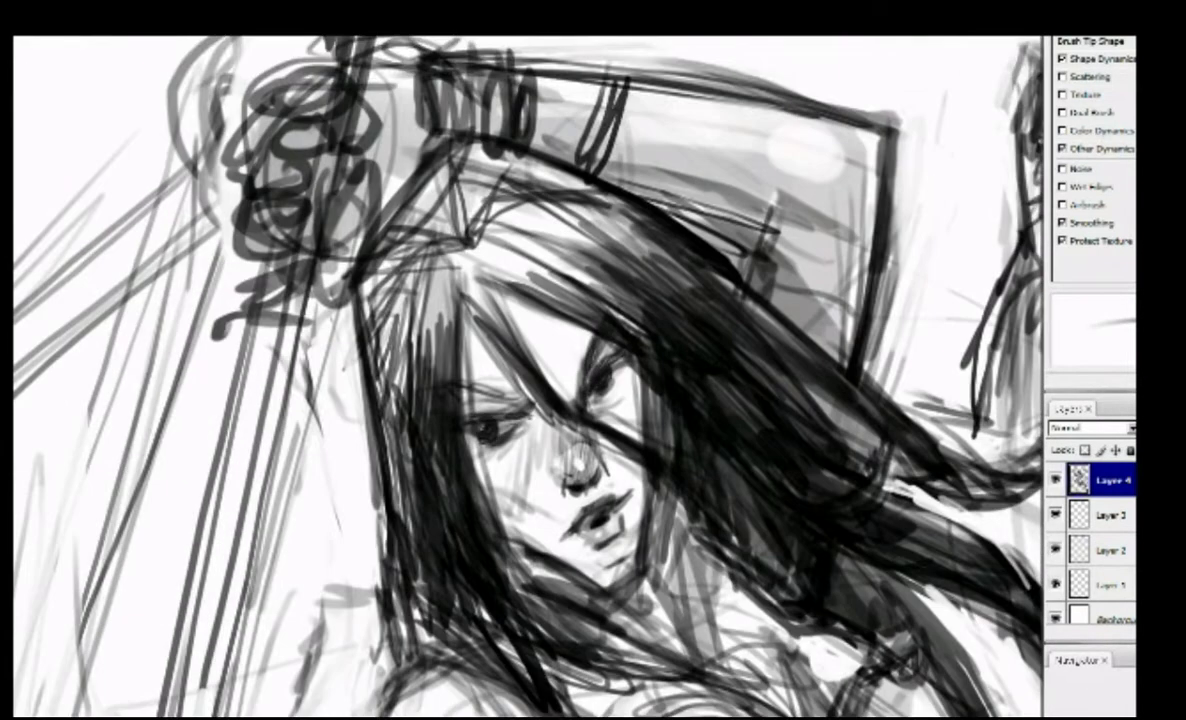
scroll(575, 296, down, 4)
scroll(520, 350, left, 2)
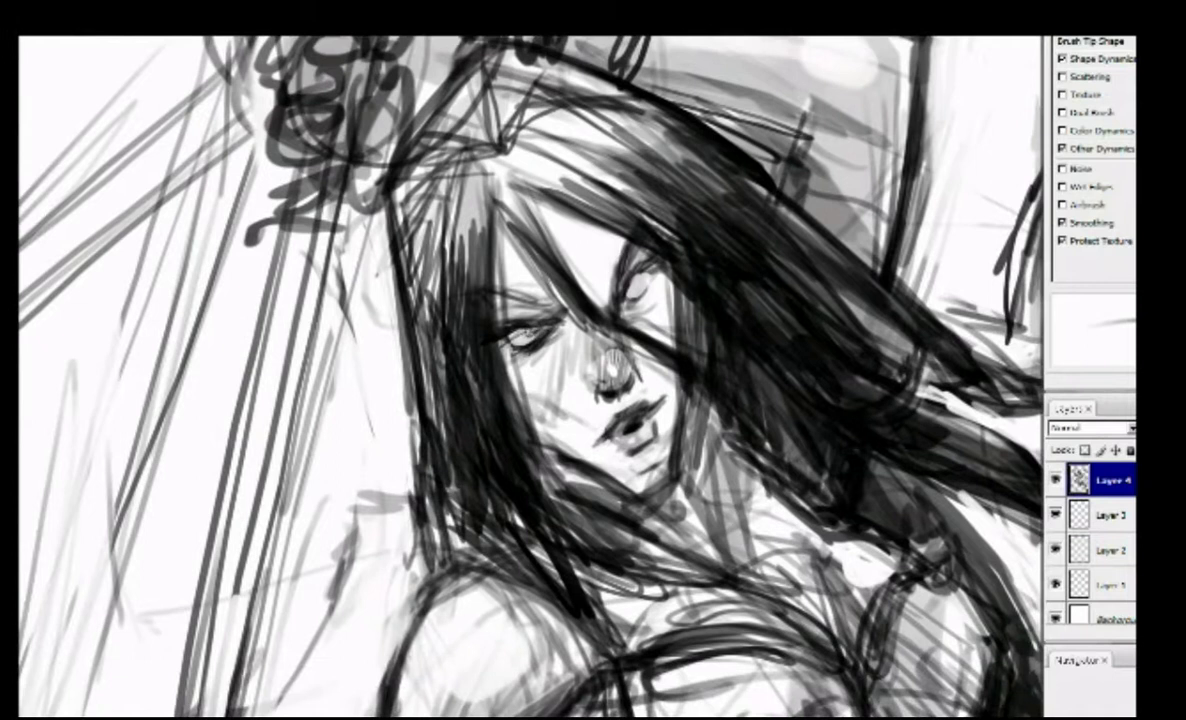
scroll(607, 354, down, 2)
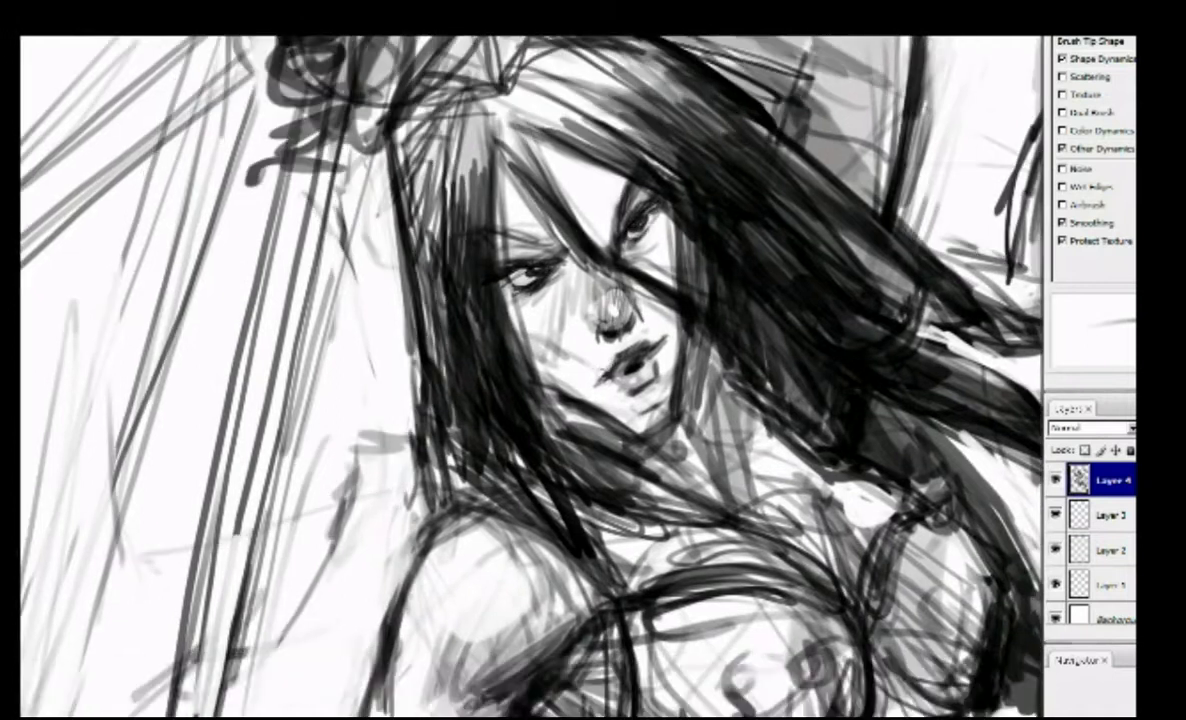
Sharpen the long downward sword blade with crisp edge lines and fill the woman's outer lower leg with black.
key(ctrl+0)
key(ctrl+plus)
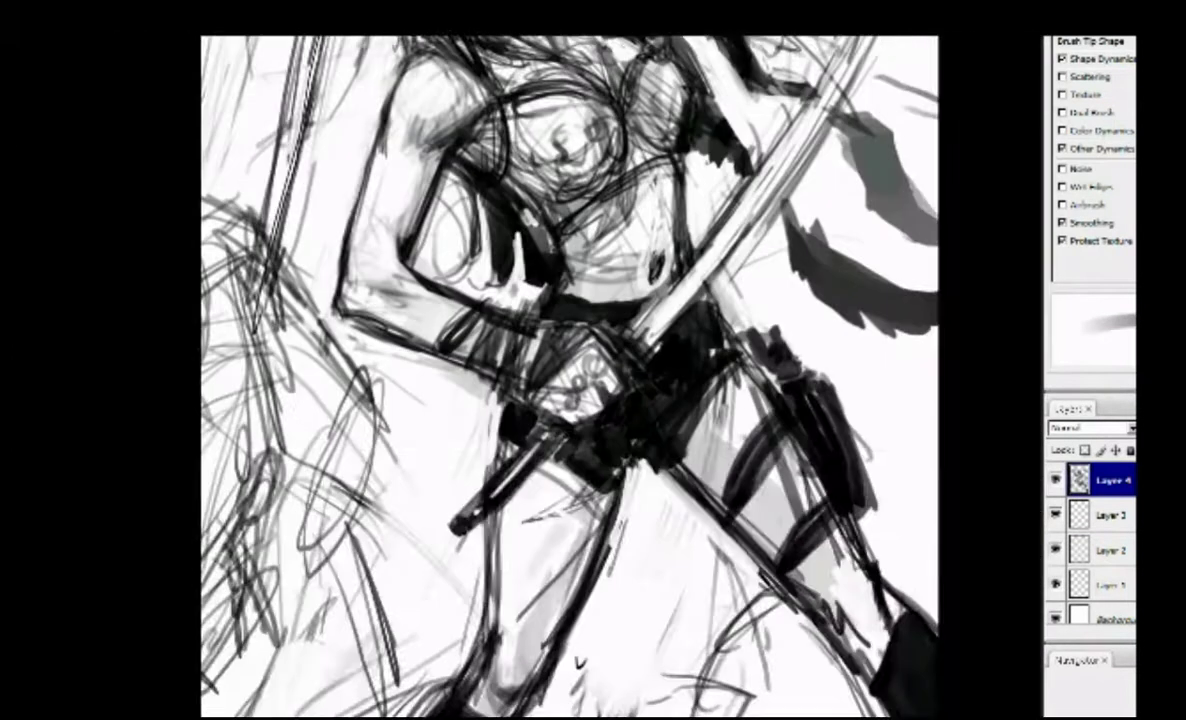
key(ctrl+0)
key(ctrl+plus)
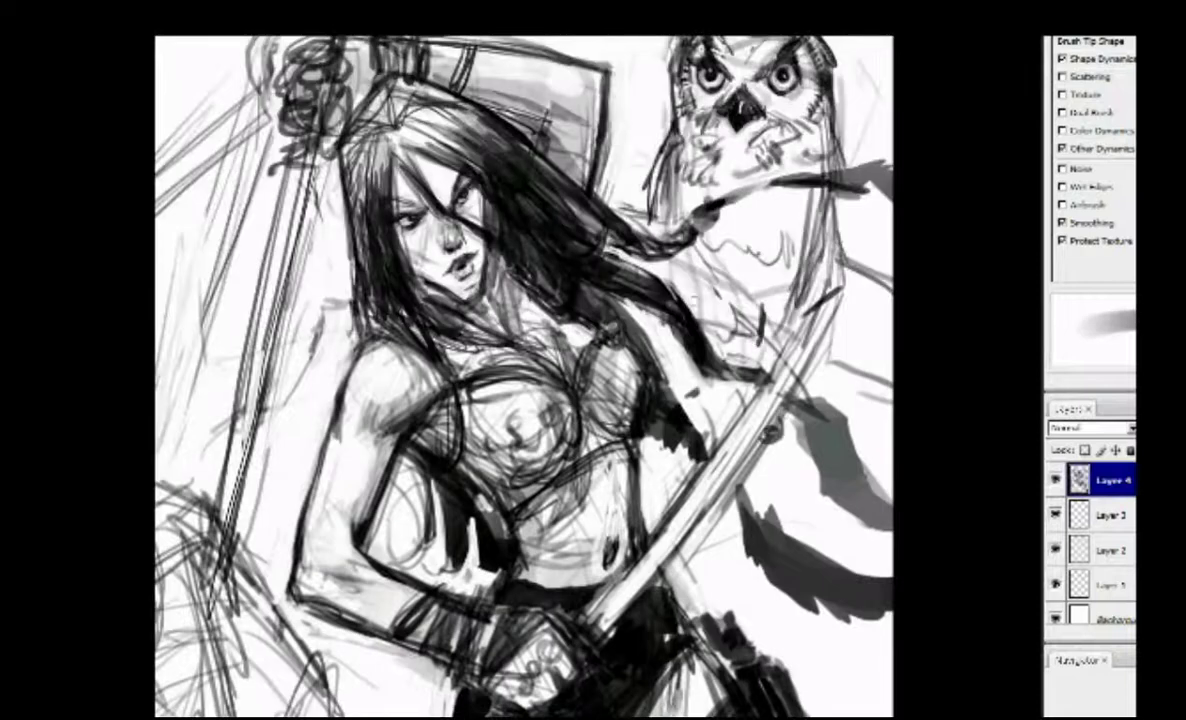
Shade the sides of the owl's body and add dark accent strokes between the raised arm and its wing.
key(ctrl+0)
key(ctrl+plus)
key(ctrl+0)
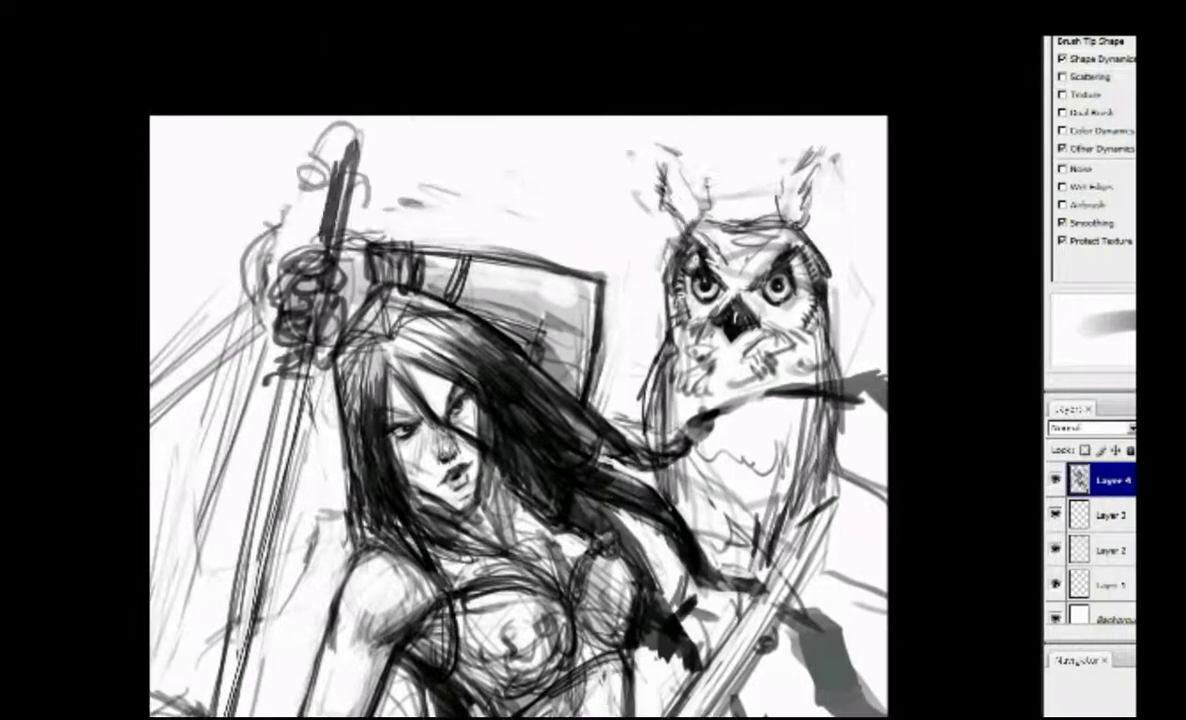
key(ctrl+plus)
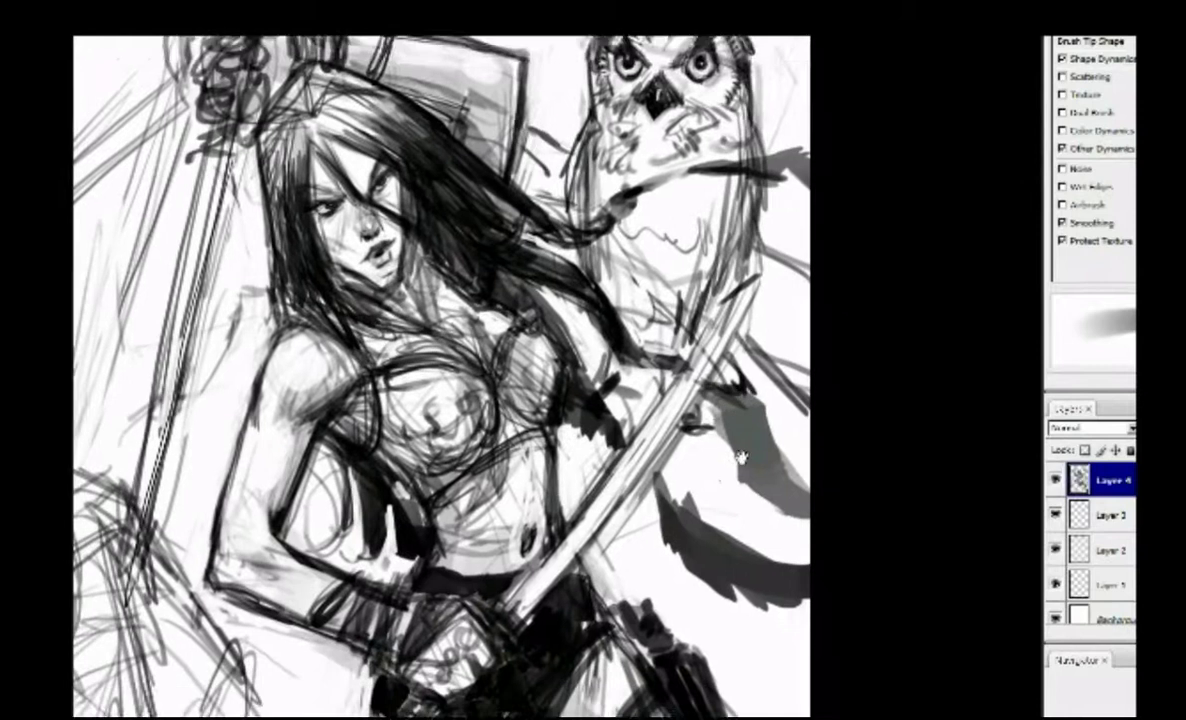
Paint black strips trailing behind the sword and between the raised arm and owl, and darken the owl's ear tufts.
drag(690, 360, 738, 418)
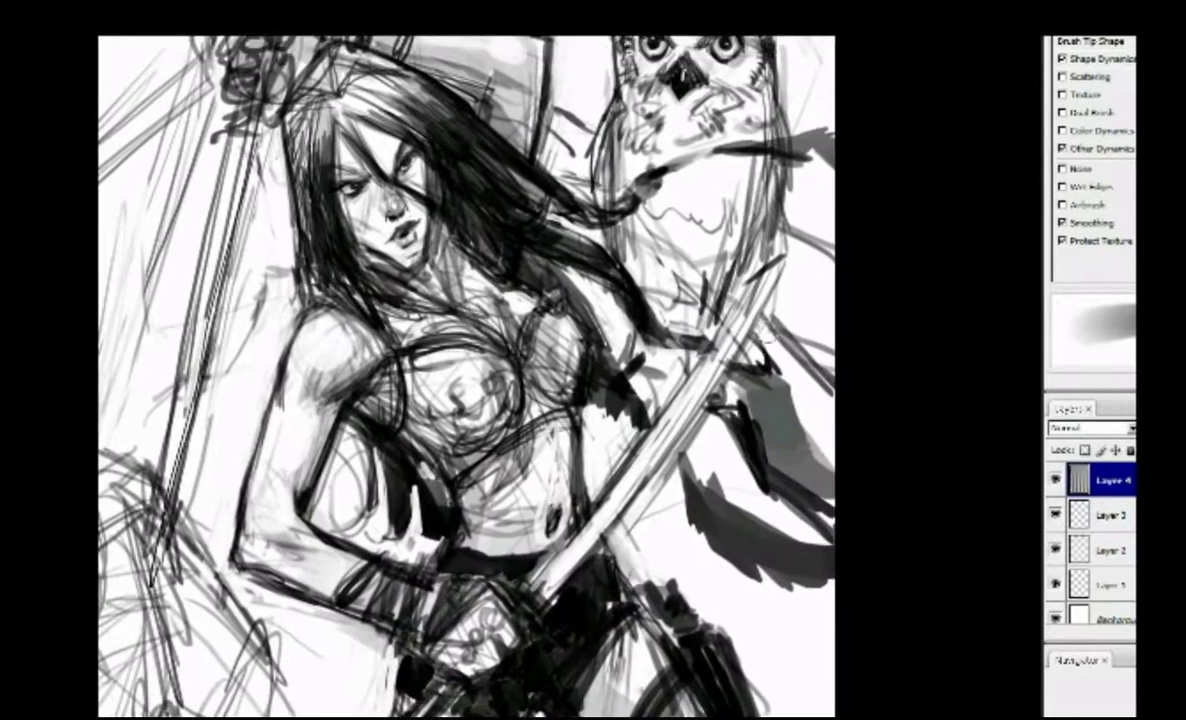
drag(696, 288, 752, 436)
drag(640, 225, 550, 112)
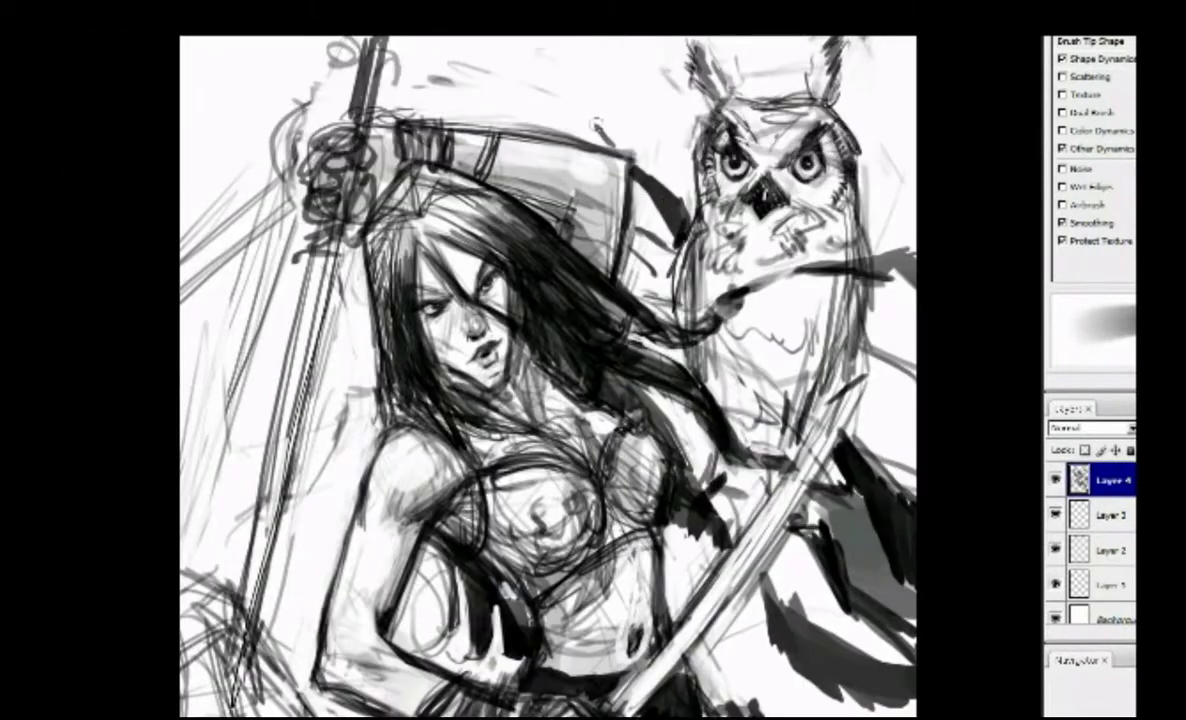
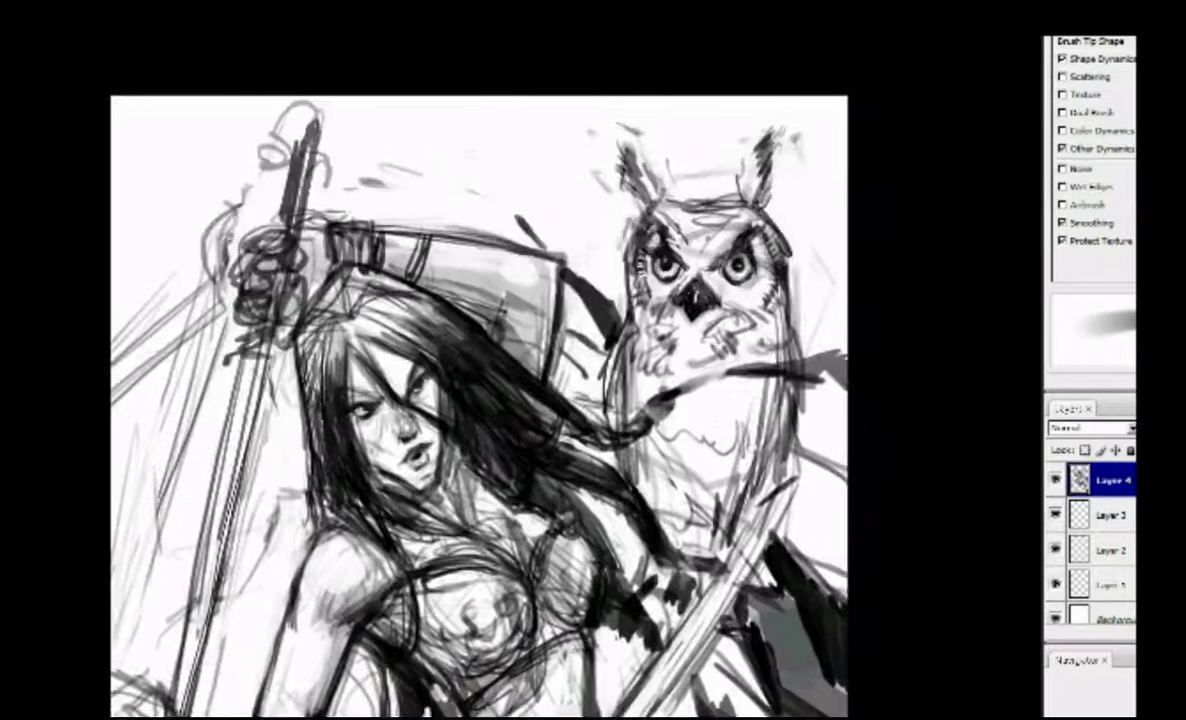
Add more feather strokes to the owl's chest, cheeks and brows, and darken the bridge above its beak.
drag(480, 400, 443, 400)
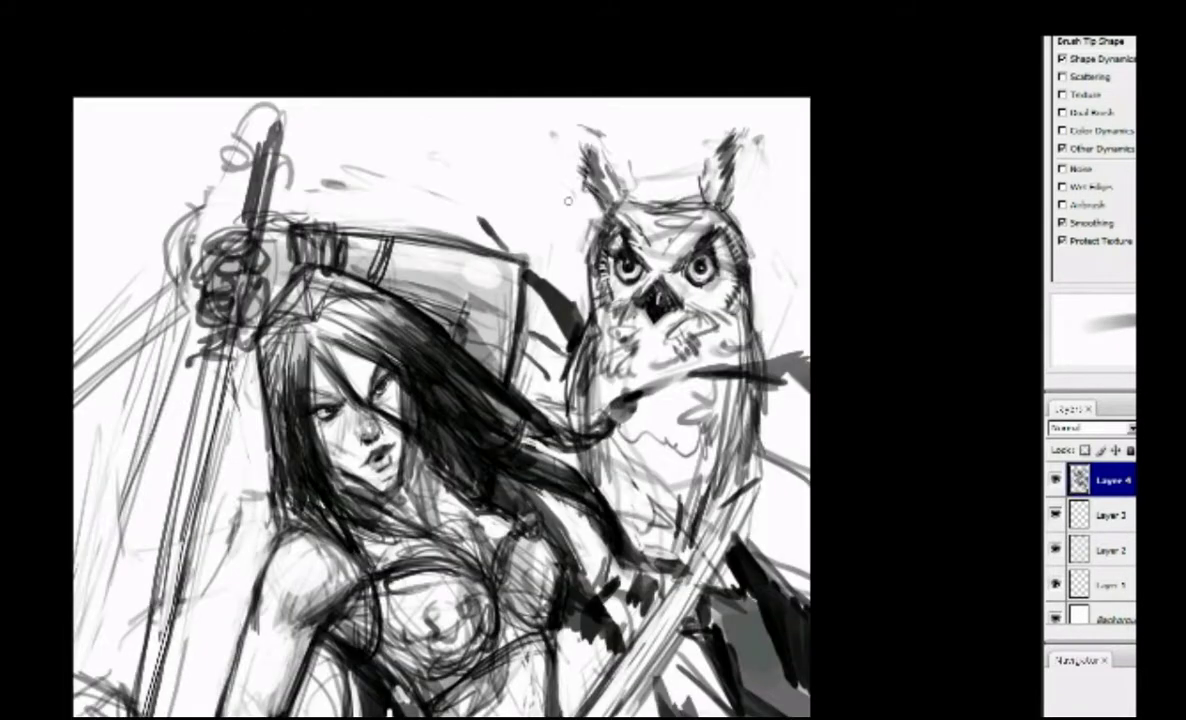
key(ctrl+plus)
drag(757, 324, 637, 279)
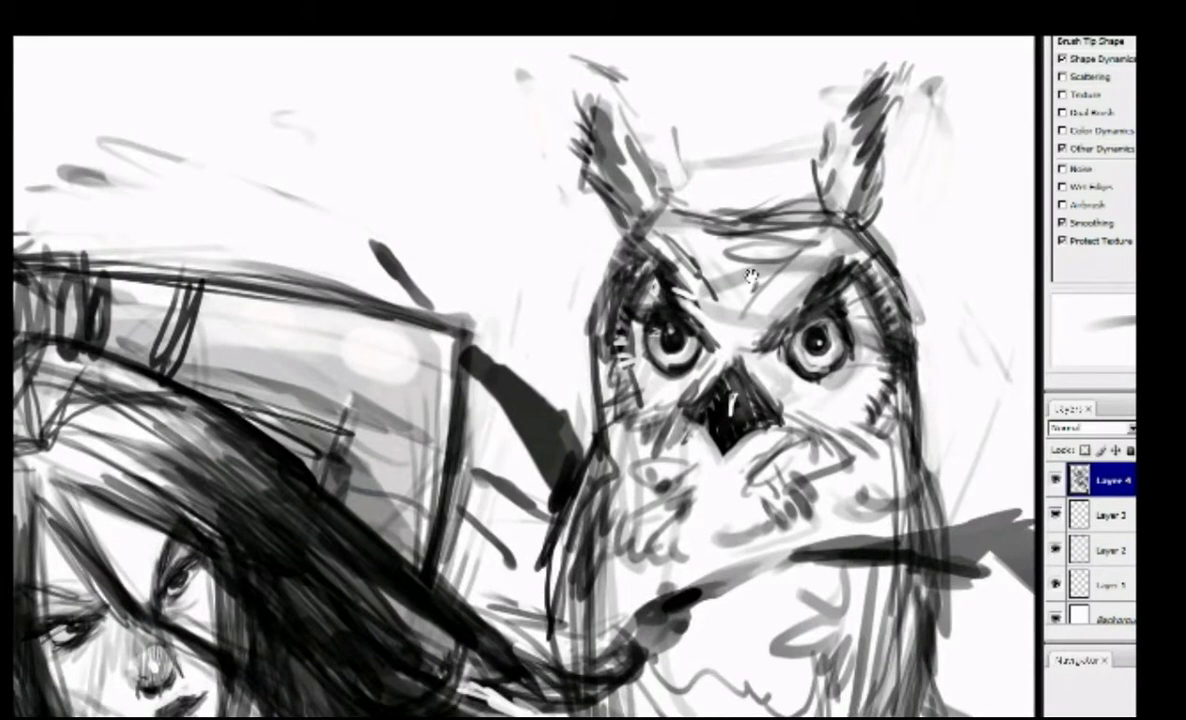
drag(750, 277, 738, 323)
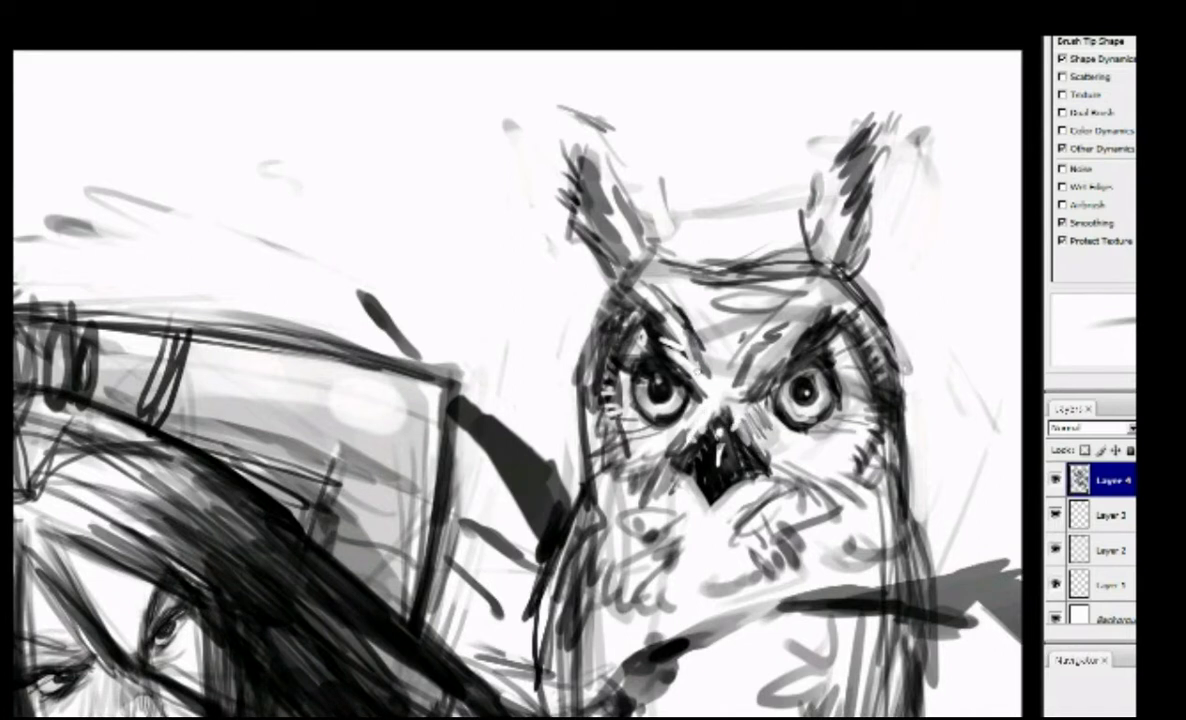
Darken the lower trailing strip behind the woman and sketch bold strokes beside the raised sword's hilt.
key(ctrl+minus)
key(ctrl+plus)
key(ctrl+minus)
drag(276, 292, 276, 192)
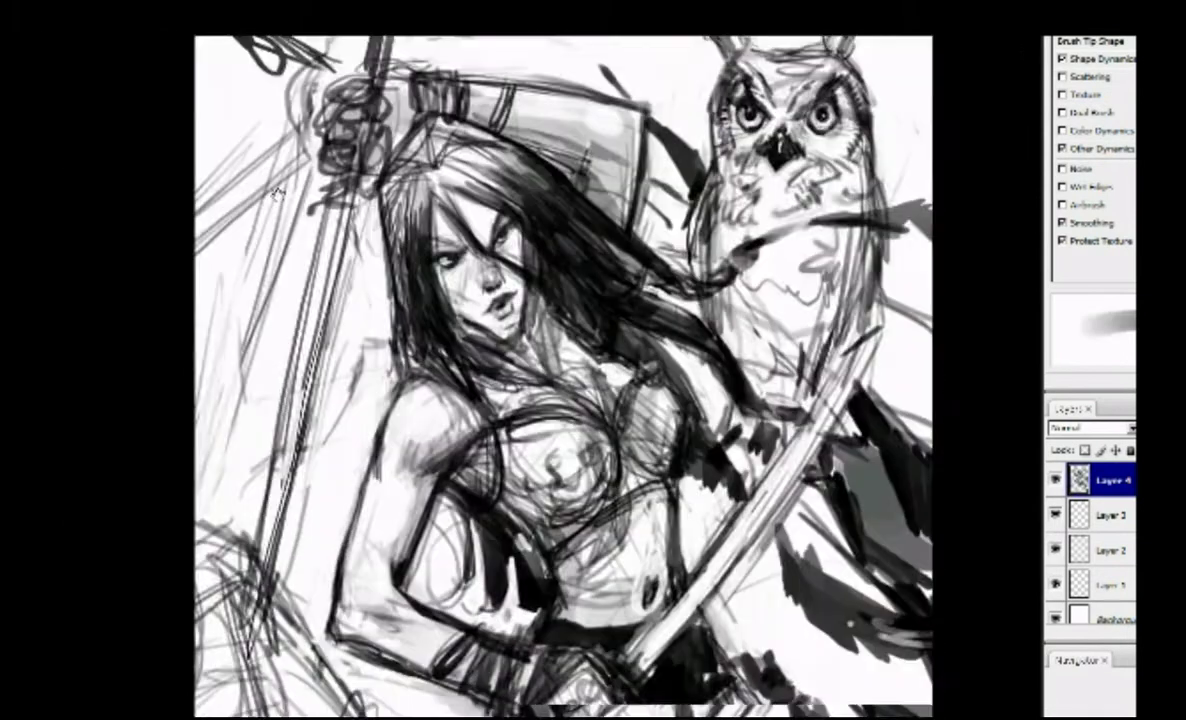
Paint white over the rough scribbled lines in the lower-left background beside the woman's bent elbow.
key(ctrl+plus)
drag(200, 180, 340, 420)
drag(260, 340, 357, 604)
key(ctrl+minus)
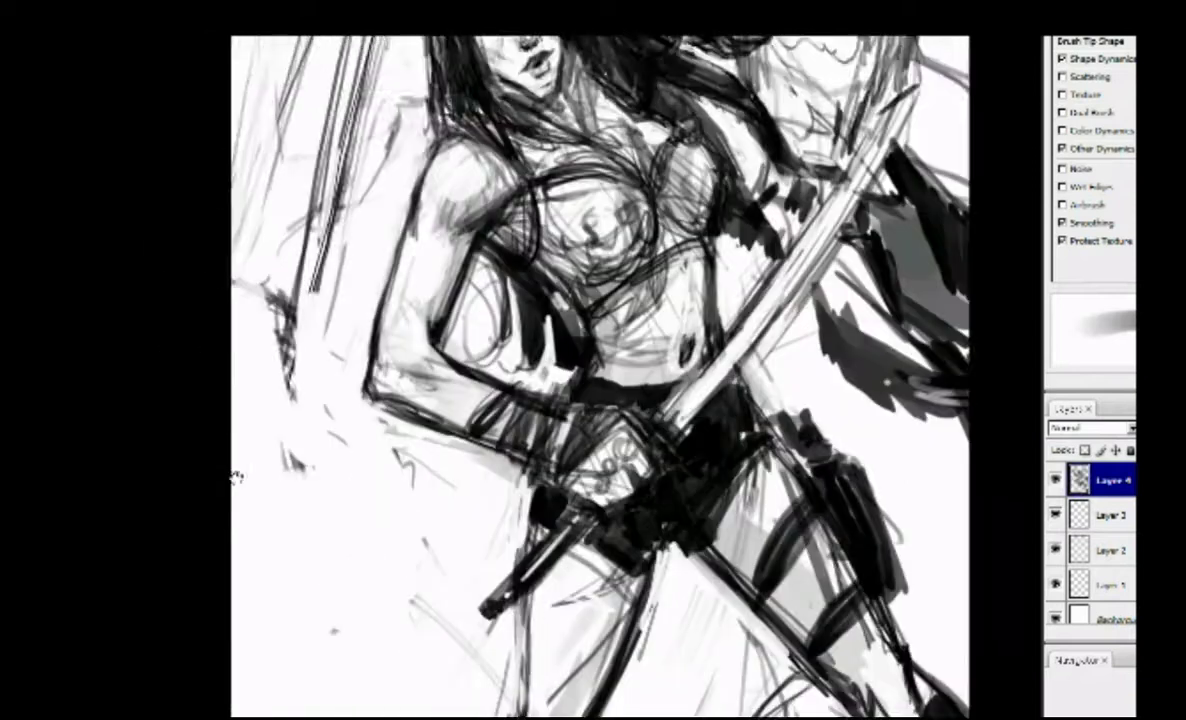
Sketch a large round form with loose gray strokes in the cleared lower-left area, and add strokes around the legs and lower trailing strip.
drag(236, 477, 270, 412)
drag(295, 535, 425, 395)
drag(380, 440, 270, 540)
drag(345, 421, 467, 357)
mouse_move(469, 437)
mouse_down()
mouse_move(453, 372)
mouse_move(340, 492)
mouse_up()
drag(760, 450, 820, 360)
drag(530, 650, 590, 560)
drag(170, 660, 175, 530)
drag(335, 660, 375, 540)
drag(200, 600, 280, 470)
drag(190, 520, 230, 415)
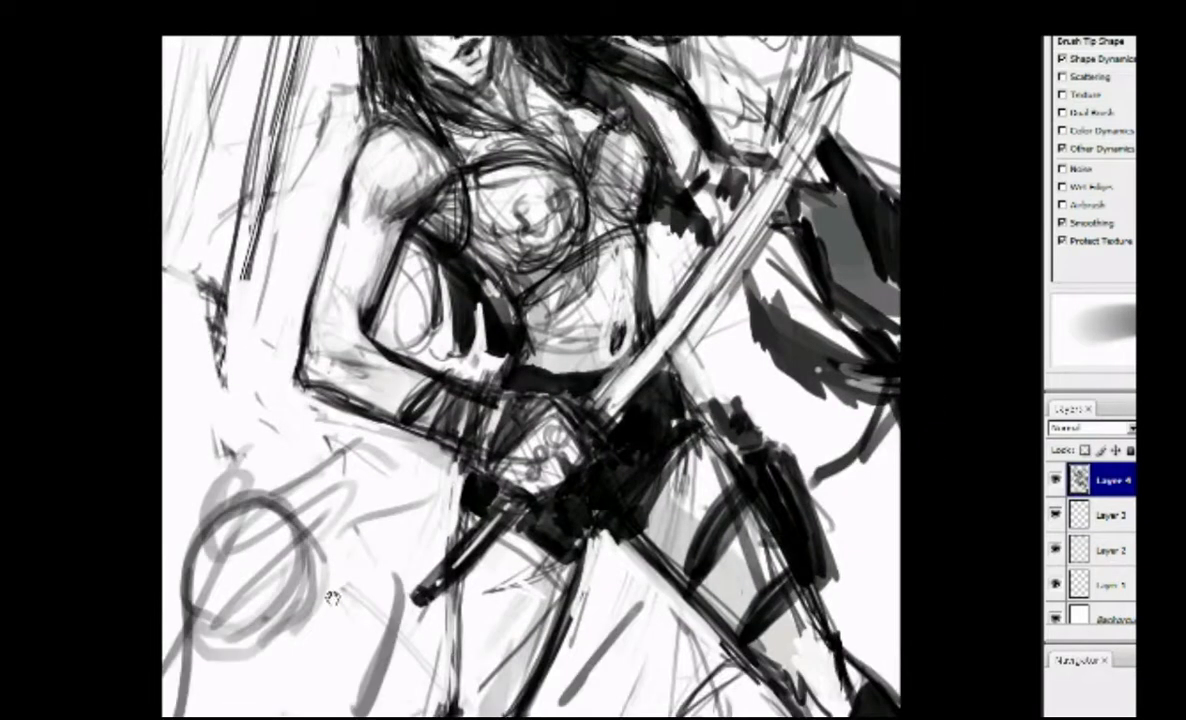
drag(332, 597, 302, 595)
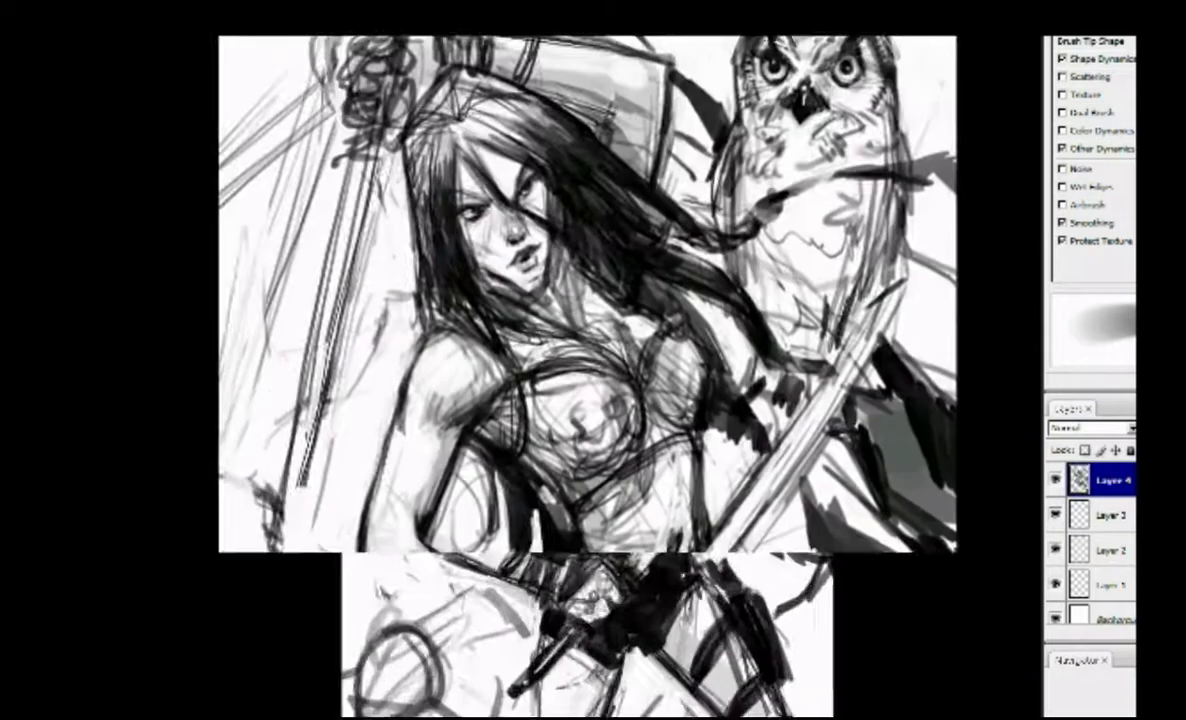
Draw a hooked, angular tip with bold dark lines at the lower end of the raised sword's blade.
drag(254, 394, 307, 402)
mouse_move(340, 485)
mouse_down()
mouse_move(360, 275)
mouse_move(325, 485)
mouse_up()
drag(355, 385, 325, 485)
mouse_move(290, 365)
mouse_down()
mouse_move(280, 425)
mouse_move(241, 337)
mouse_move(397, 439)
mouse_move(310, 600)
mouse_up()
key(ctrl+plus)
Darken the outline of the lower-left round form and add inner loops and thick strokes around it.
drag(440, 440, 395, 545)
mouse_move(370, 460)
mouse_down()
mouse_move(330, 545)
mouse_move(365, 595)
mouse_up()
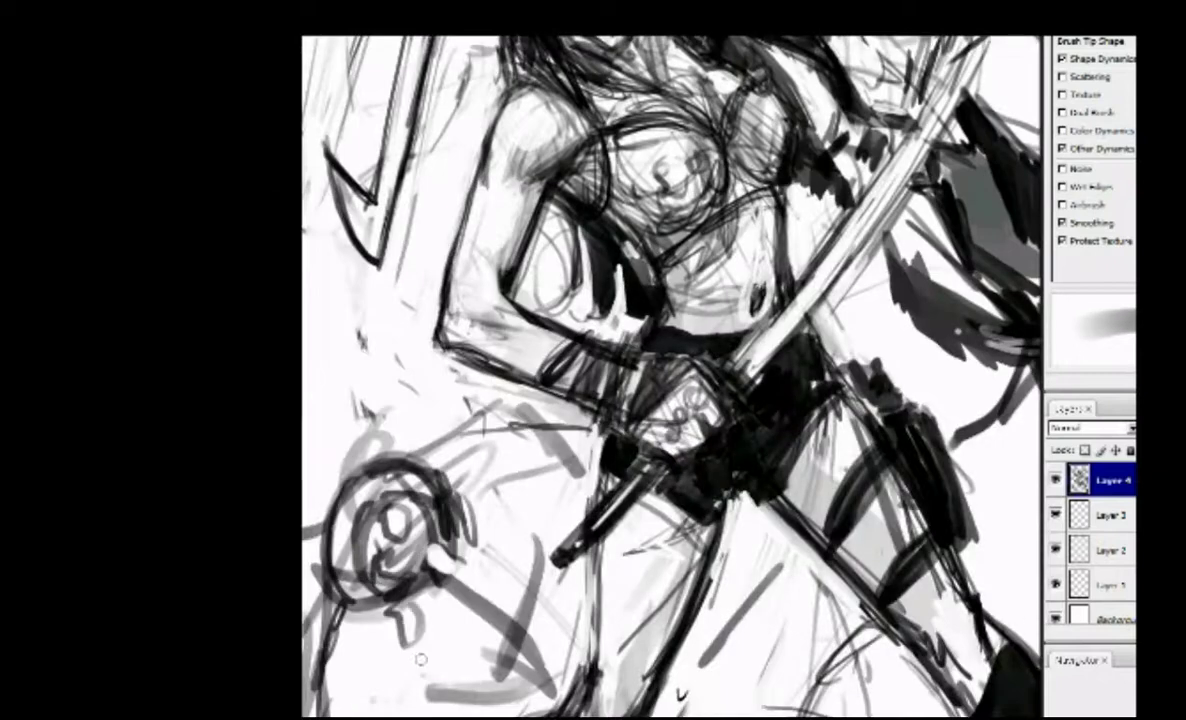
drag(370, 500, 305, 410)
drag(630, 440, 560, 605)
drag(560, 420, 630, 650)
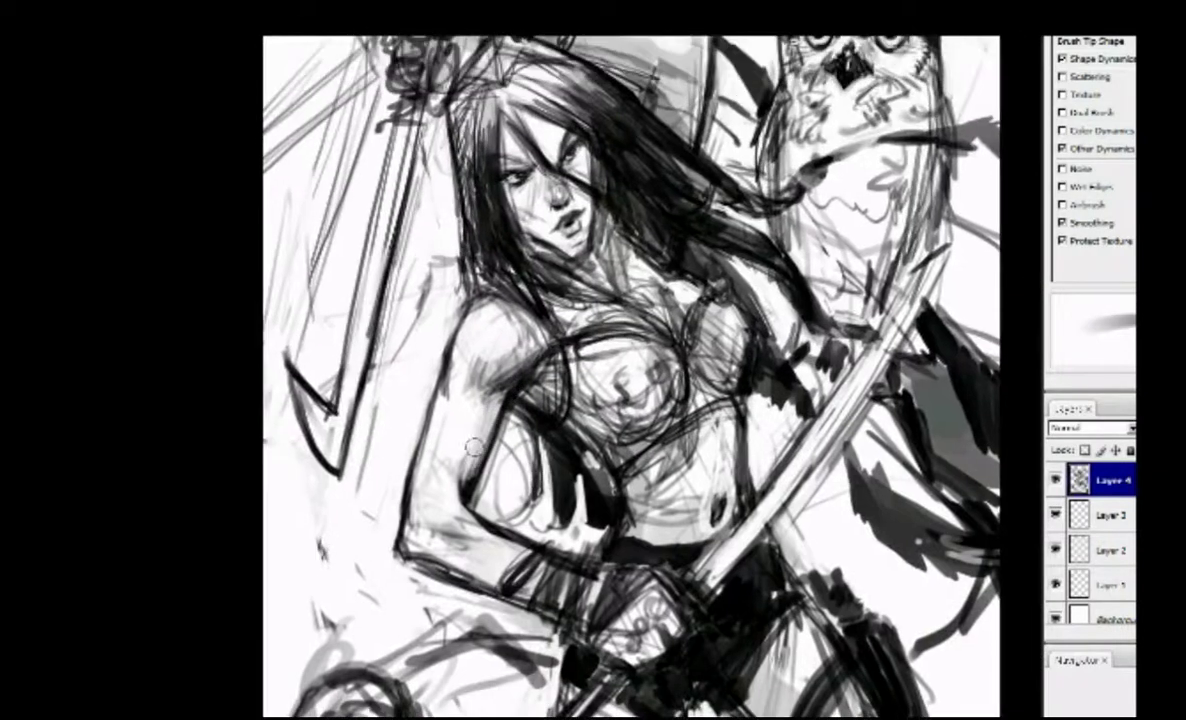
Switch to a large soft airbrush and lay a gray tone over the woman's face, torso and shoulder.
drag(445, 400, 437, 487)
right_click(455, 385)
double_click(527, 453)
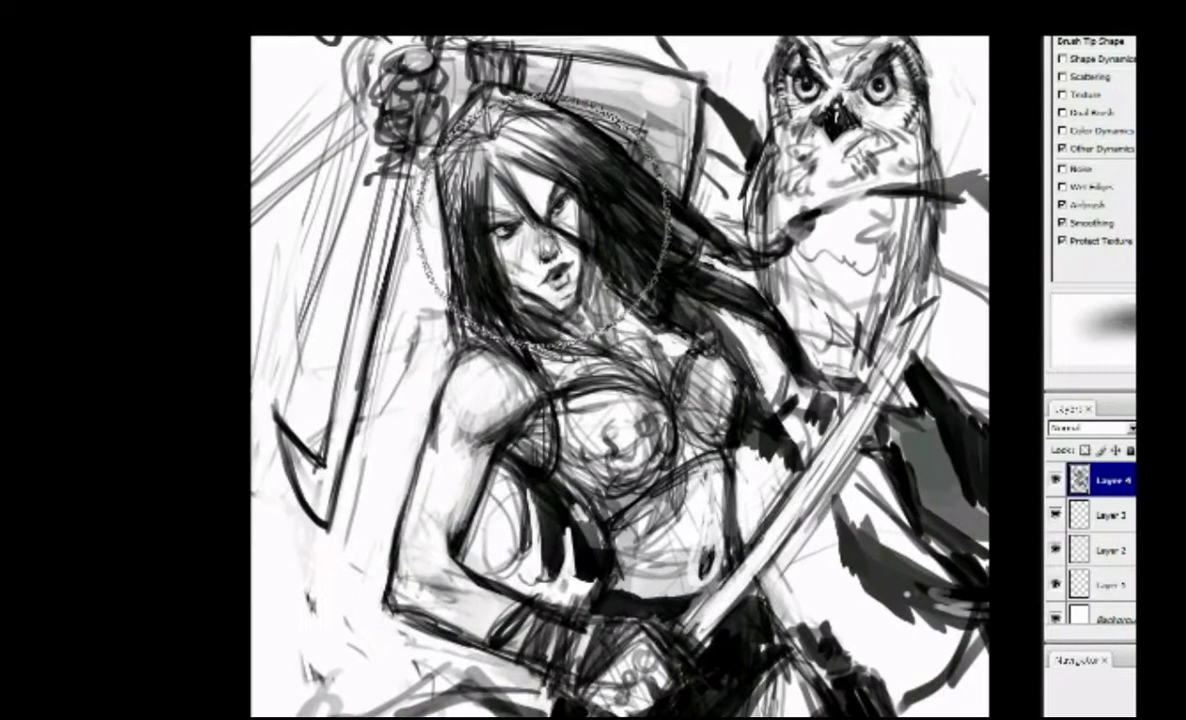
drag(460, 150, 540, 260)
mouse_move(460, 200)
mouse_down()
mouse_move(625, 375)
mouse_move(520, 520)
mouse_up()
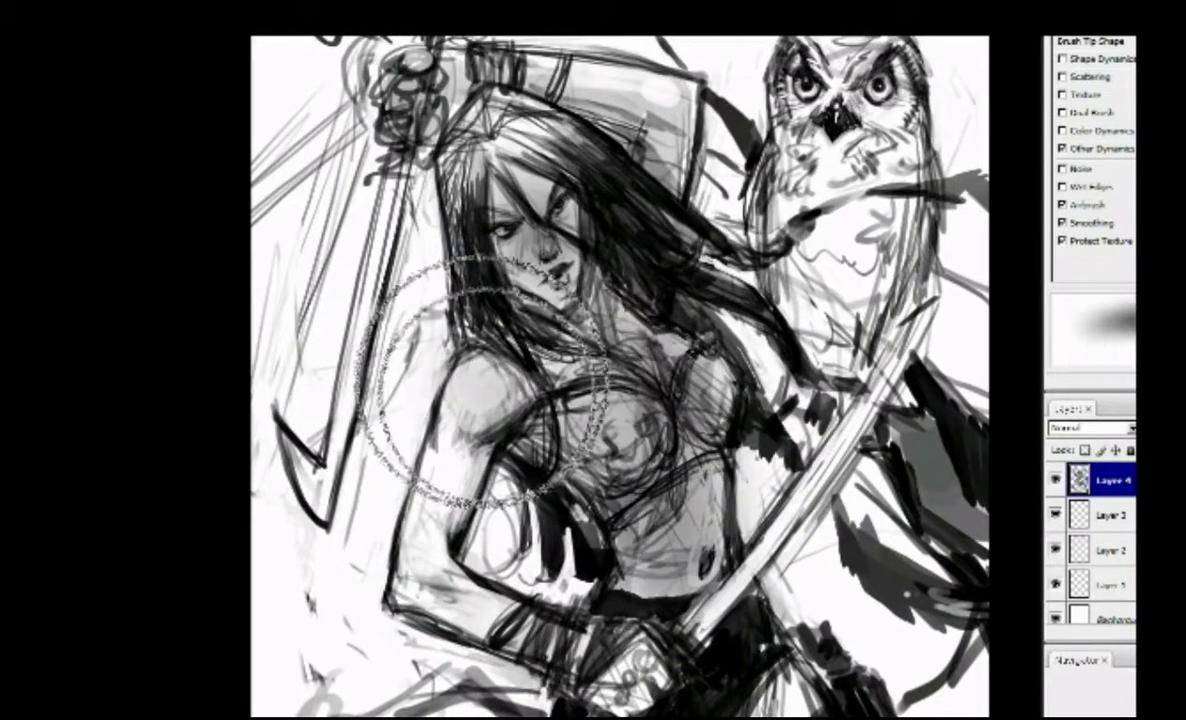
Airbrush dark gradients around the legs, behind the round form and across the lower background.
key(ctrl+0)
drag(560, 420, 720, 600)
mouse_move(560, 460)
mouse_down()
mouse_move(760, 560)
mouse_move(700, 190)
mouse_move(705, 220)
mouse_up()
mouse_move(700, 470)
mouse_down()
mouse_move(790, 610)
mouse_move(476, 690)
mouse_up()
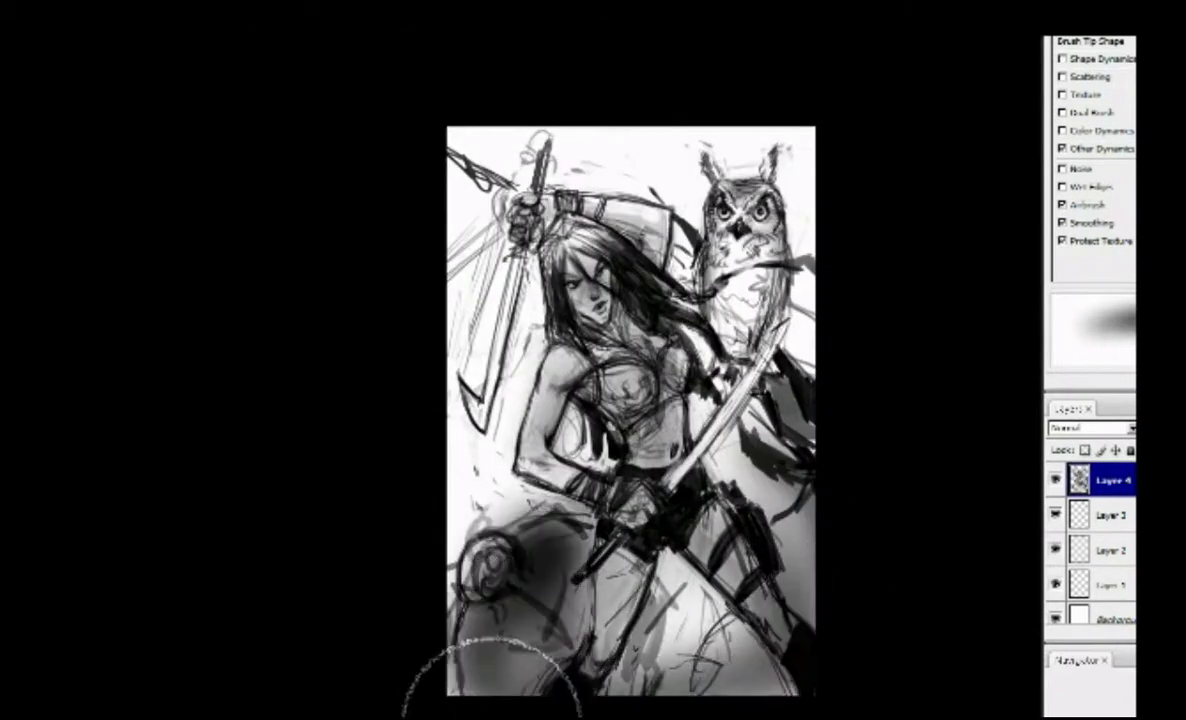
mouse_move(470, 420)
mouse_down()
mouse_move(500, 175)
mouse_move(620, 250)
mouse_up()
drag(540, 420, 430, 470)
Airbrush gray tones over the lower legs, the raised sword's blade and the owl's body.
key(ctrl+plus)
drag(450, 420, 790, 500)
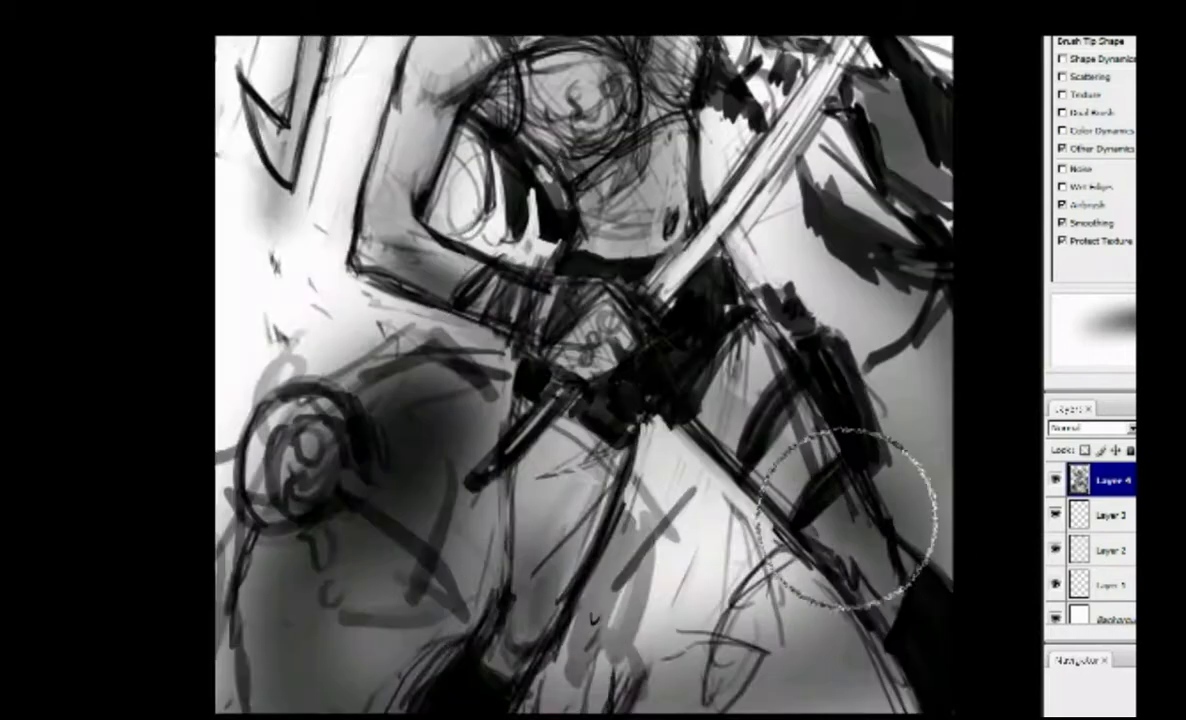
key(ctrl+0)
drag(600, 380, 700, 560)
mouse_move(580, 230)
mouse_down()
mouse_move(679, 331)
mouse_move(520, 220)
mouse_up()
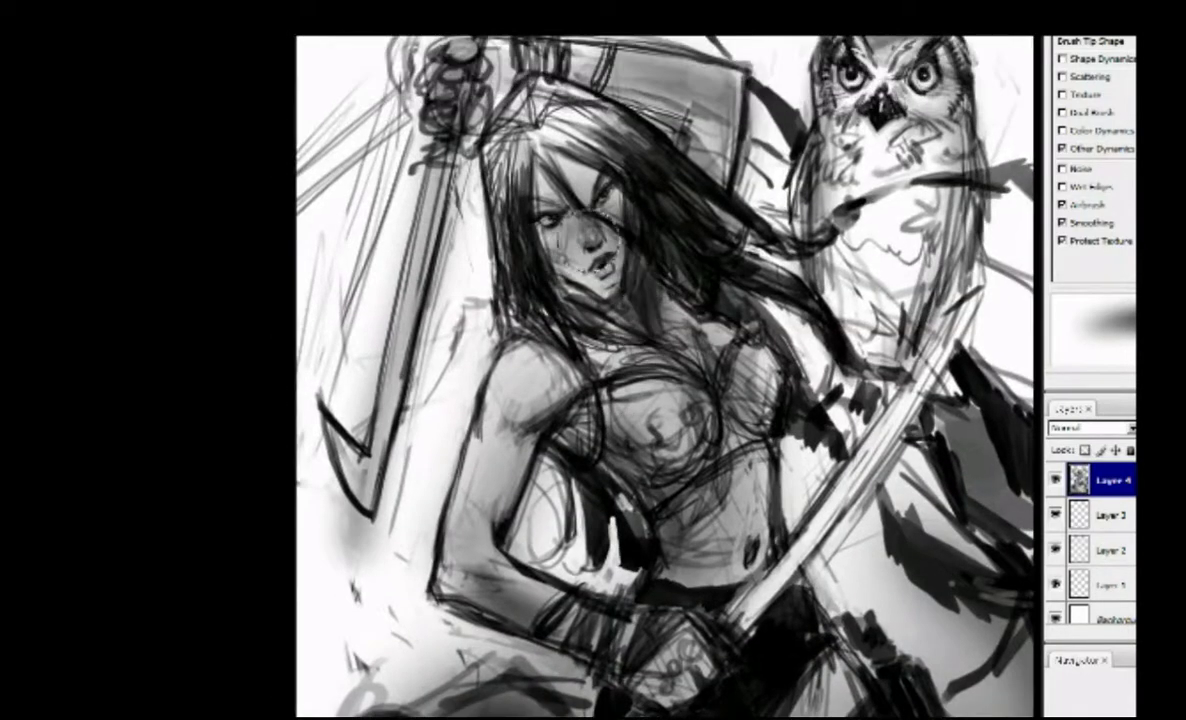
Return to the harder brush and shade the woman's face, neck, chest and bent arm in gray tones.
drag(600, 300, 586, 247)
drag(680, 180, 560, 310)
mouse_move(507, 340)
mouse_down()
mouse_move(465, 305)
mouse_move(435, 430)
mouse_up()
drag(470, 420, 466, 368)
drag(555, 470, 615, 512)
mouse_move(640, 400)
mouse_down()
mouse_move(660, 495)
mouse_move(600, 290)
mouse_up()
drag(725, 485, 840, 615)
drag(630, 450, 525, 545)
drag(560, 500, 470, 660)
drag(467, 260, 530, 430)
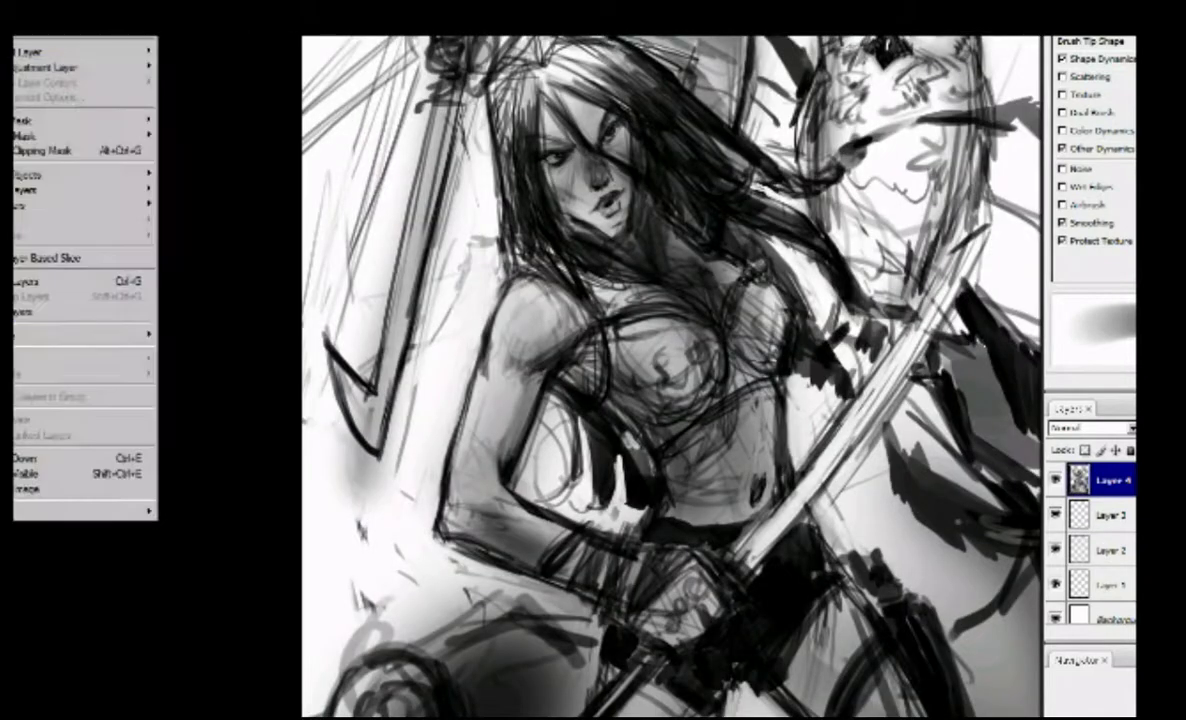
Flatten the image into a single layer and blend gray shading on the shoulder and bent arm.
click(140, 487)
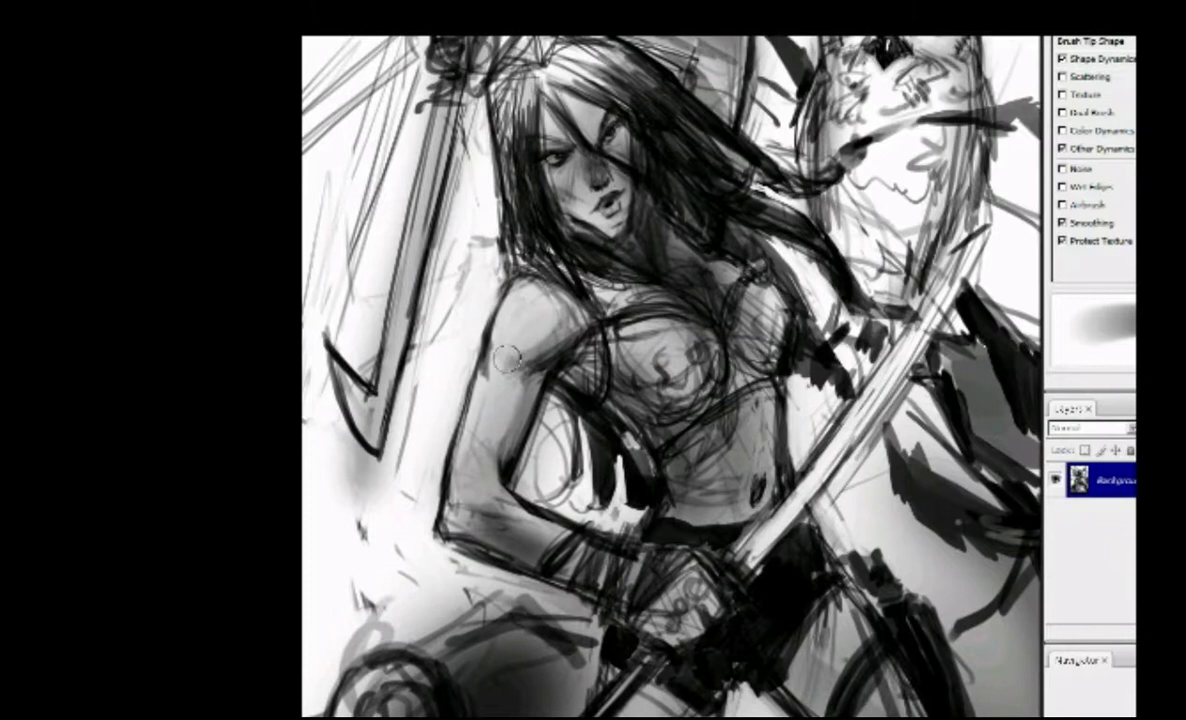
drag(475, 432, 467, 438)
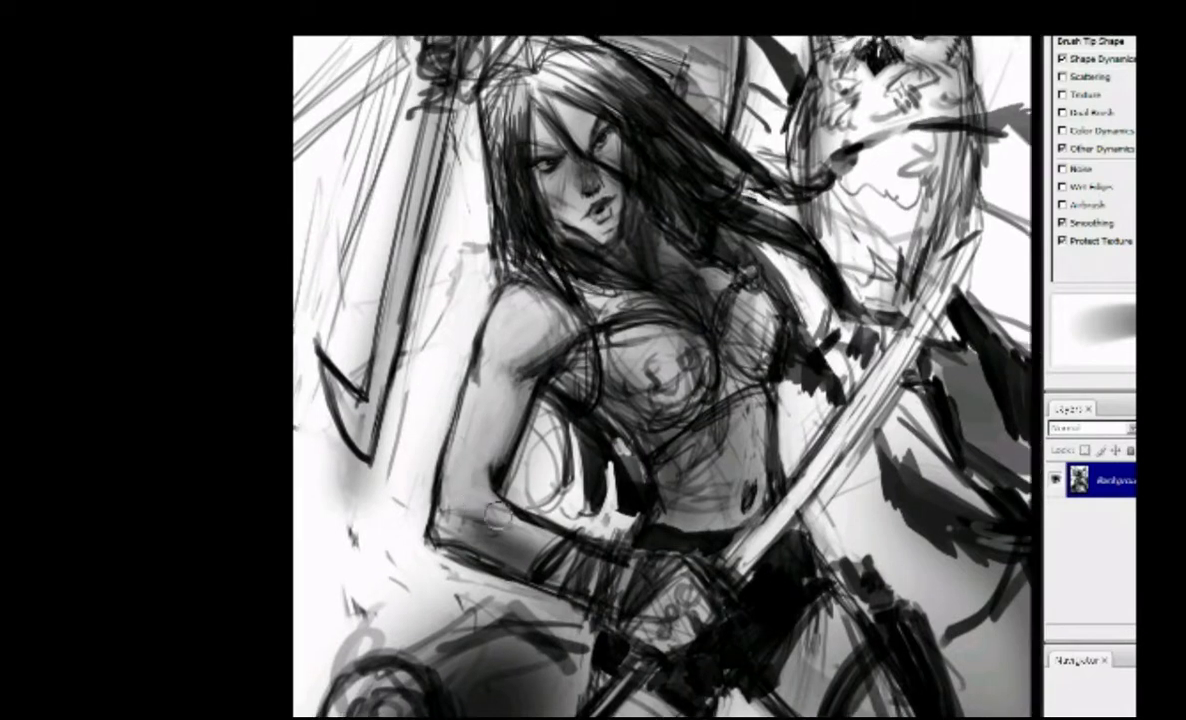
mouse_move(497, 354)
mouse_down()
mouse_move(432, 400)
mouse_move(470, 480)
mouse_move(480, 385)
mouse_move(512, 304)
mouse_up()
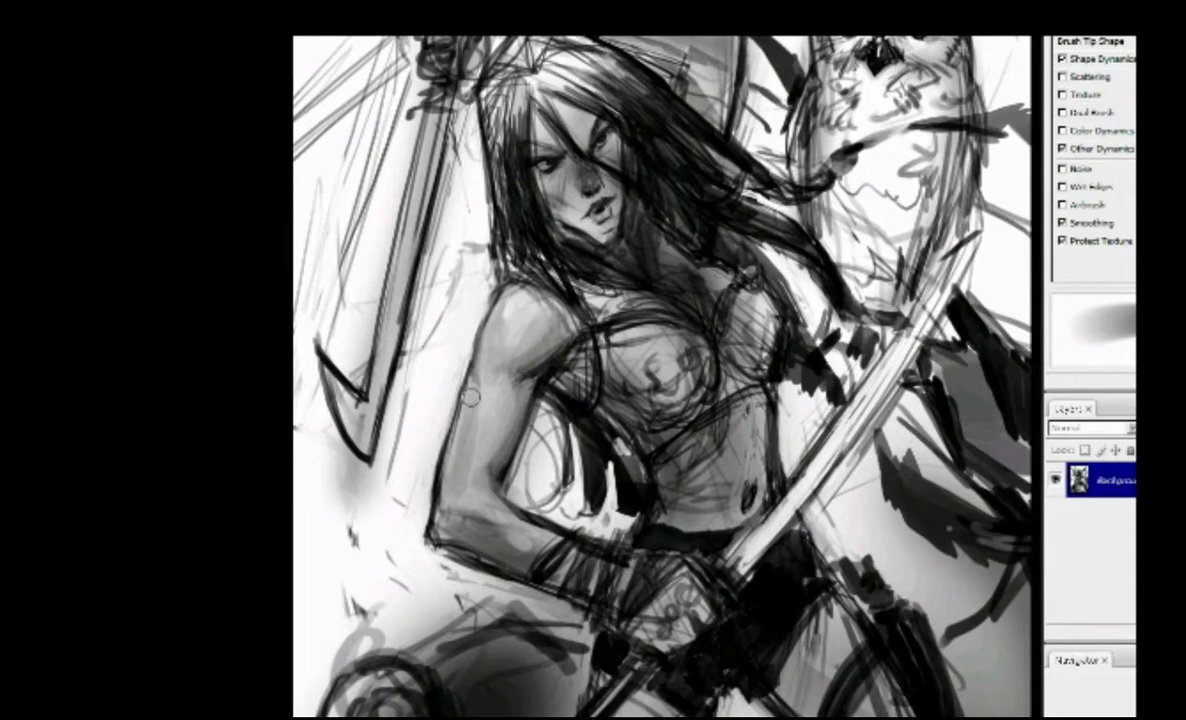
drag(477, 322, 424, 294)
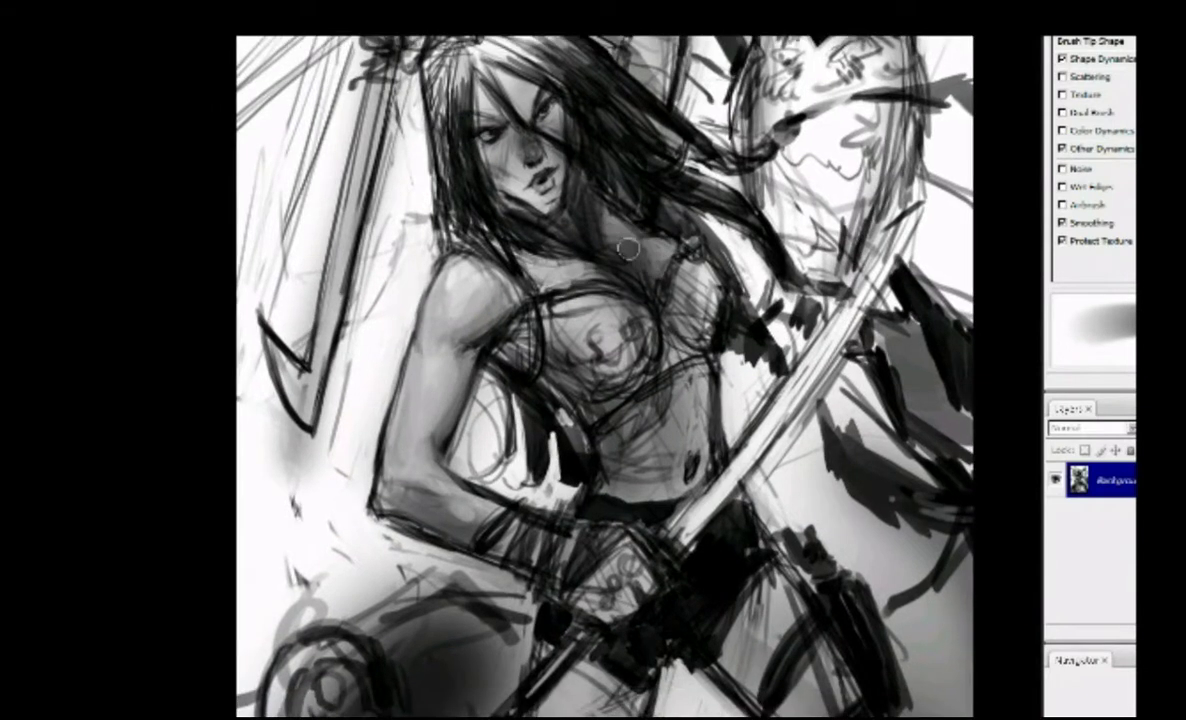
ctrl+click(585, 228)
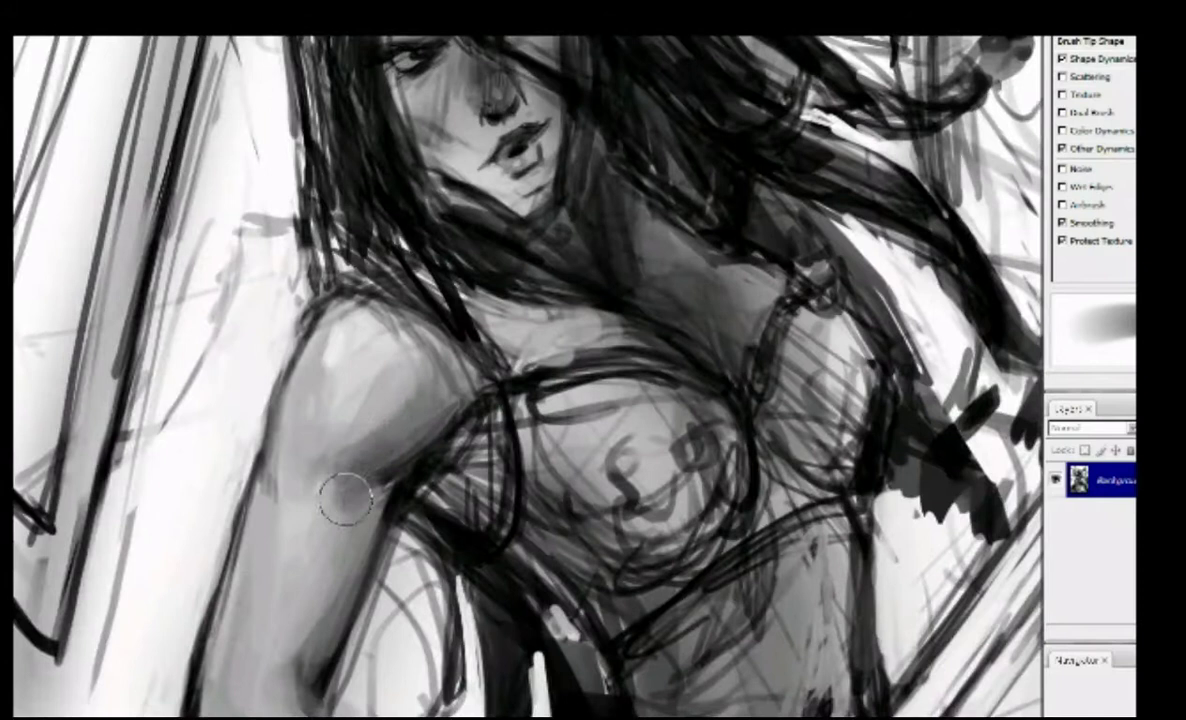
drag(344, 495, 379, 625)
Reduce the brush size and refine the shading around the woman's eyes, nose and cheek.
mouse_move(505, 262)
mouse_down()
mouse_move(488, 211)
mouse_move(450, 222)
mouse_move(438, 185)
mouse_move(540, 288)
mouse_up()
key([)
key([)
key([)
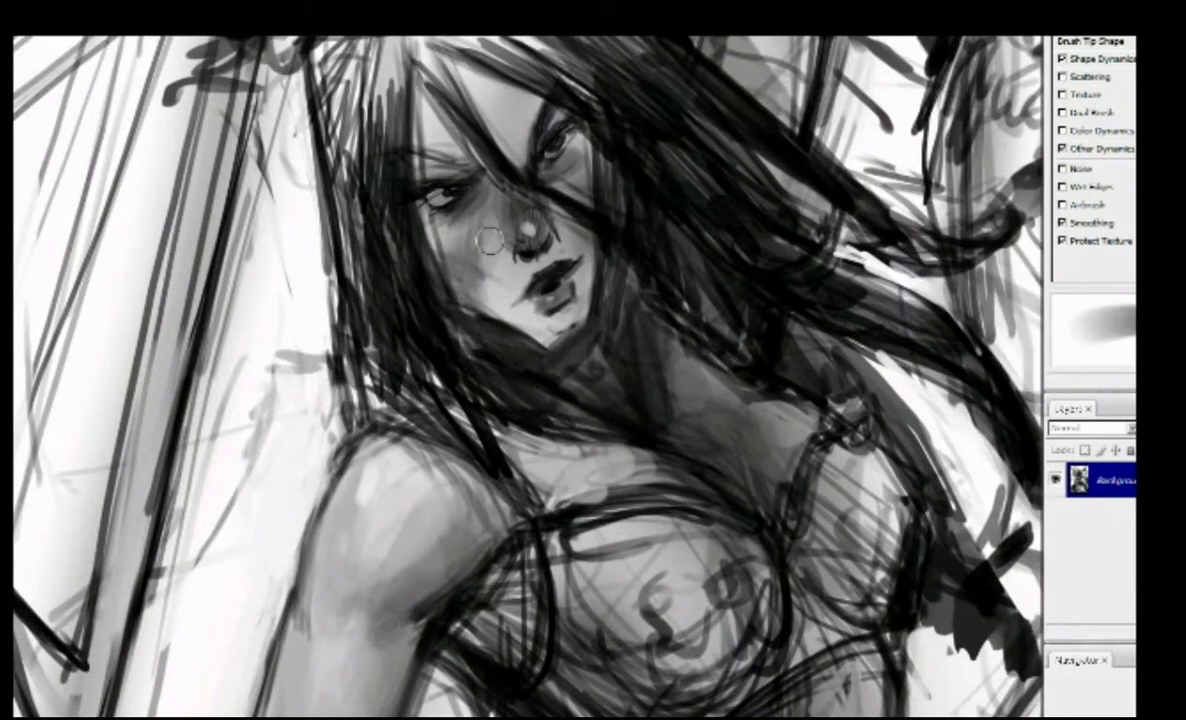
drag(500, 101, 581, 209)
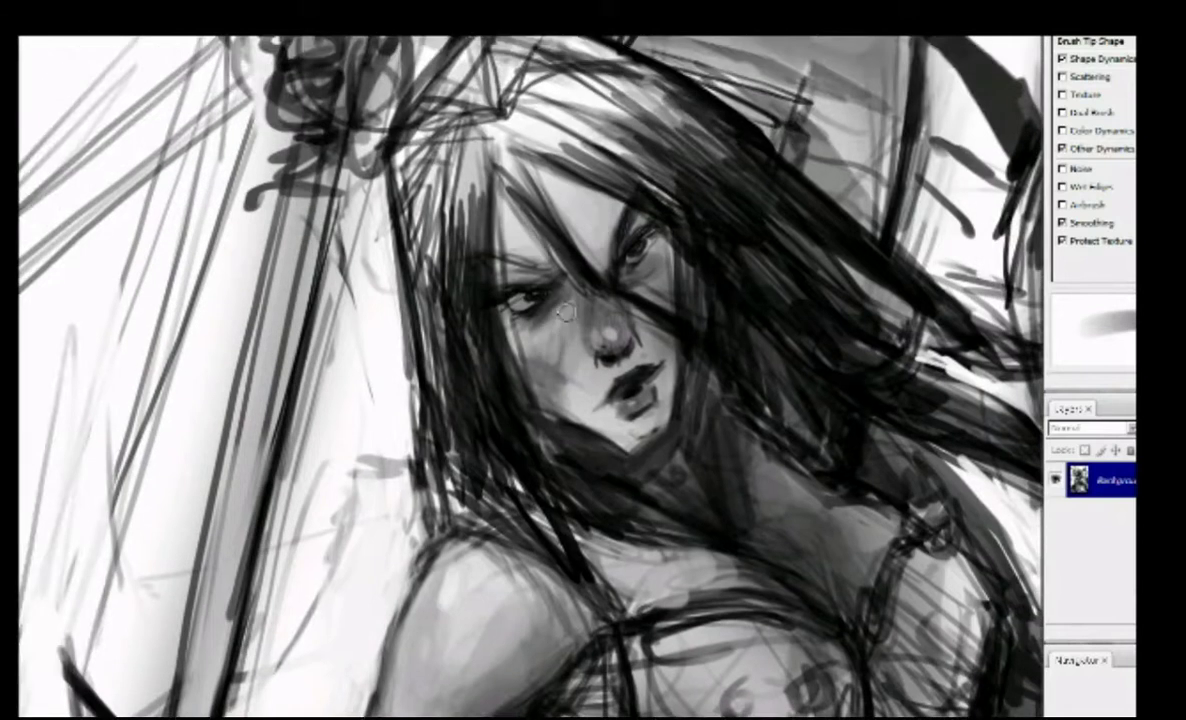
drag(565, 313, 581, 266)
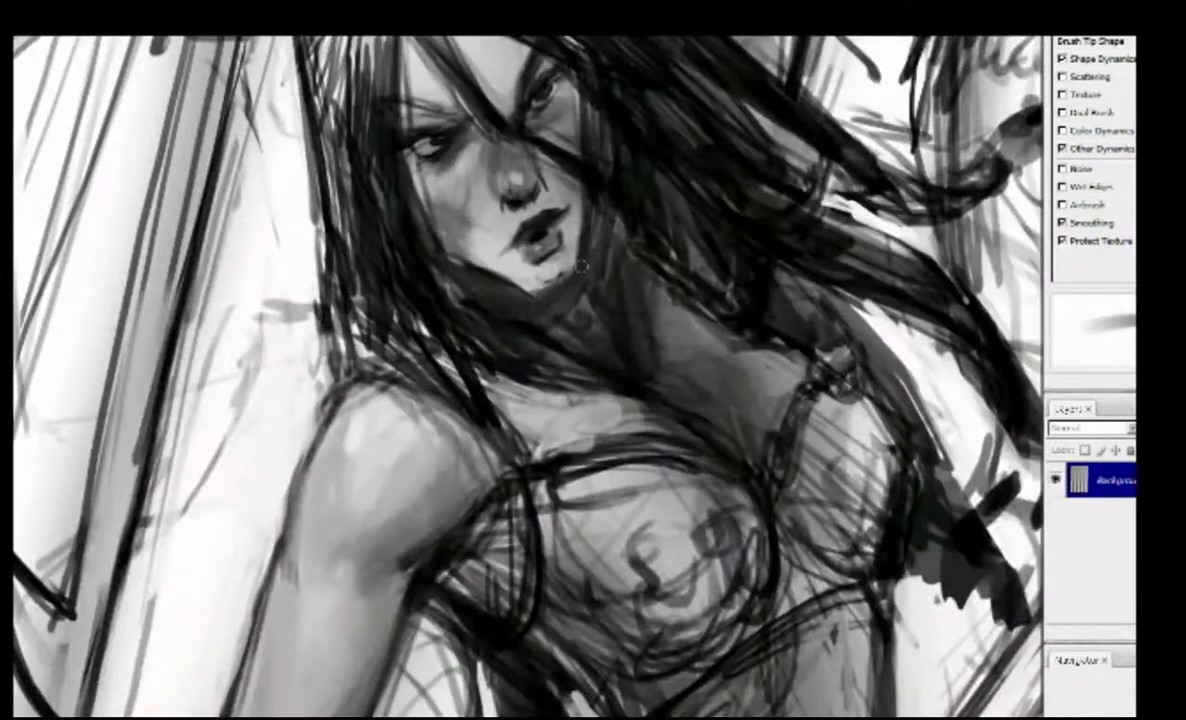
Enlarge the brush and smooth the shading on the woman's cheek, jawline and upper arm.
key(bracketright)
key(bracketright)
key(bracketright)
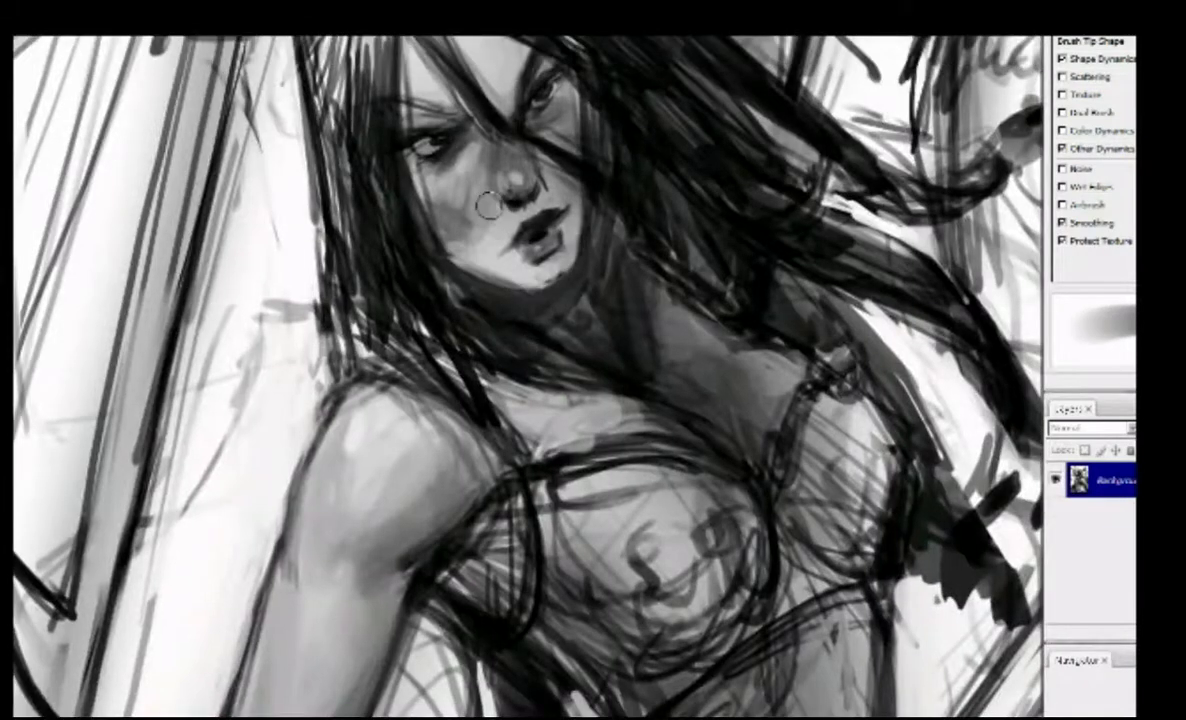
mouse_move(484, 185)
mouse_down()
mouse_move(337, 246)
mouse_move(529, 609)
mouse_move(500, 515)
mouse_up()
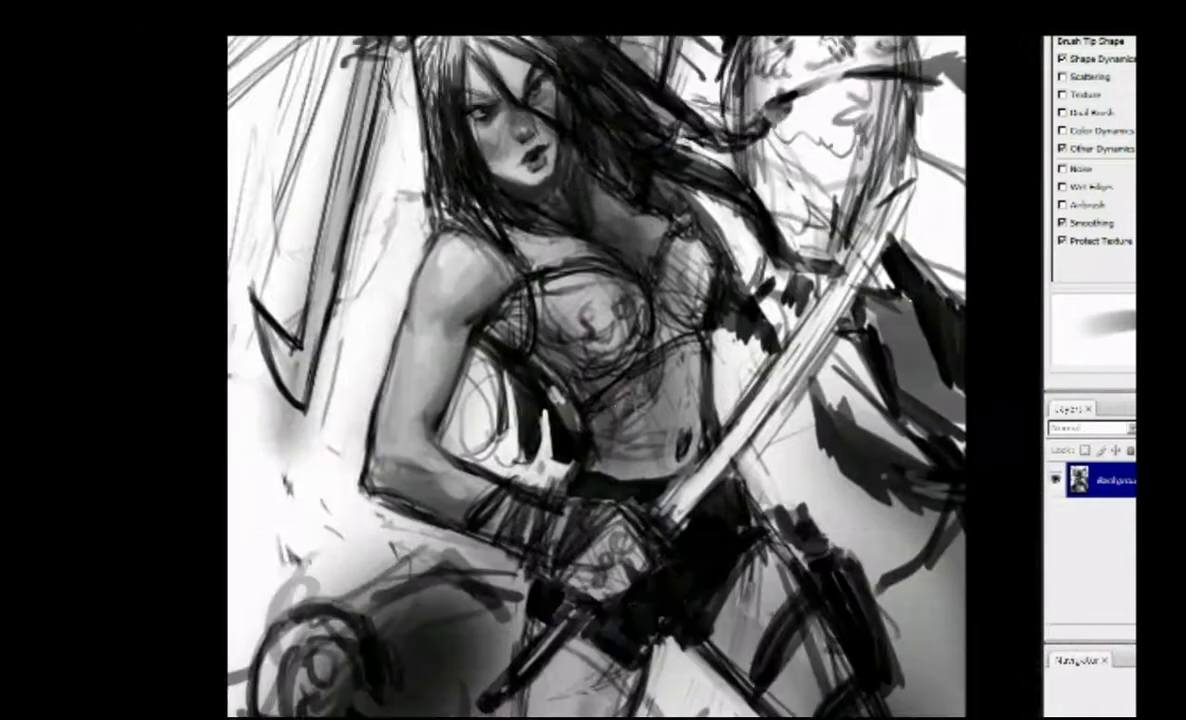
Paint gray tones over the woman's abdomen and thighs, covering the scribbled lines and repainting the navel.
drag(640, 370, 585, 436)
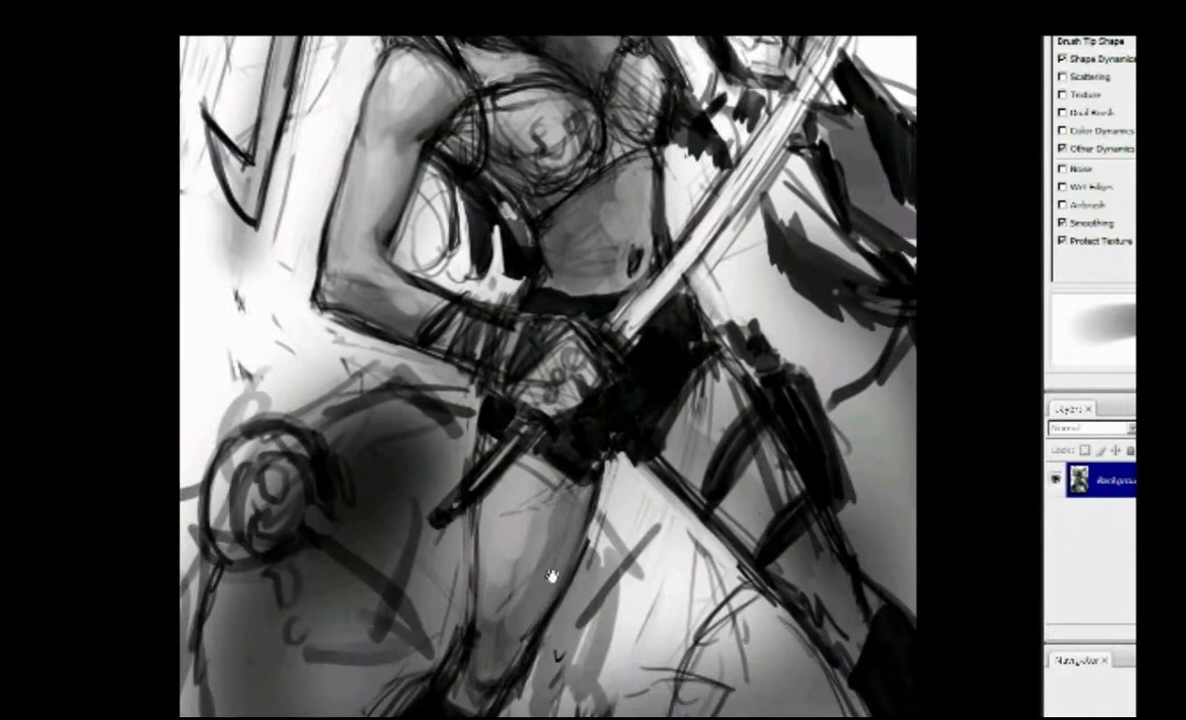
mouse_move(543, 569)
mouse_down()
mouse_move(549, 493)
mouse_move(440, 515)
mouse_move(512, 463)
mouse_move(467, 492)
mouse_up()
drag(606, 282, 620, 414)
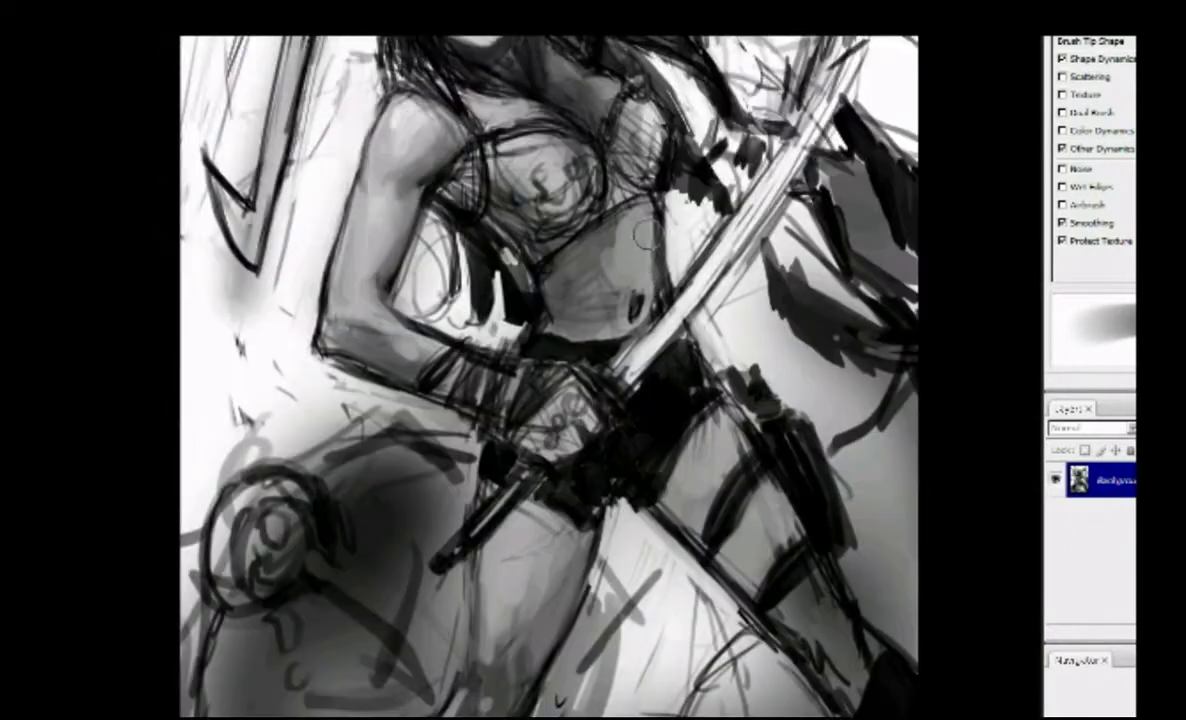
mouse_move(645, 232)
mouse_down()
mouse_move(615, 260)
mouse_move(606, 250)
mouse_up()
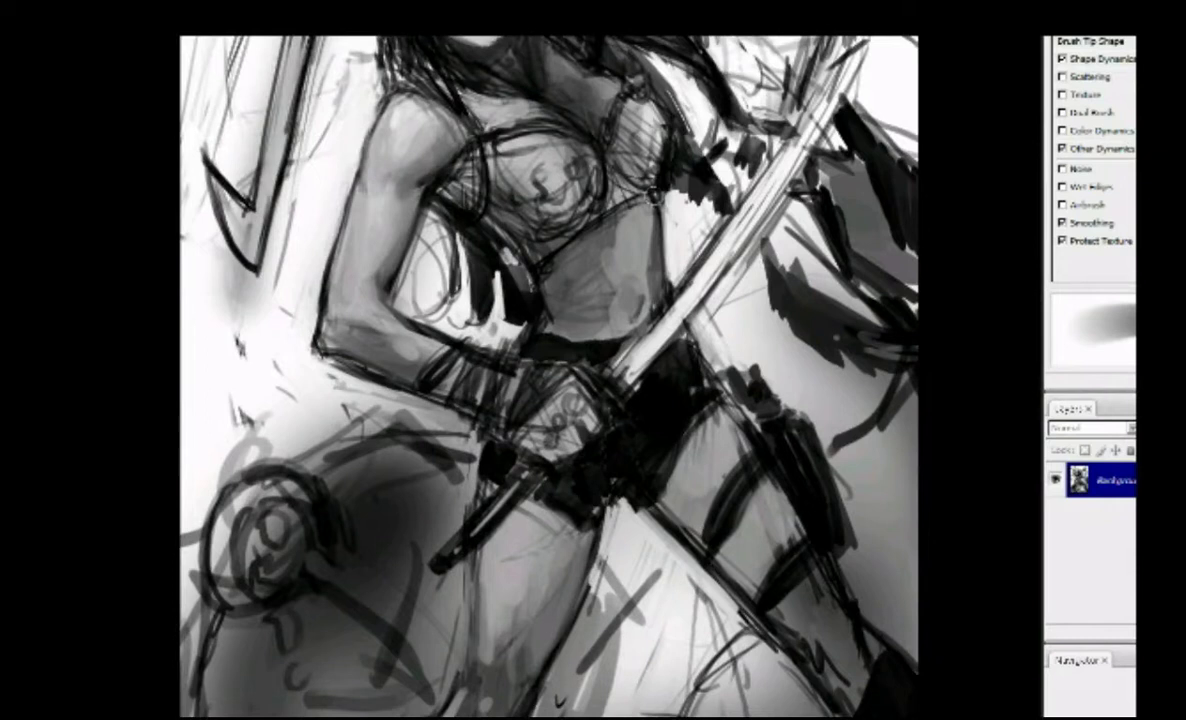
mouse_move(645, 291)
mouse_down()
mouse_move(572, 291)
mouse_move(390, 330)
mouse_up()
Shade the woman's front knee and fill the area behind the lower-left round form with dark gray.
drag(540, 622, 543, 524)
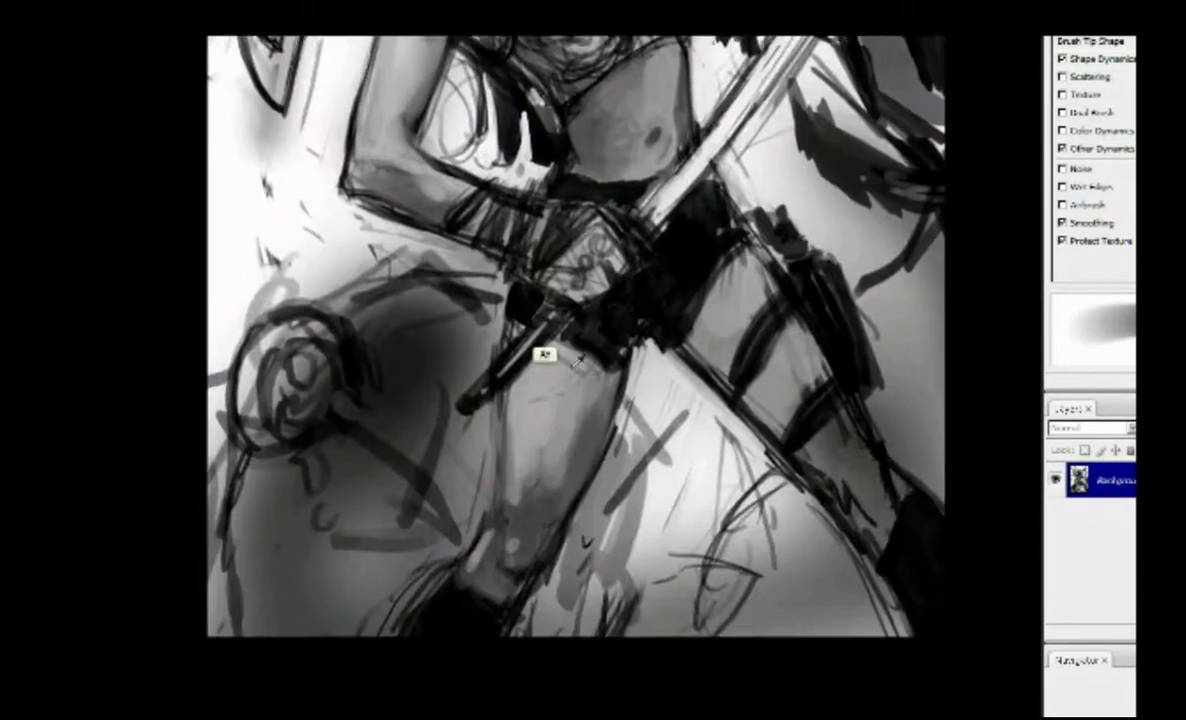
drag(500, 360, 500, 347)
mouse_move(340, 285)
mouse_down()
mouse_move(462, 295)
mouse_move(418, 498)
mouse_move(440, 520)
mouse_move(538, 548)
mouse_up()
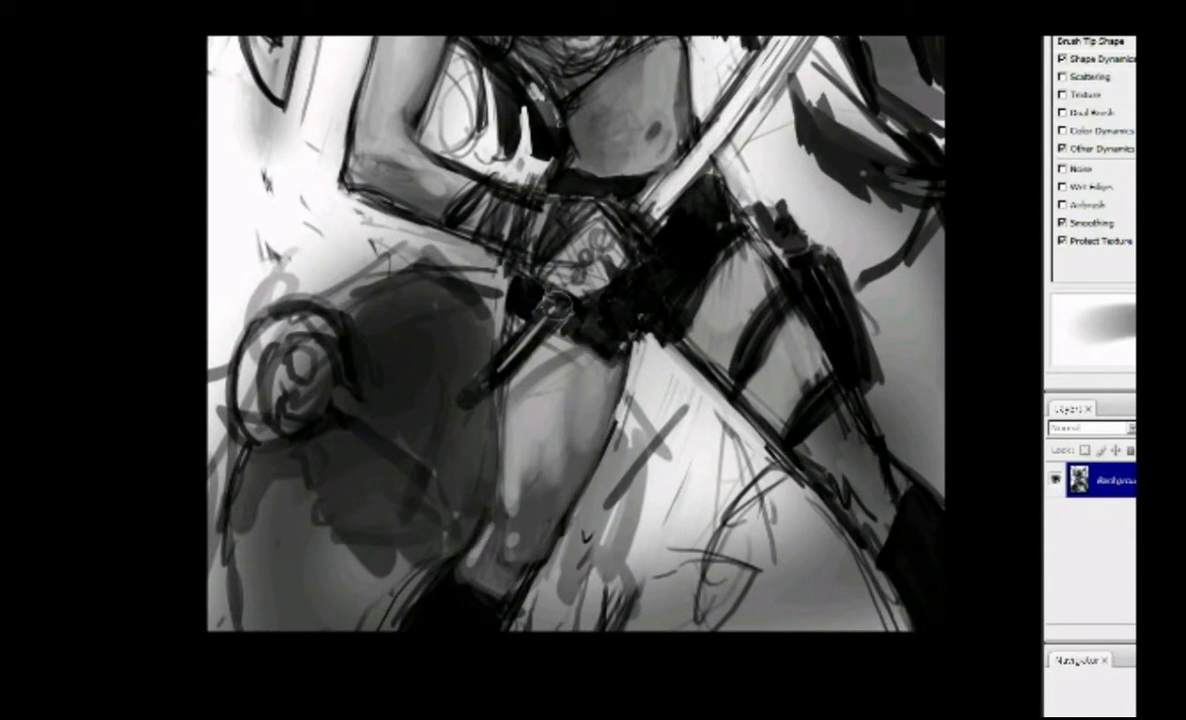
Add lighter tones along the side of the abdomen and smooth the shading on the upper arm.
scroll(600, 420, up, 5)
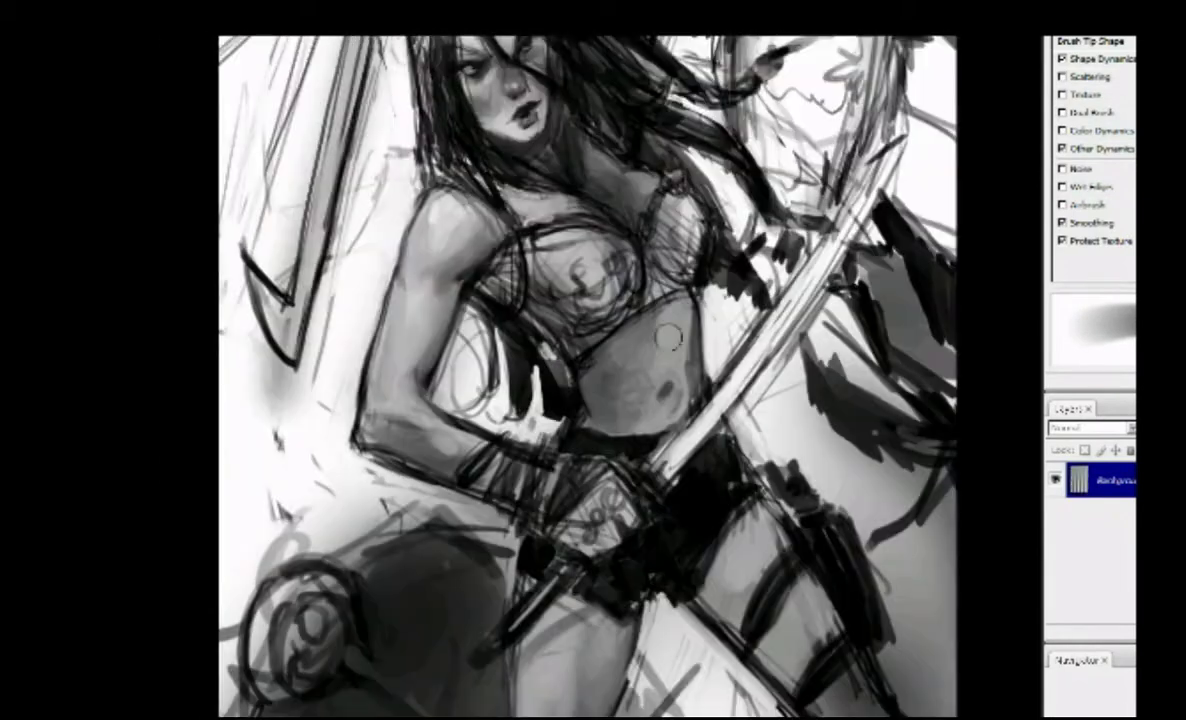
scroll(649, 374, down, 3)
scroll(543, 355, up, 4)
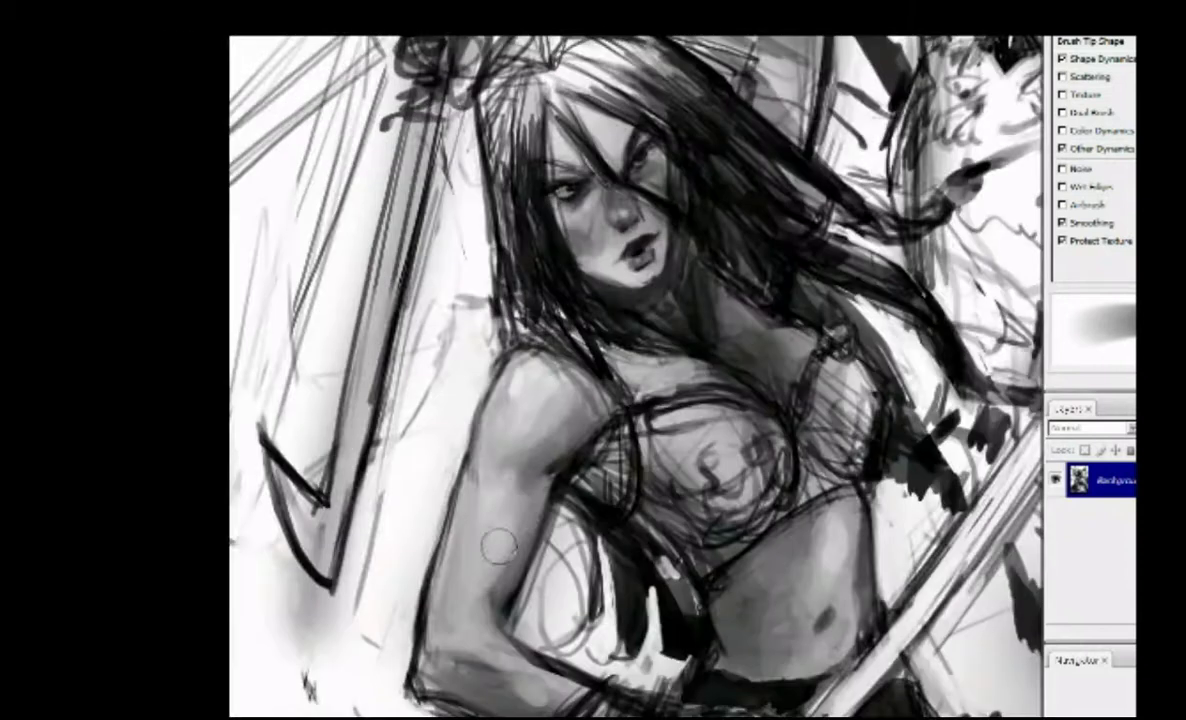
scroll(471, 553, down, 2)
scroll(471, 445, up, 3)
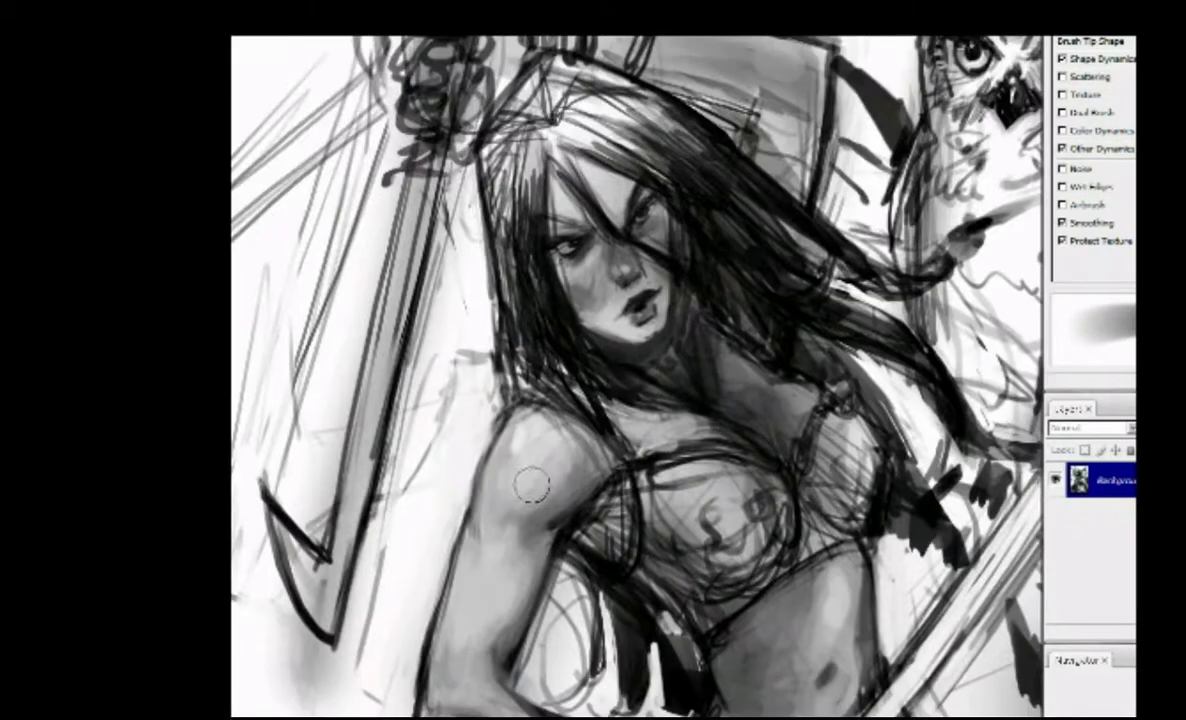
Blend light and dark tones over the shoulder, elbow and forearm of the bent arm and clean its inner edge.
scroll(544, 355, down, 2)
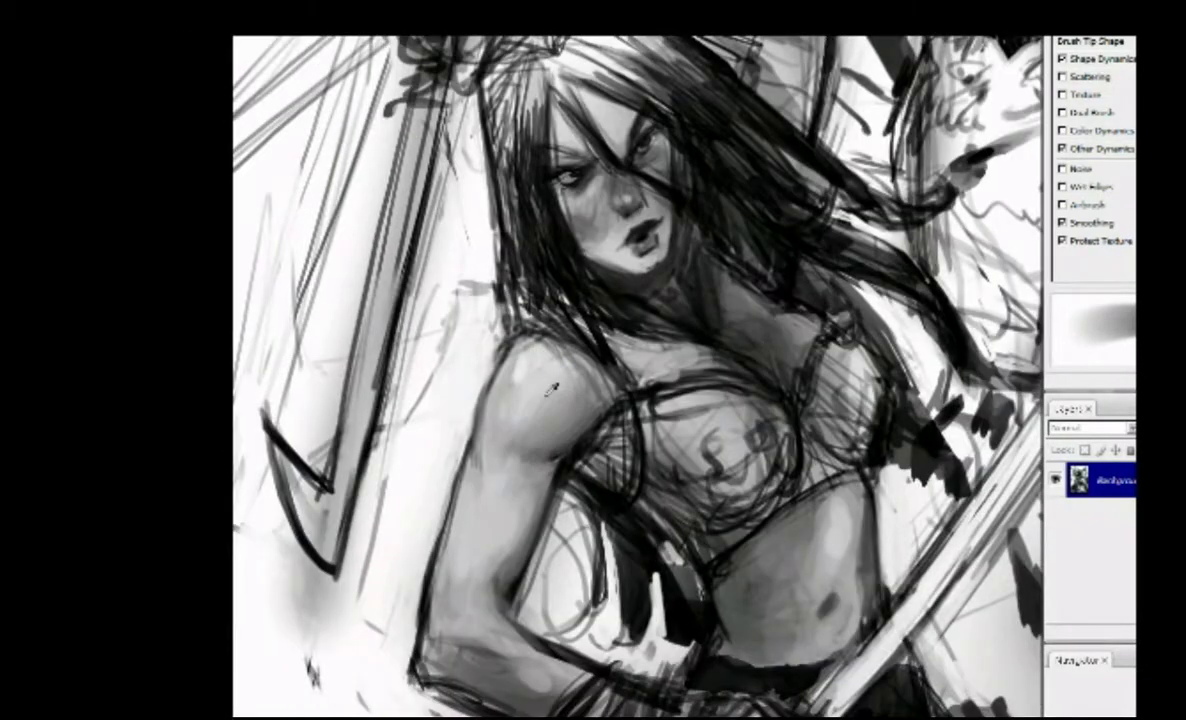
scroll(543, 355, down, 1)
scroll(466, 443, down, 2)
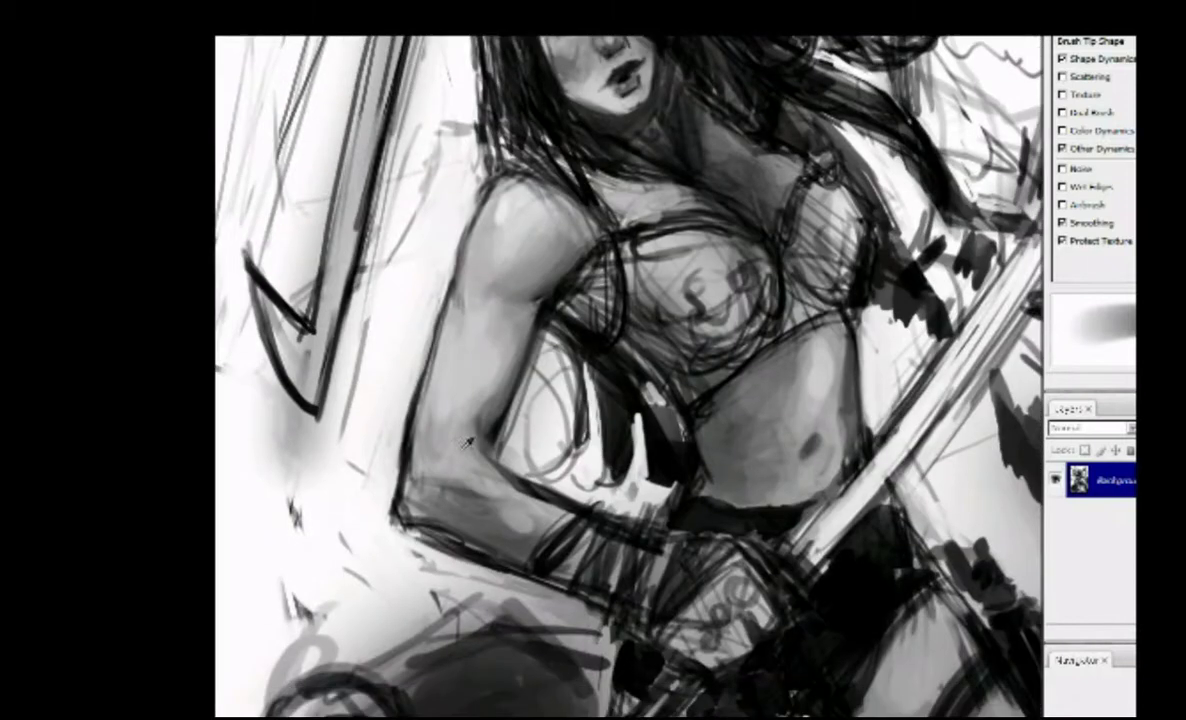
scroll(543, 344, down, 1)
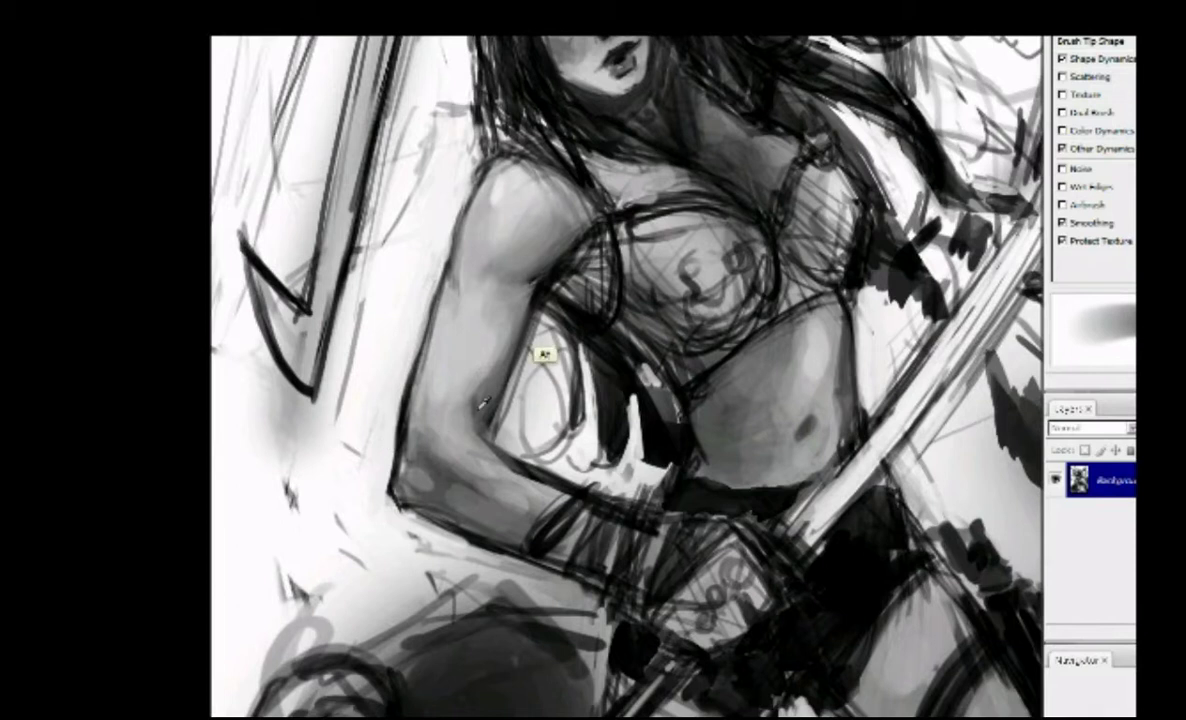
scroll(484, 362, up, 2)
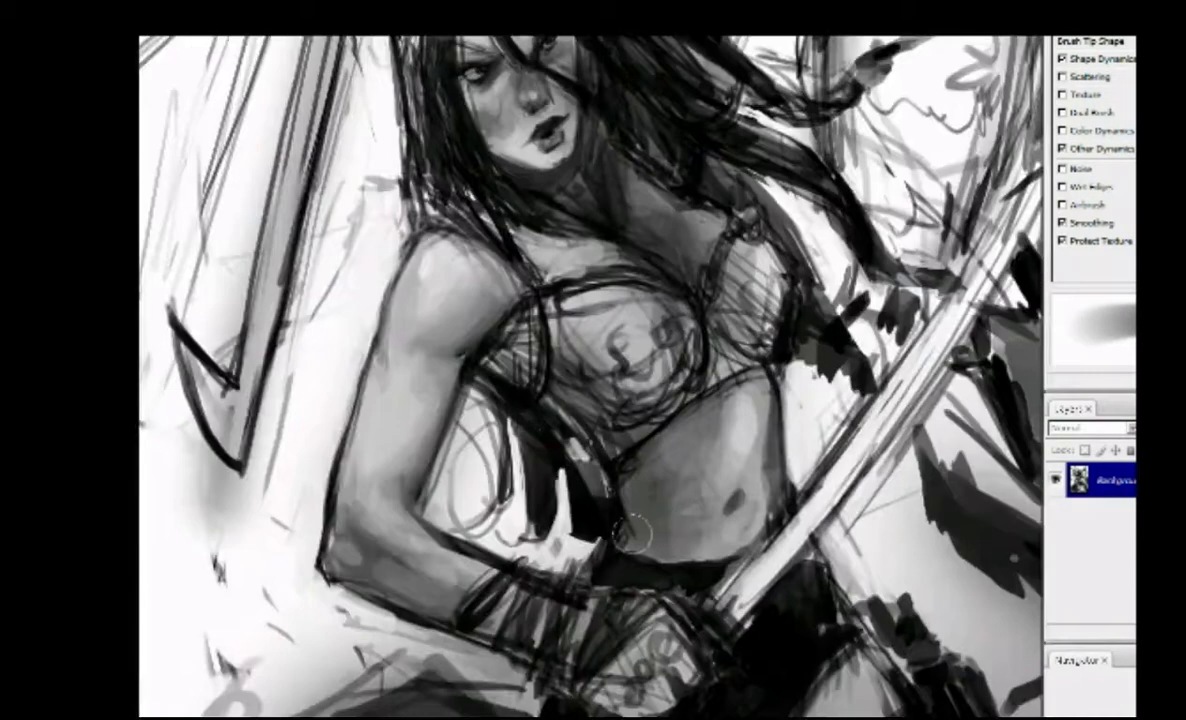
key(ctrl+plus)
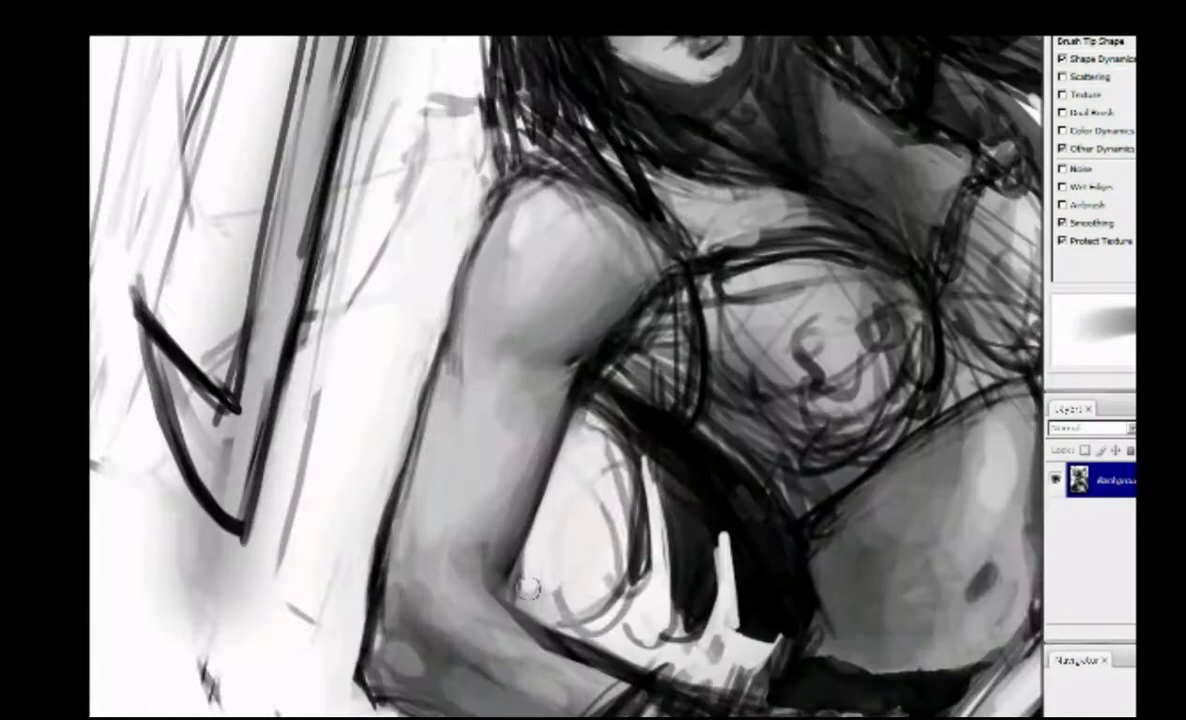
key(ctrl+plus)
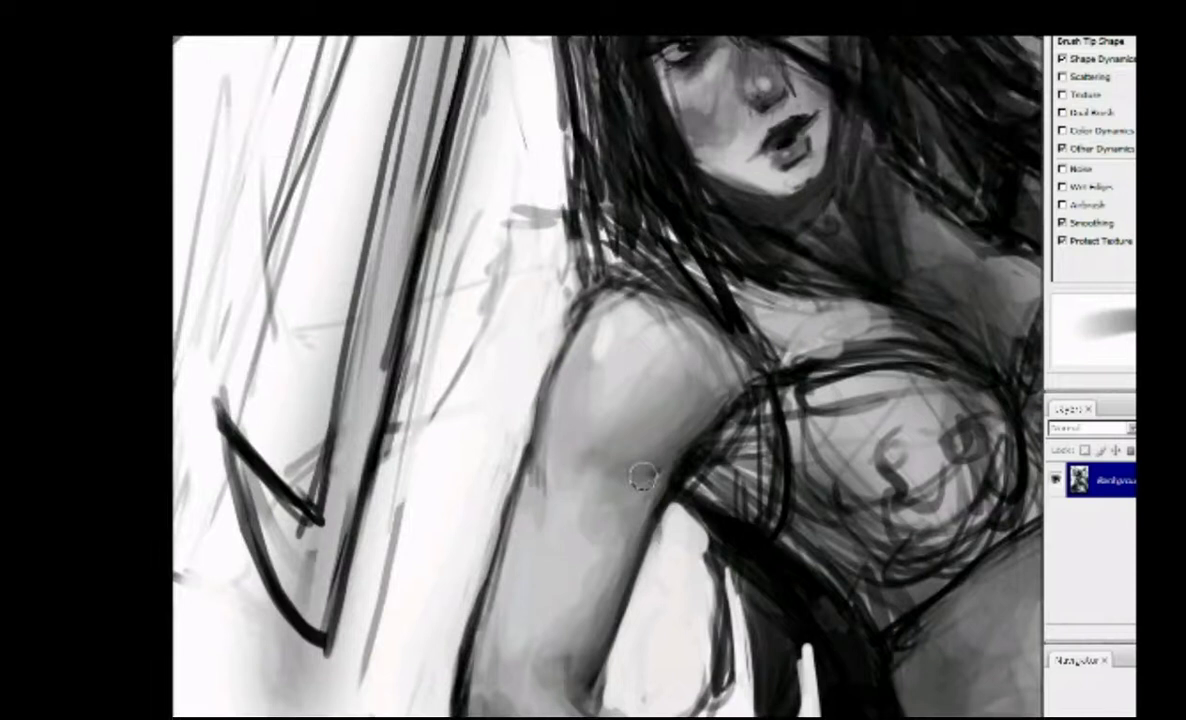
Pick a soft airbrush and shade the owl's body and the upper blade of the lower sword with gray.
scroll(641, 478, down, 3)
scroll(641, 478, right, 5)
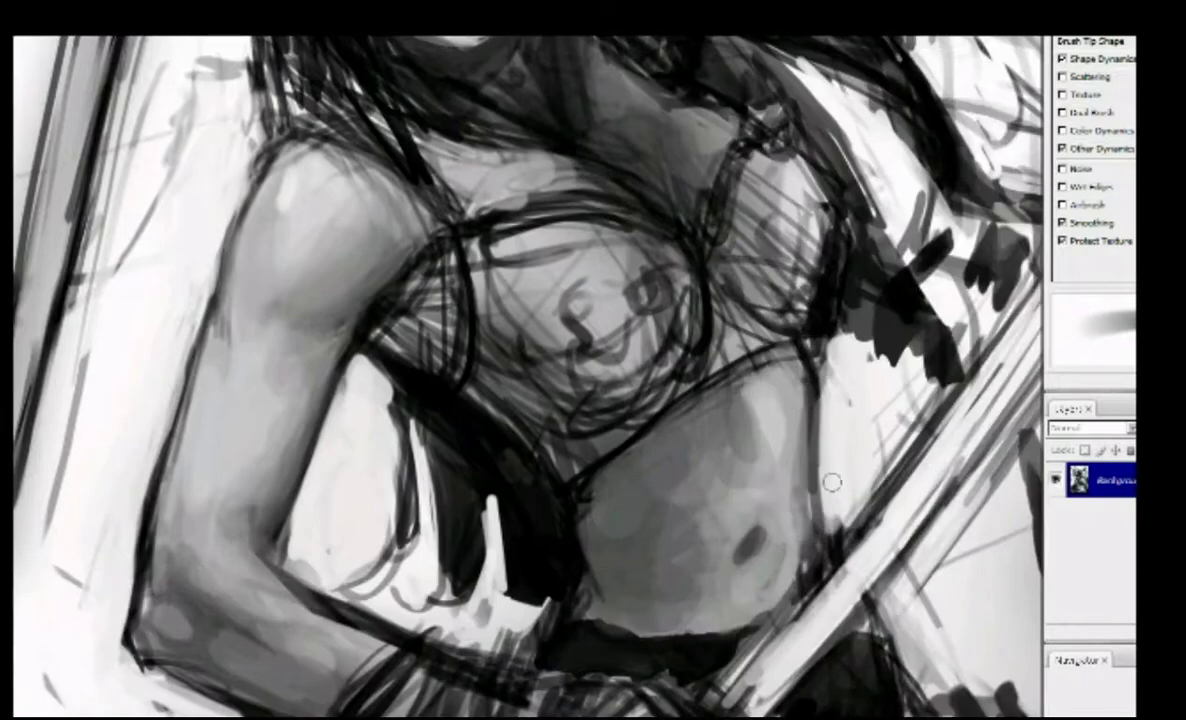
key(ctrl+minus)
drag(655, 570, 662, 585)
key(ctrl+minus)
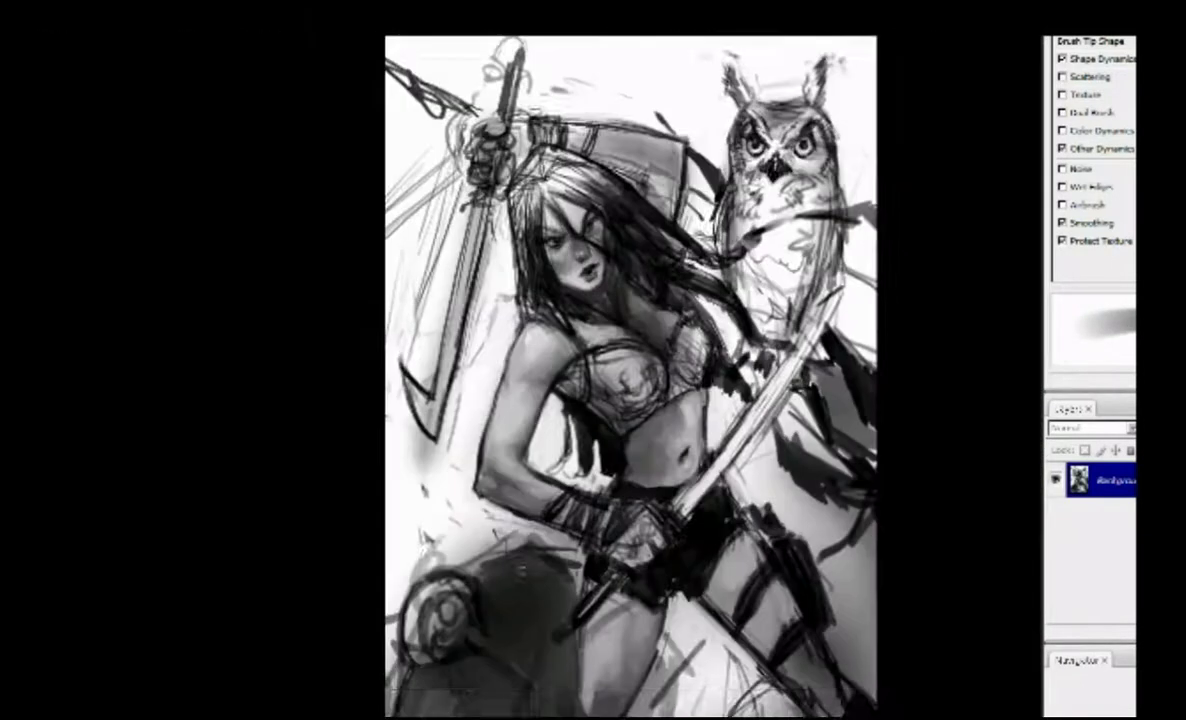
mouse_move(817, 405)
mouse_down()
mouse_move(831, 377)
mouse_move(787, 385)
mouse_move(817, 395)
mouse_move(812, 481)
mouse_up()
right_click(812, 481)
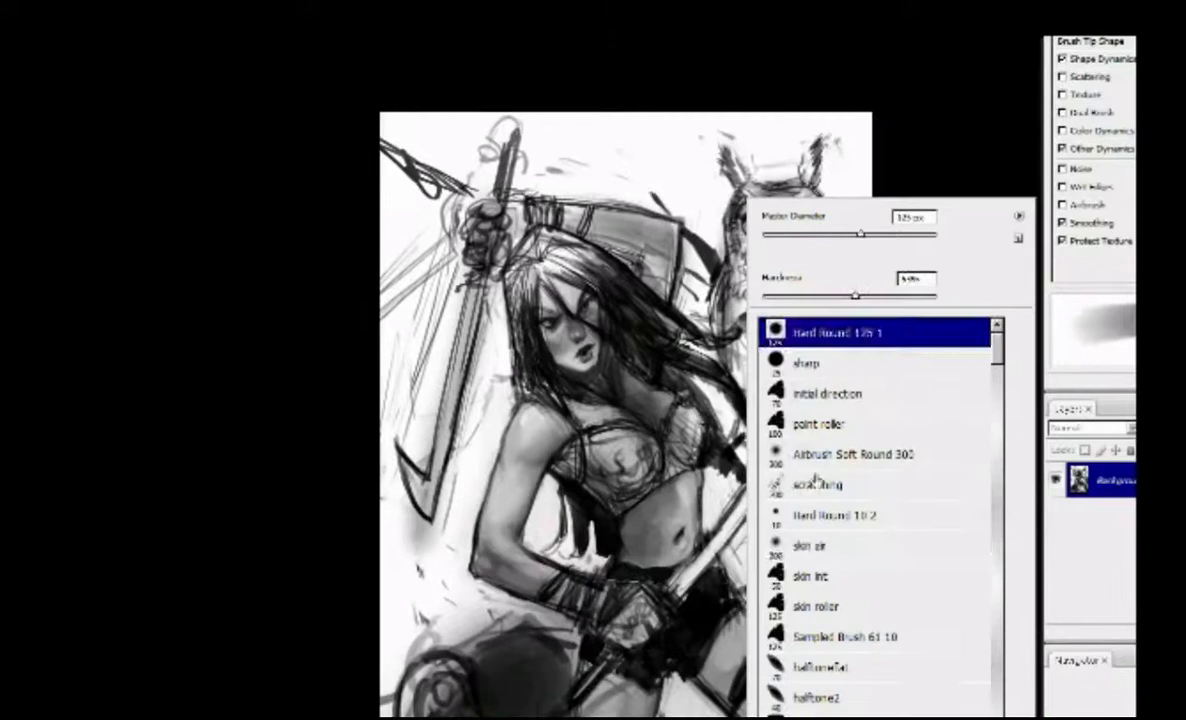
double_click(800, 520)
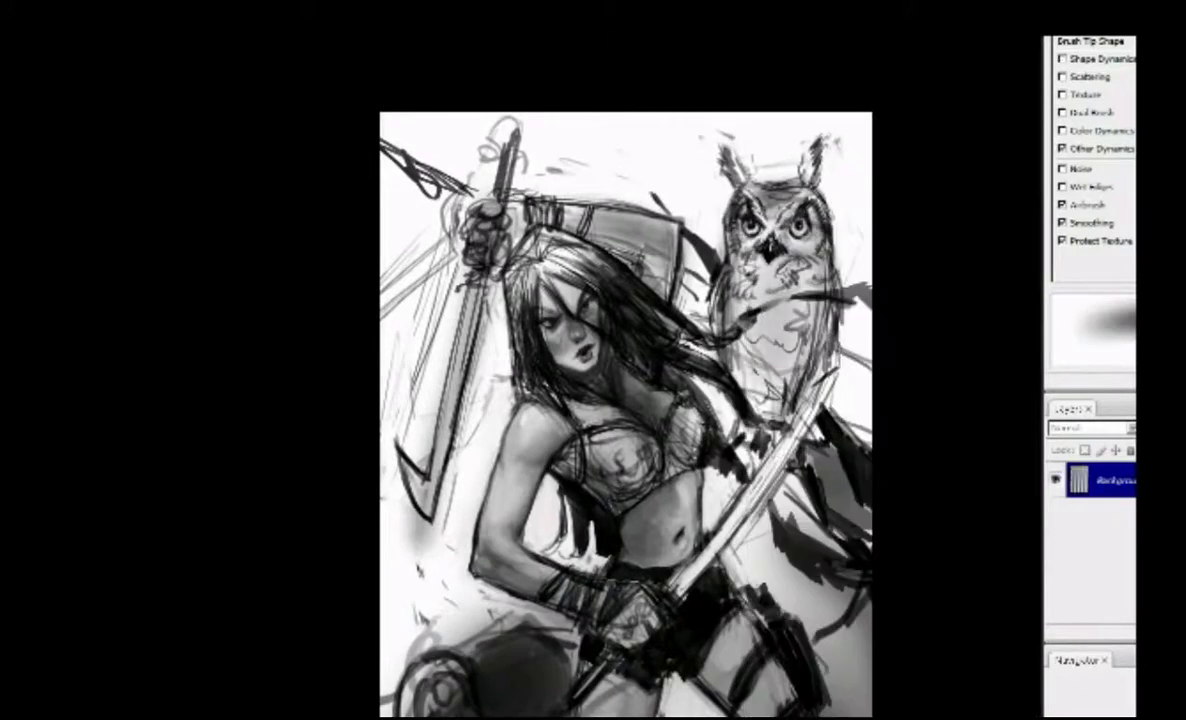
drag(840, 380, 712, 510)
drag(770, 338, 706, 455)
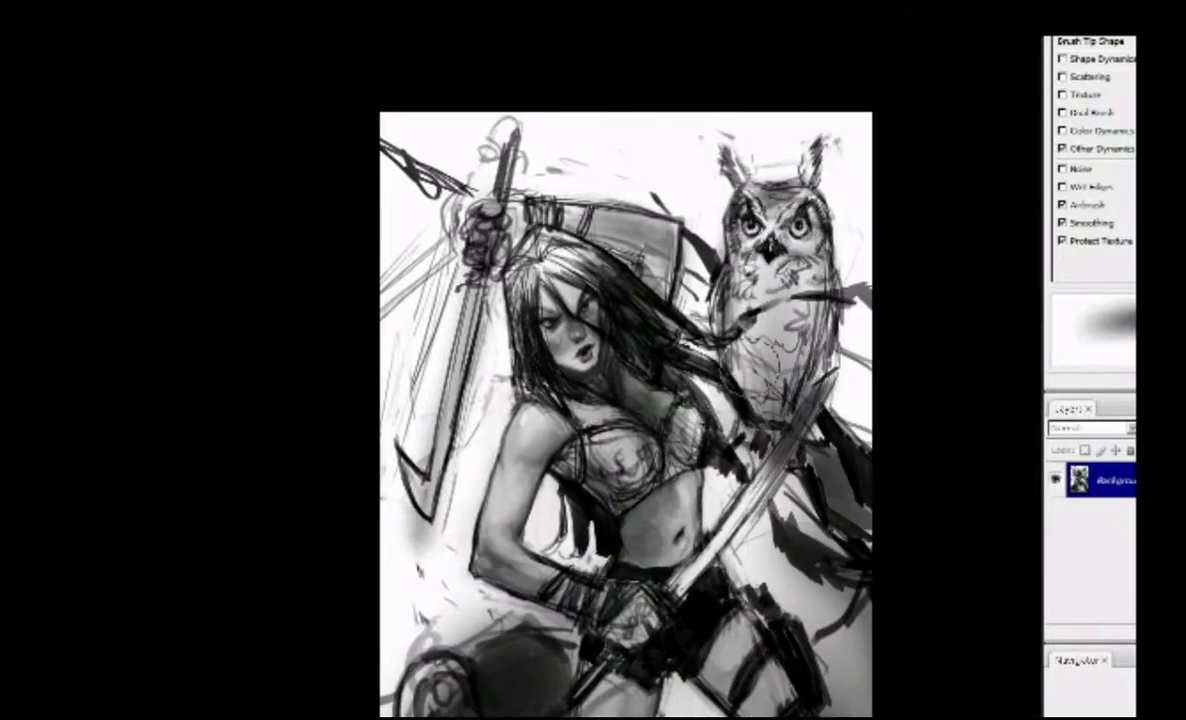
drag(780, 262, 668, 386)
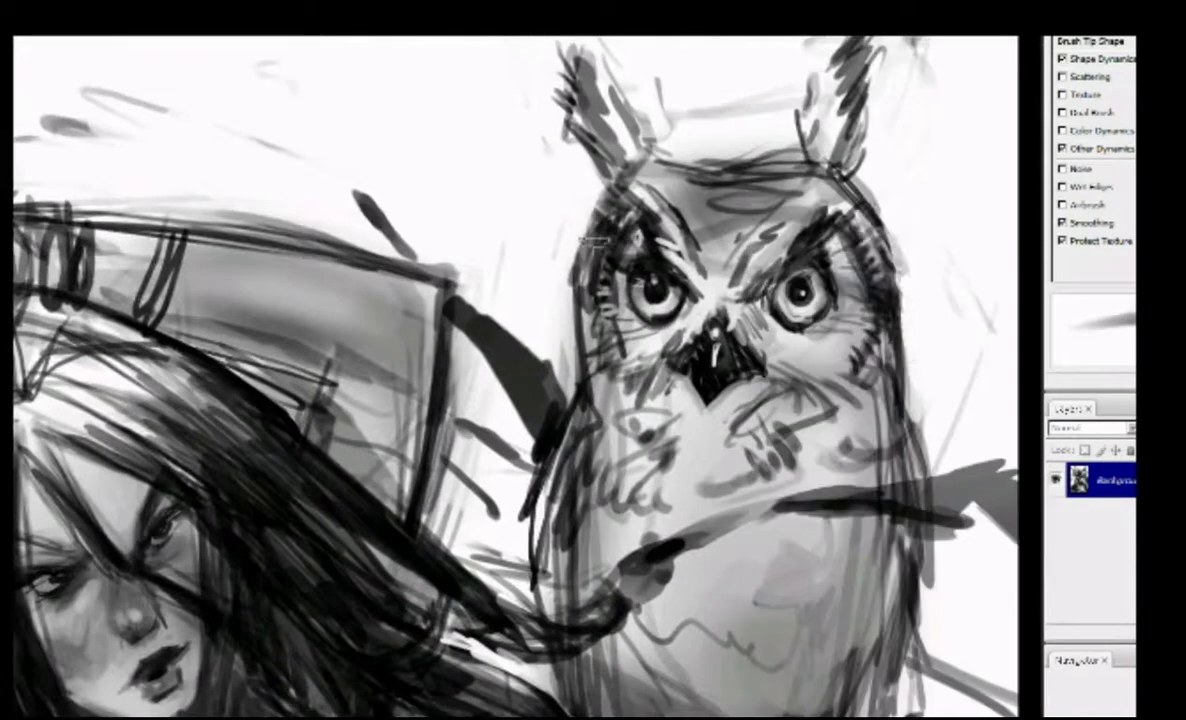
Paint spiky dark feather strokes along both sides of the owl's head and around its brows.
drag(545, 225, 560, 280)
drag(600, 240, 622, 230)
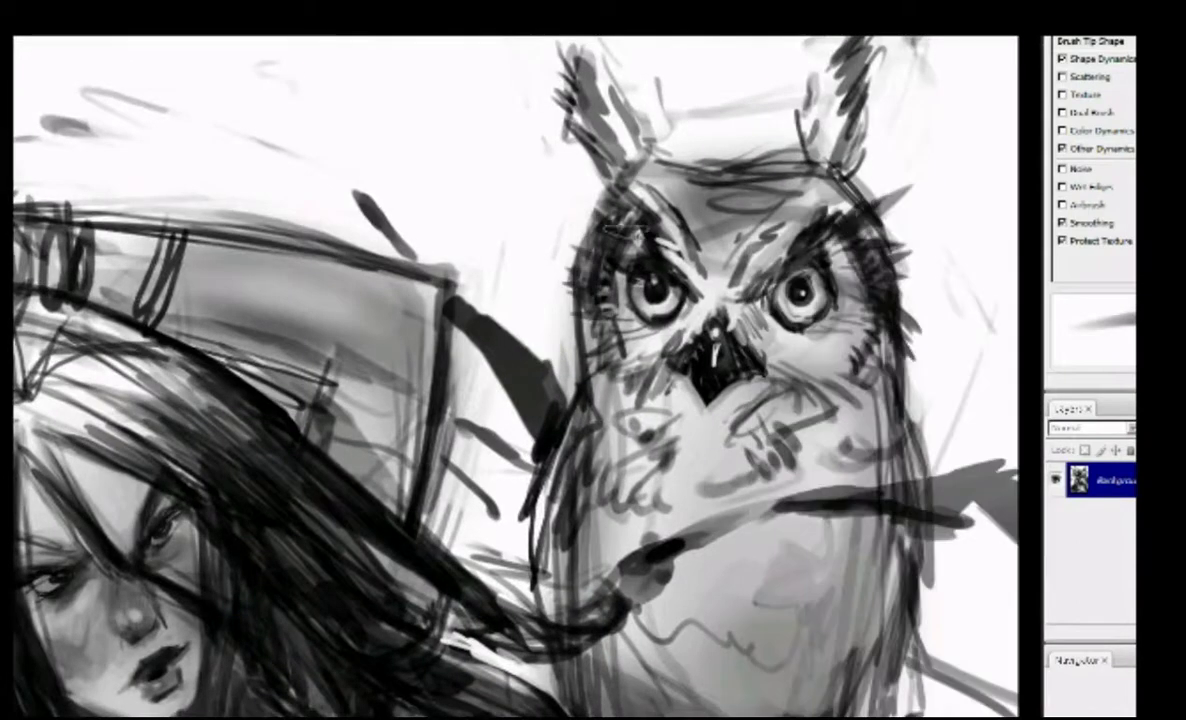
drag(536, 256, 588, 203)
drag(958, 165, 848, 318)
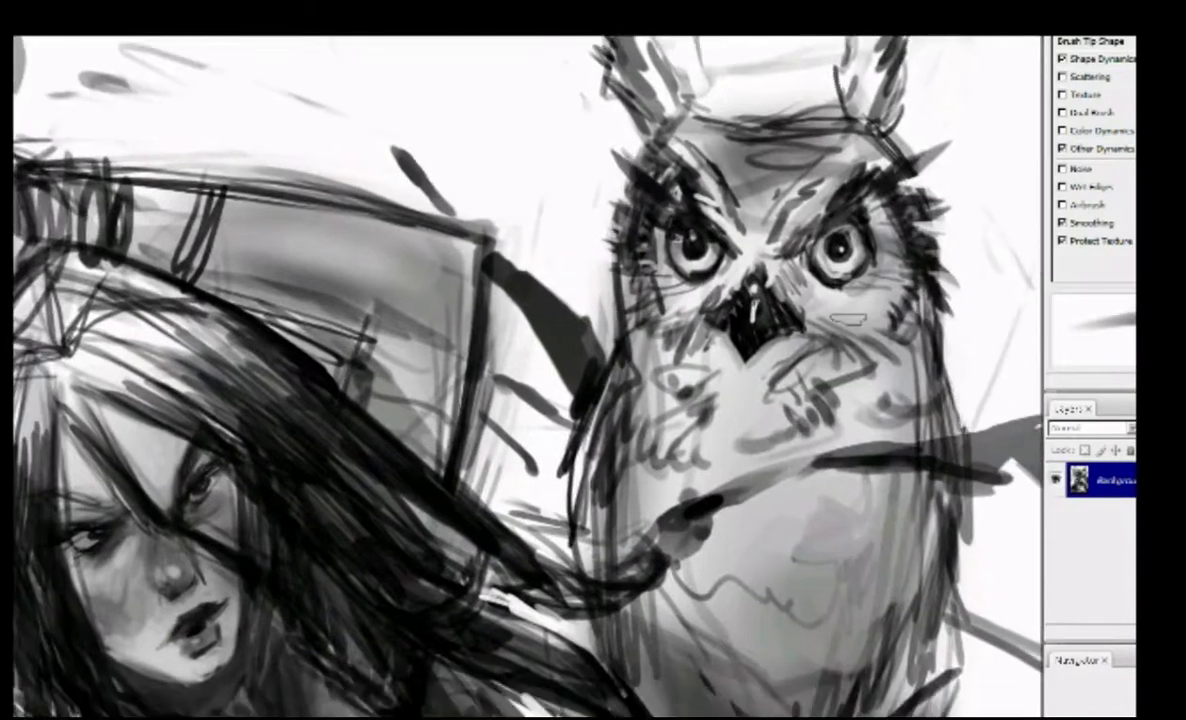
Paint feather texture on the owl's cheeks and upper chest below the beak, using short dark and light strokes.
drag(740, 360, 830, 410)
drag(800, 340, 860, 380)
mouse_move(830, 320)
mouse_down()
mouse_move(735, 375)
mouse_move(630, 290)
mouse_up()
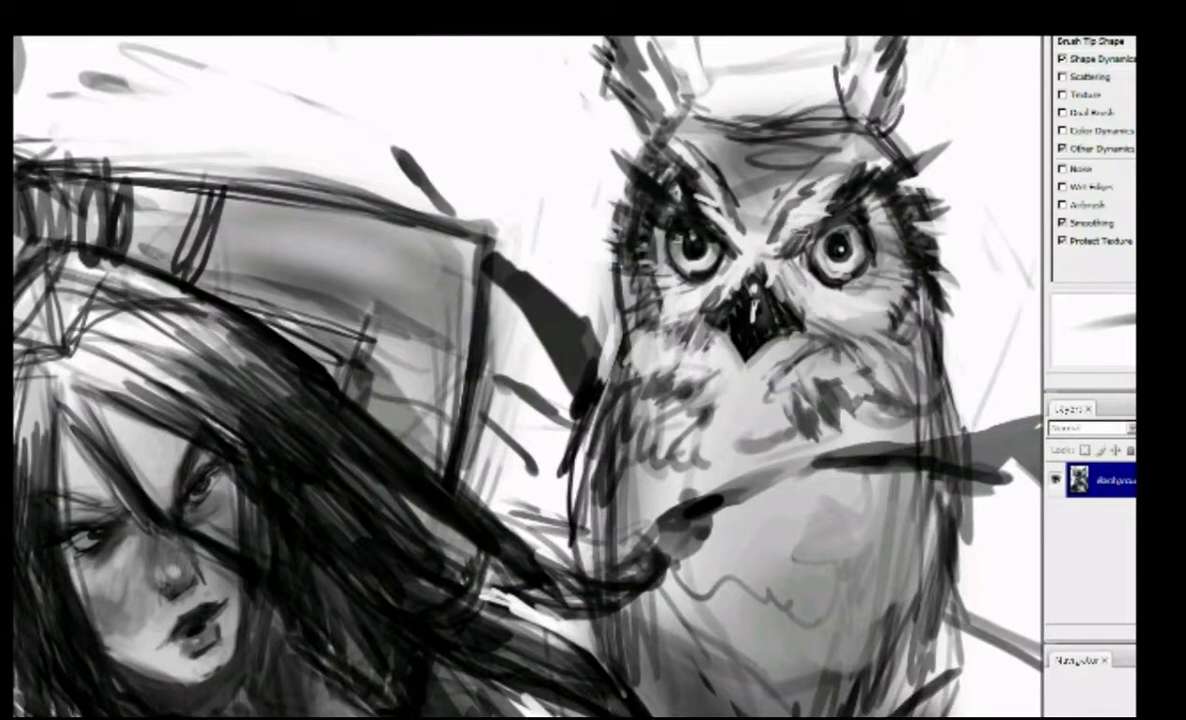
scroll(600, 380, down, 3)
scroll(560, 400, up, 3)
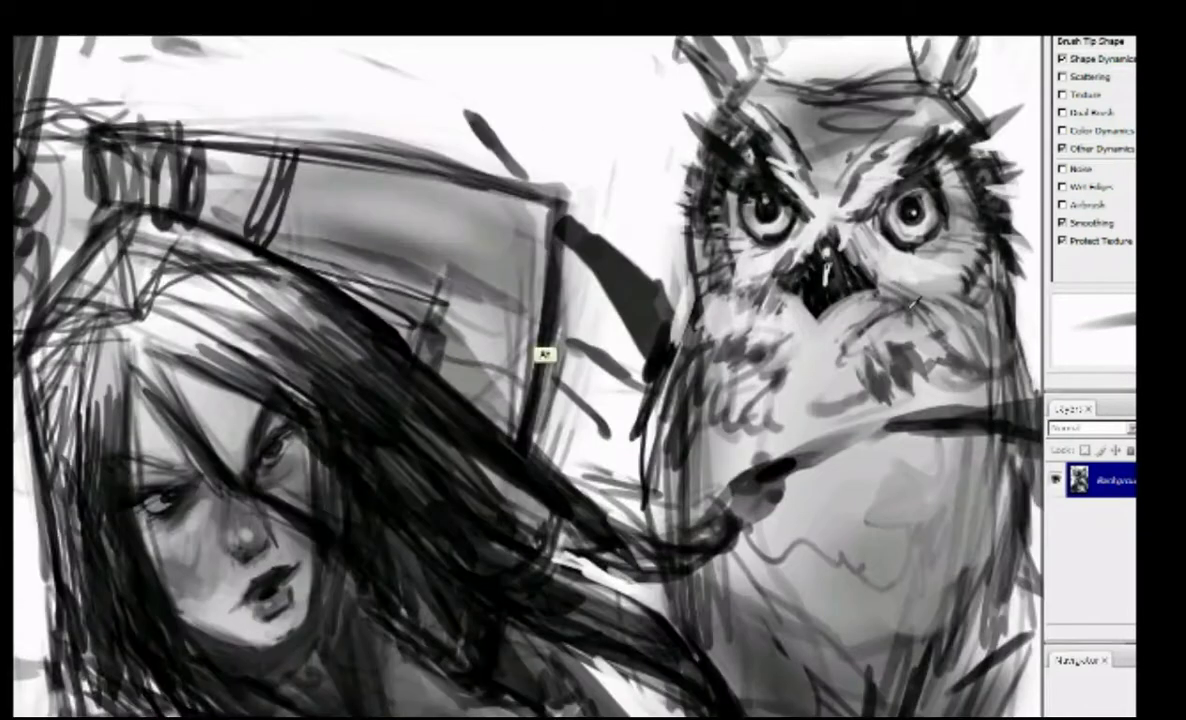
Block mid-gray patches into the owl's chest and belly and darken the wing edge nearest the woman.
drag(710, 325, 825, 300)
mouse_move(800, 420)
mouse_down()
mouse_move(770, 400)
mouse_move(720, 215)
mouse_move(830, 228)
mouse_up()
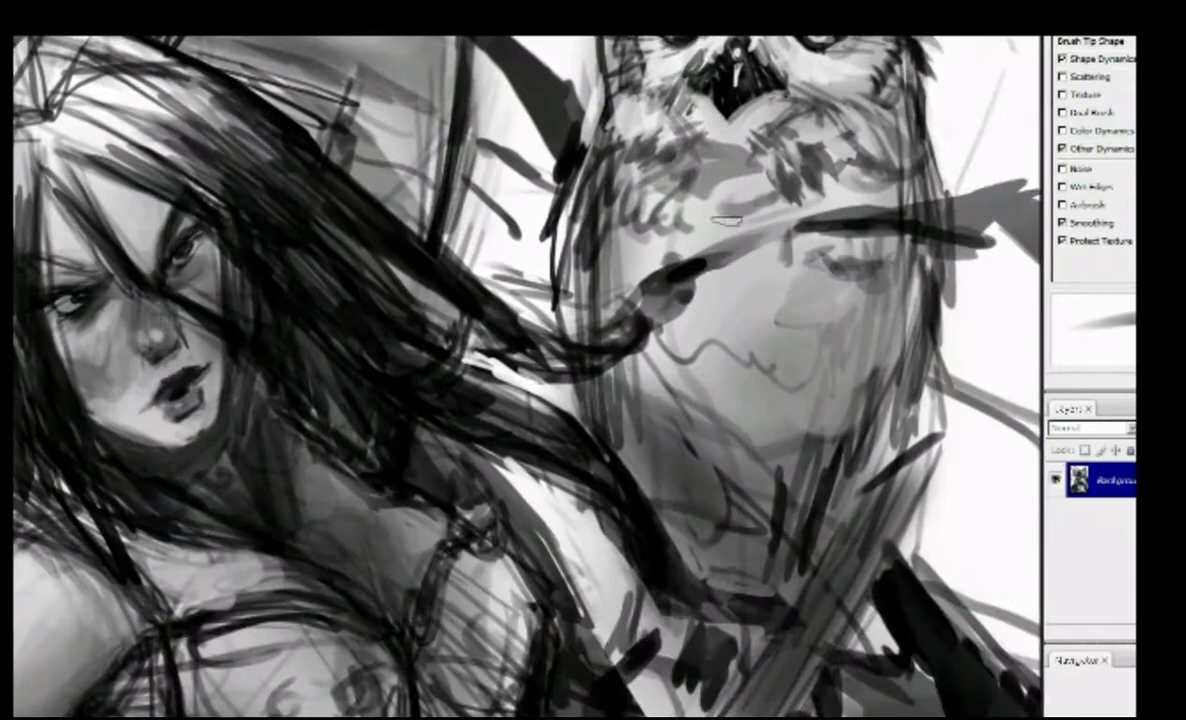
drag(727, 220, 637, 216)
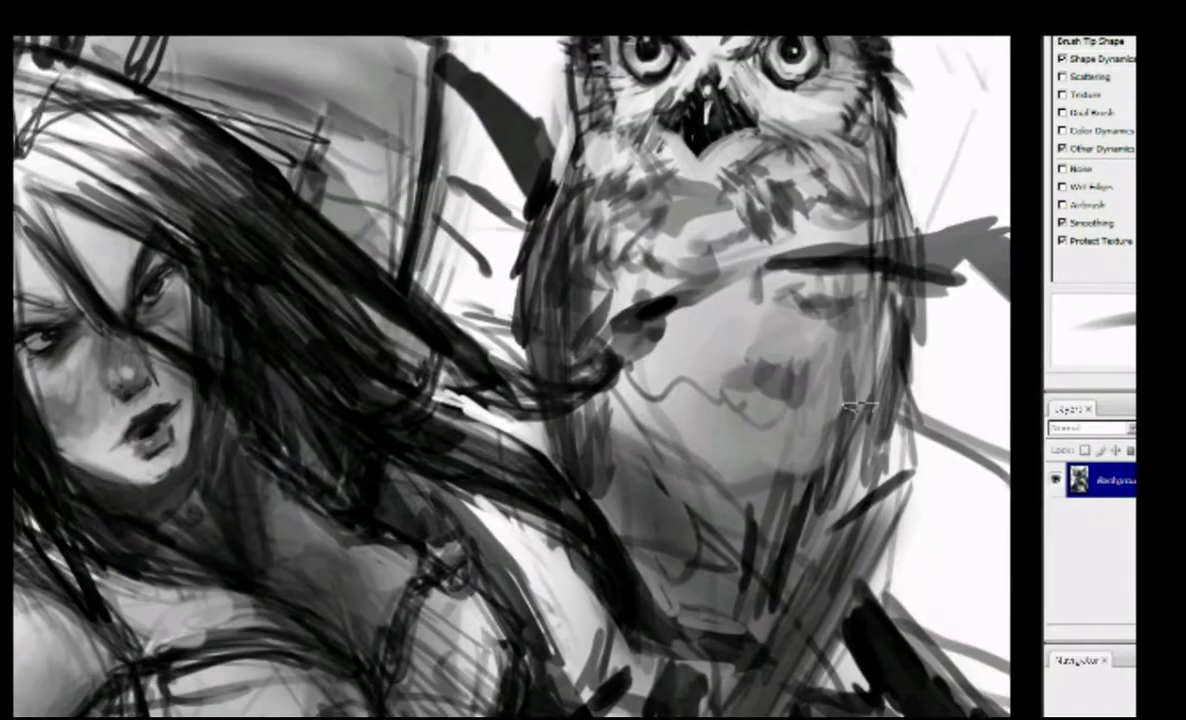
Switch to a soft round brush and blend light and dark tones over the woman's abdomen, reshaping the navel.
mouse_move(772, 572)
mouse_down()
mouse_move(688, 512)
mouse_move(598, 583)
mouse_move(545, 657)
mouse_move(625, 700)
mouse_move(624, 572)
mouse_move(689, 427)
mouse_up()
right_click(590, 200)
double_click(593, 510)
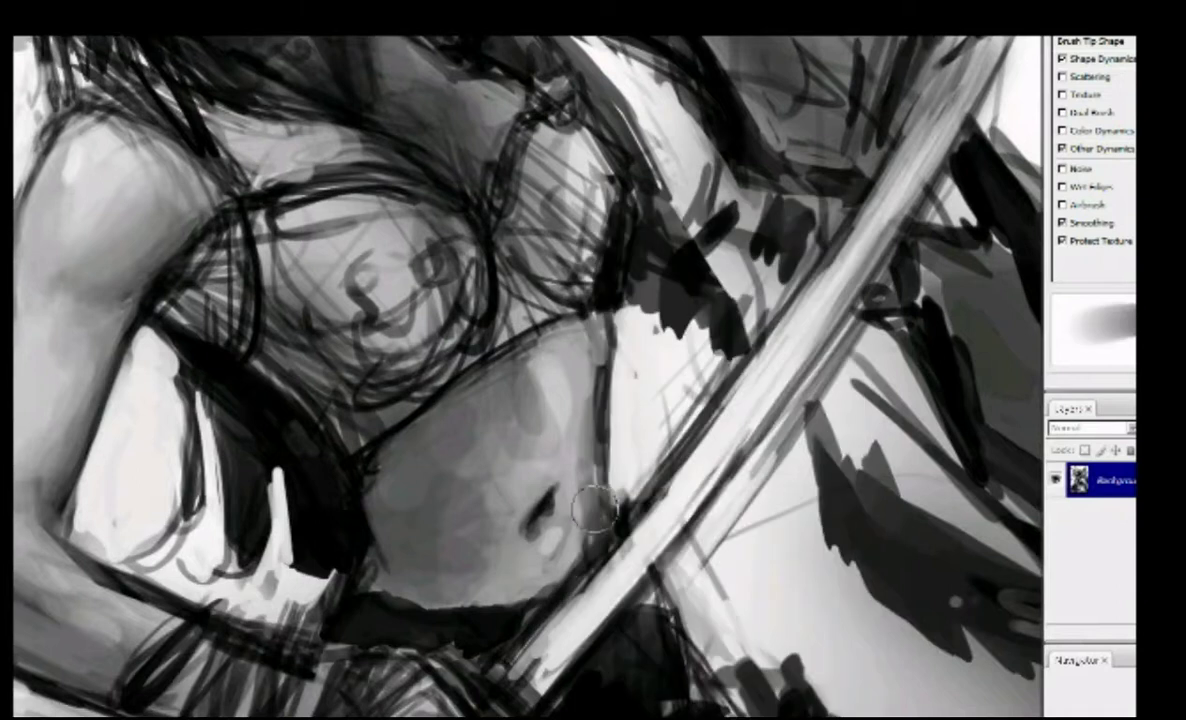
mouse_move(593, 510)
mouse_down()
mouse_move(543, 559)
mouse_move(528, 518)
mouse_move(545, 375)
mouse_move(483, 460)
mouse_up()
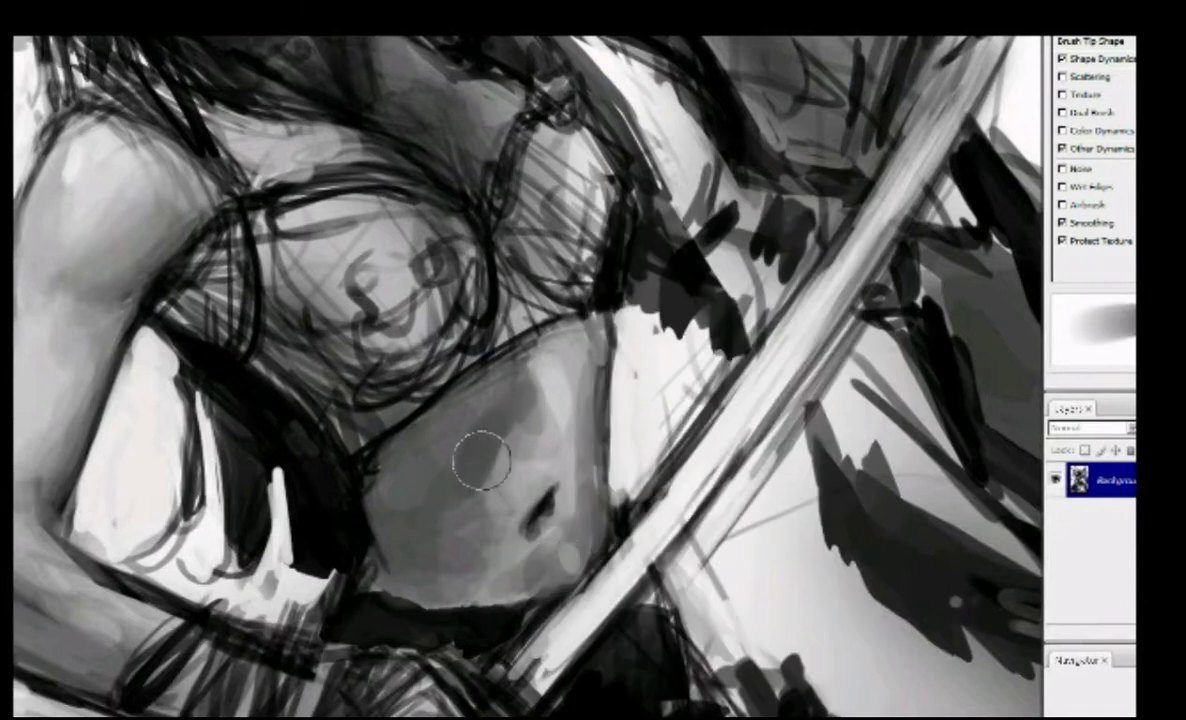
Fill the ground area between the woman's legs with dark gray, covering most of the sketch lines.
key(ctrl+0)
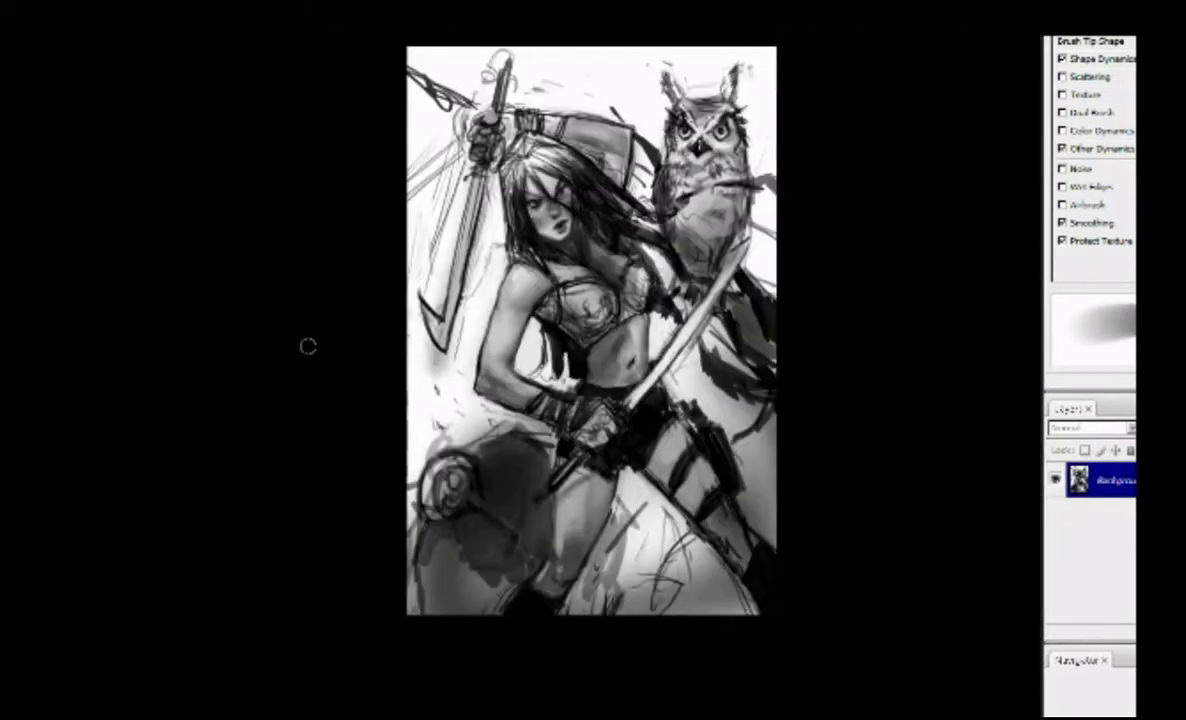
key(ctrl+plus)
key(ctrl+plus)
mouse_move(480, 380)
mouse_down()
mouse_move(430, 500)
mouse_move(476, 538)
mouse_move(476, 569)
mouse_move(720, 577)
mouse_move(620, 470)
mouse_move(533, 572)
mouse_move(286, 543)
mouse_move(304, 492)
mouse_move(238, 312)
mouse_move(447, 298)
mouse_move(278, 298)
mouse_up()
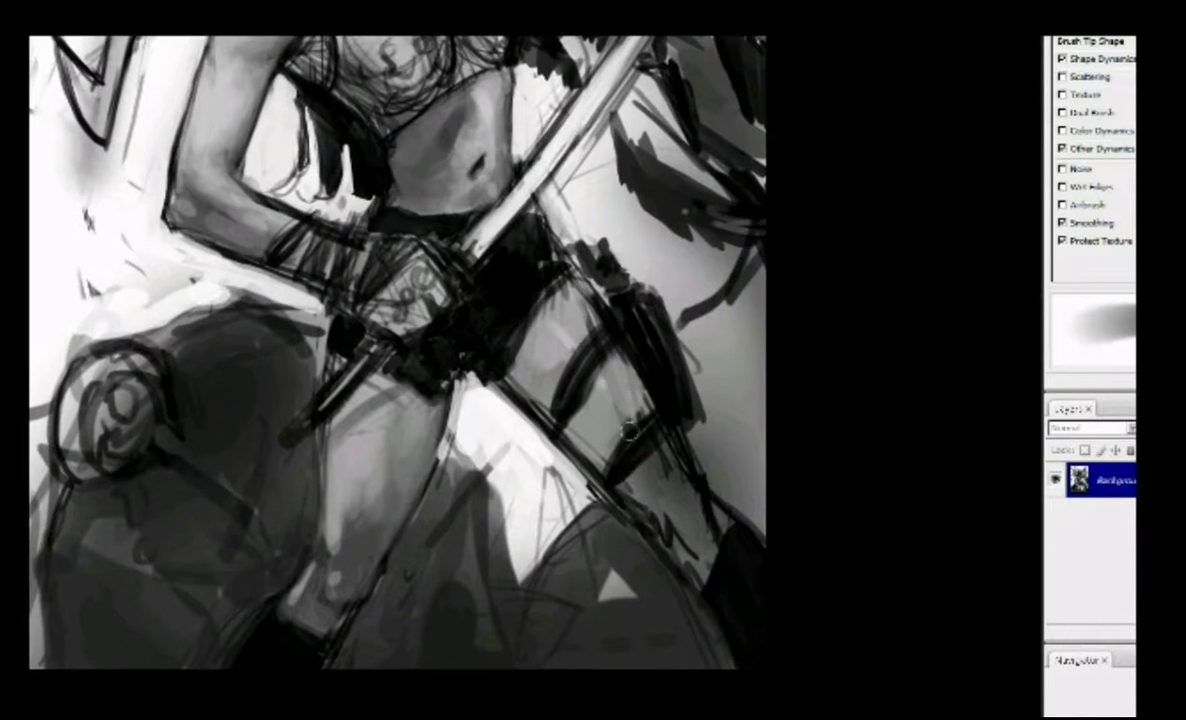
Add light vertical streaks to the woman's thighs and blend the dark tones around the lower leg.
drag(350, 380, 330, 465)
drag(233, 97, 296, 357)
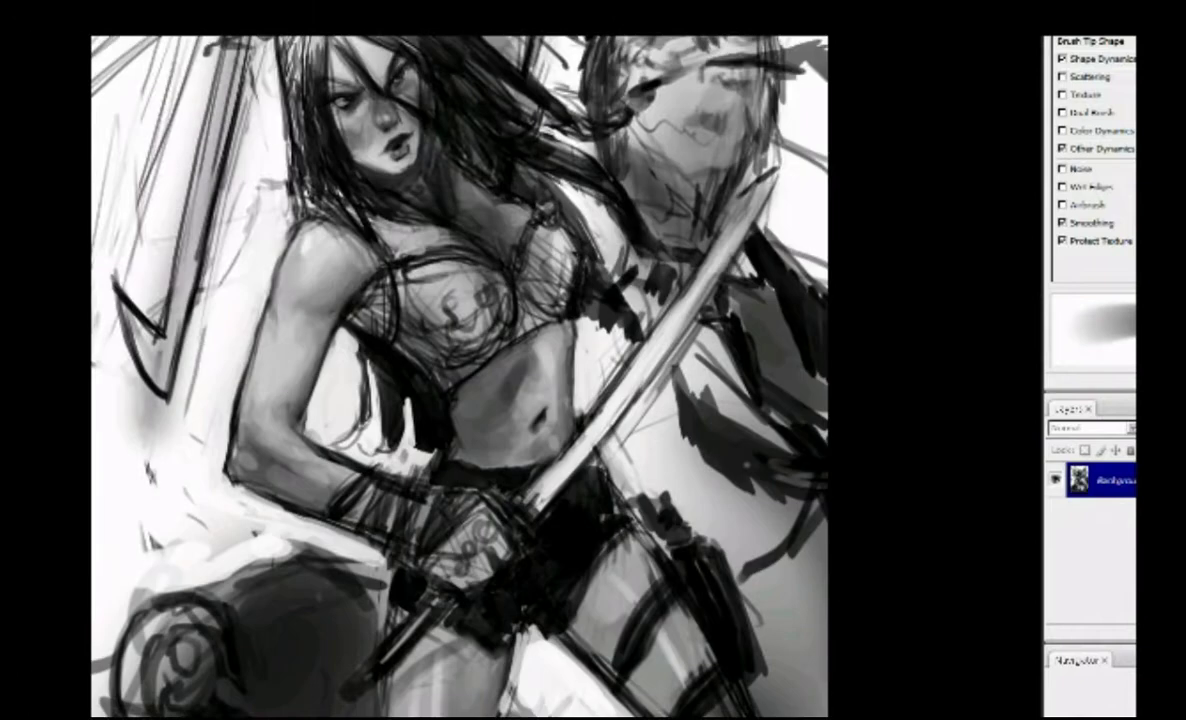
drag(393, 184, 294, 49)
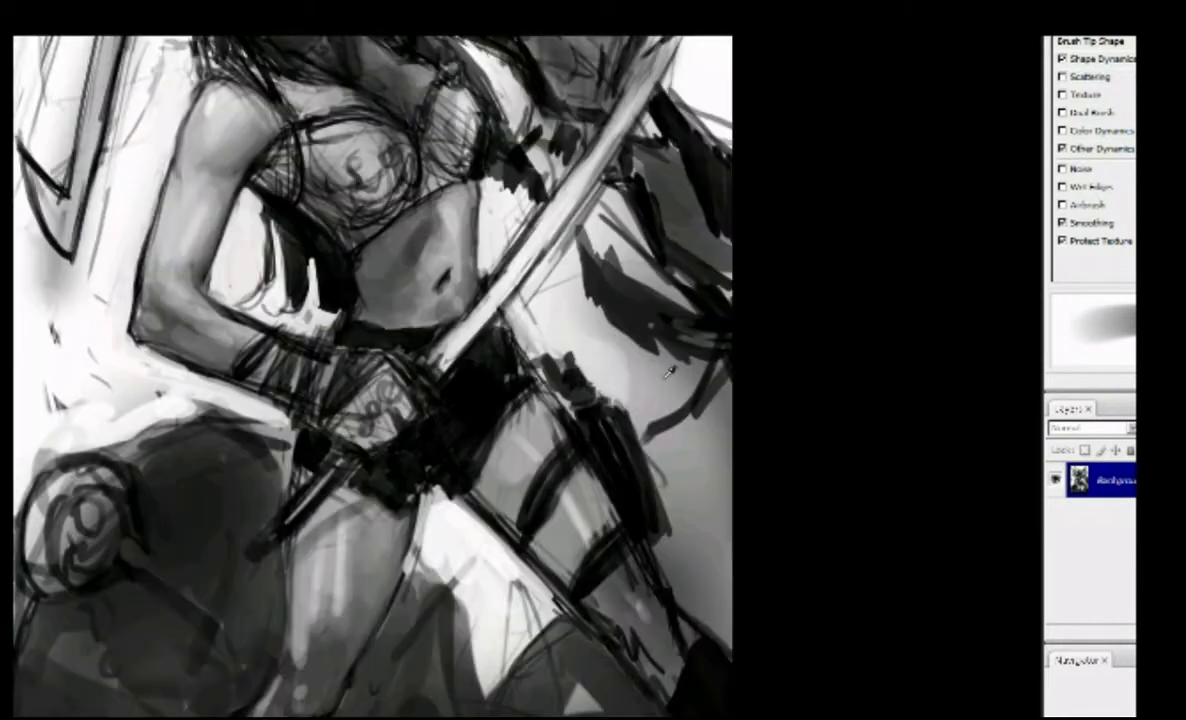
drag(528, 613, 548, 418)
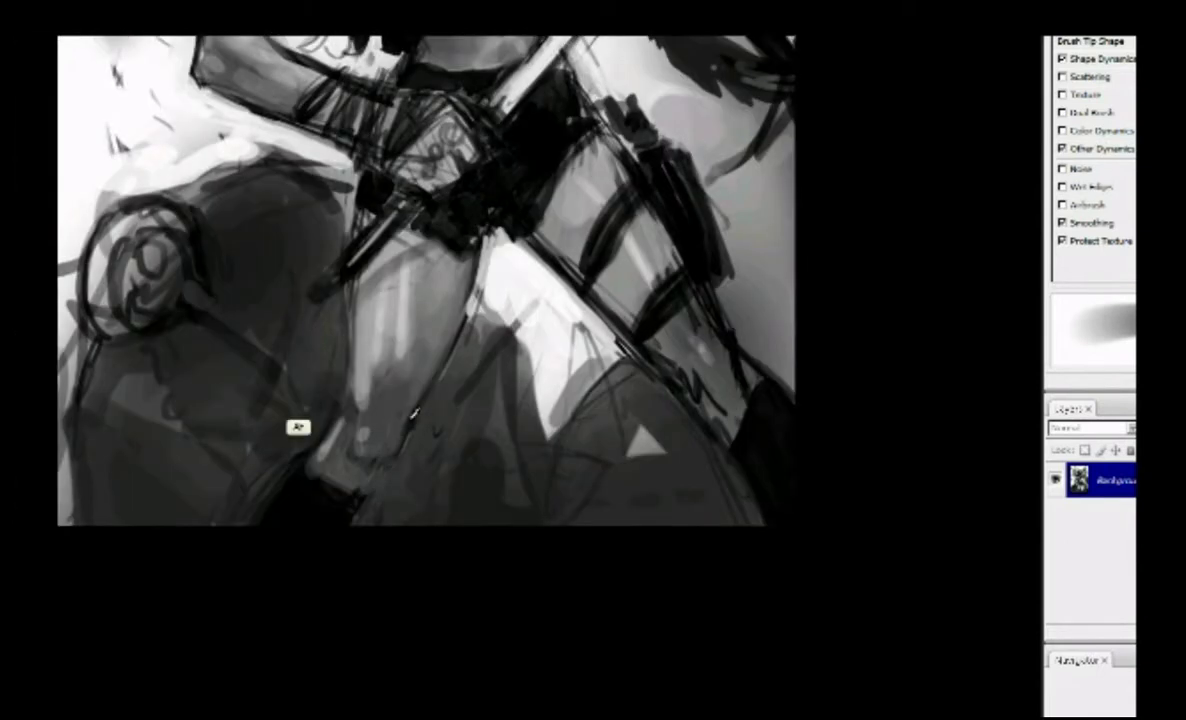
drag(334, 498, 354, 492)
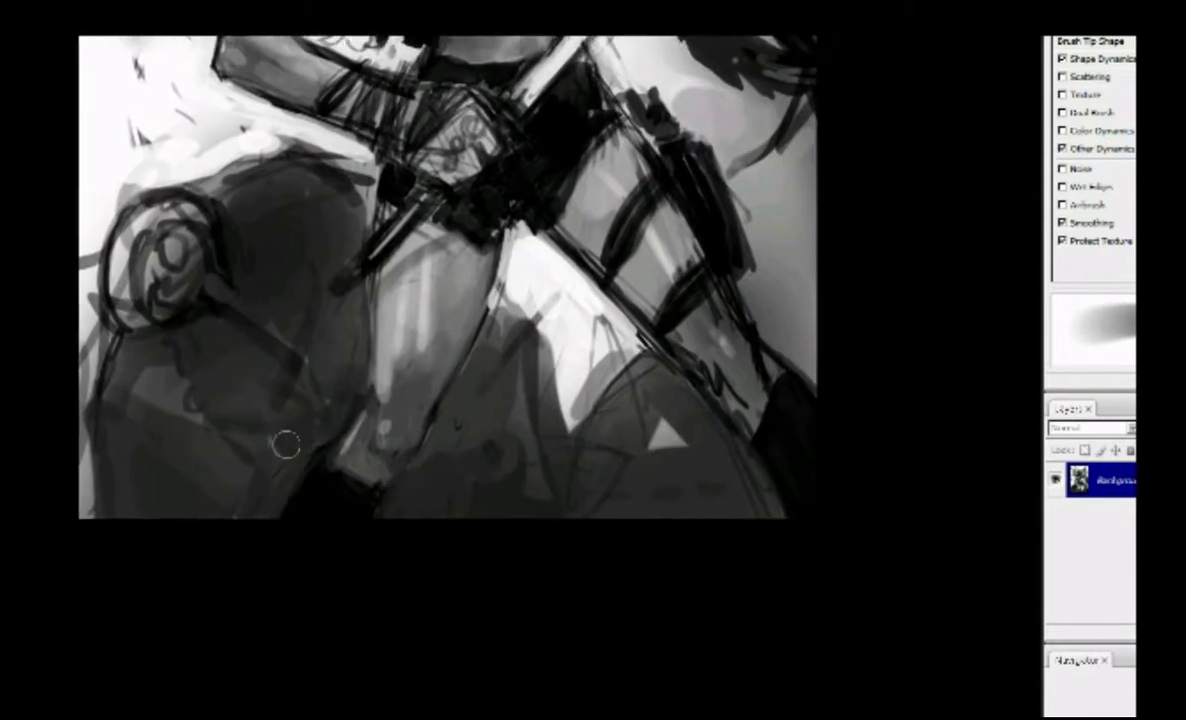
Paint gray tones over the knee of the strapped leg and define the dark boot edge below it.
scroll(285, 445, up, 5)
scroll(430, 450, right, 3)
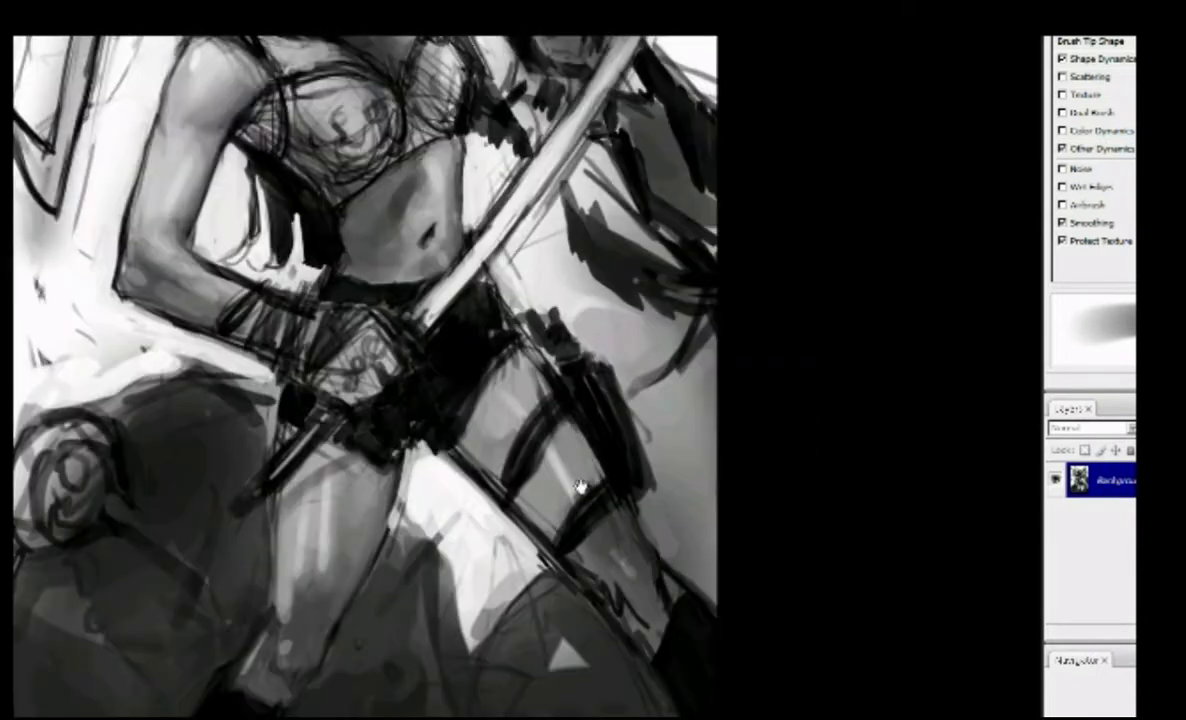
drag(580, 487, 494, 367)
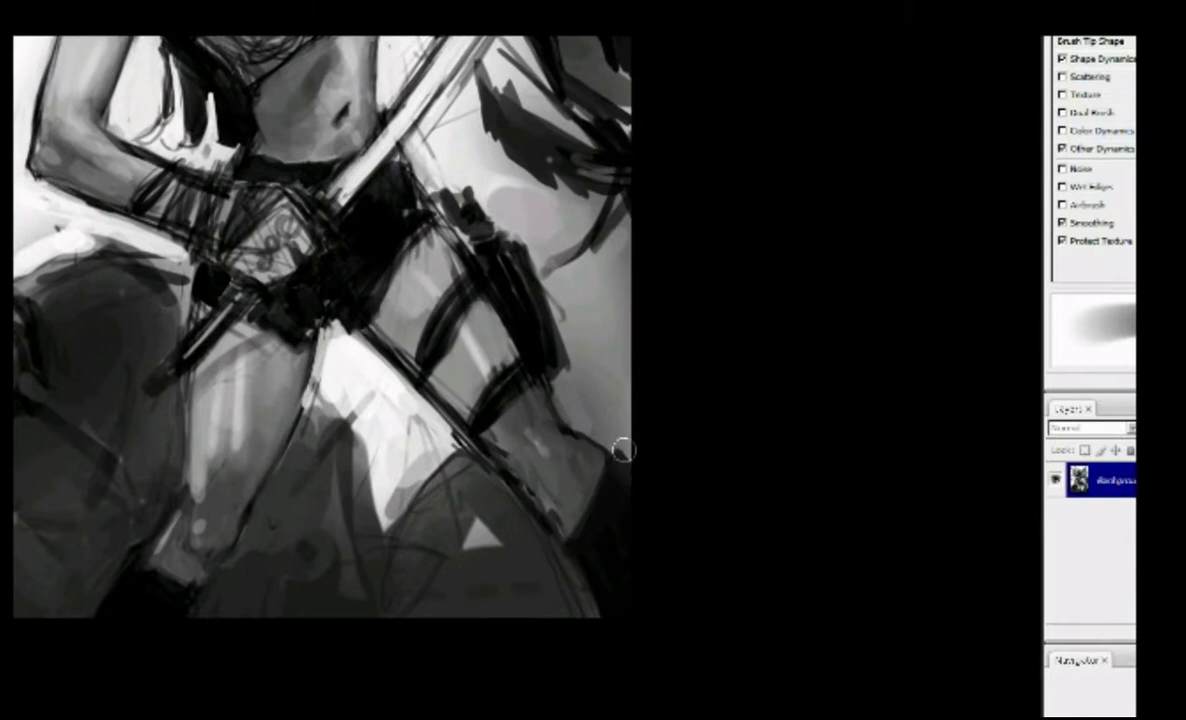
scroll(510, 453, down, 2)
drag(500, 378, 536, 432)
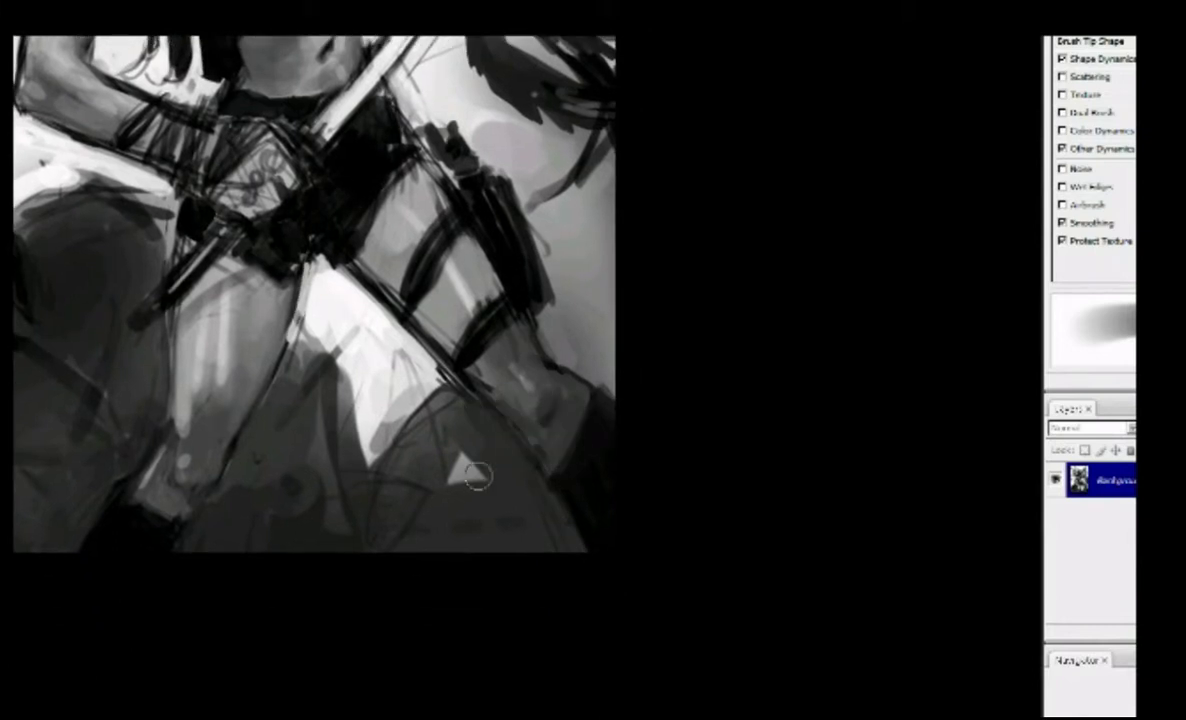
key(ctrl+plus)
key(ctrl+plus)
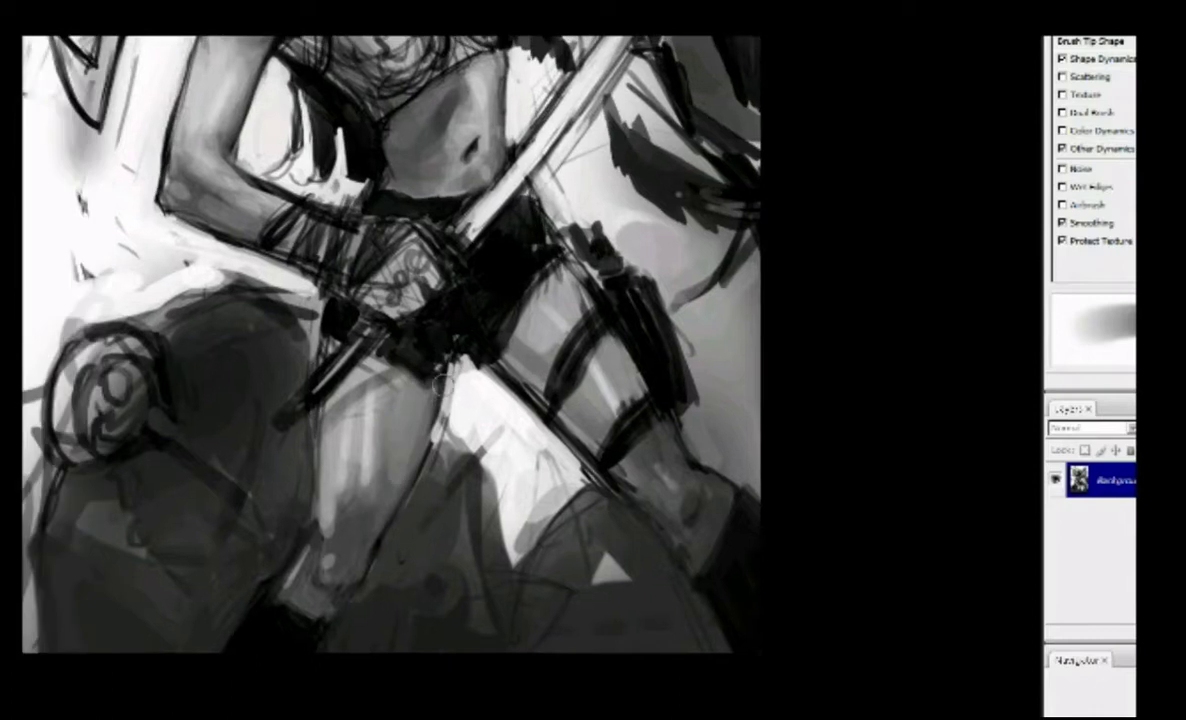
Paint a dark flowing ribbon across the owl's chest, widening it toward the edge of the canvas.
key(ctrl+minus)
key(ctrl+minus)
scroll(648, 441, down, 1)
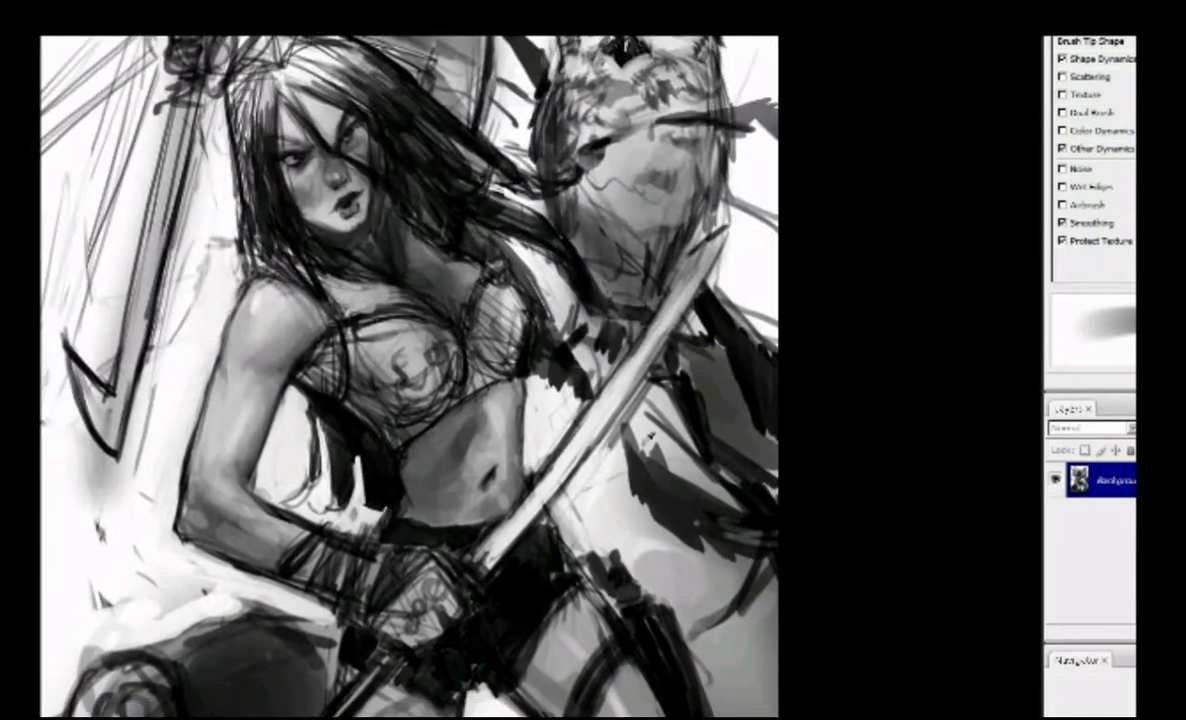
scroll(587, 415, up, 2)
key(ctrl+minus)
key(ctrl+plus)
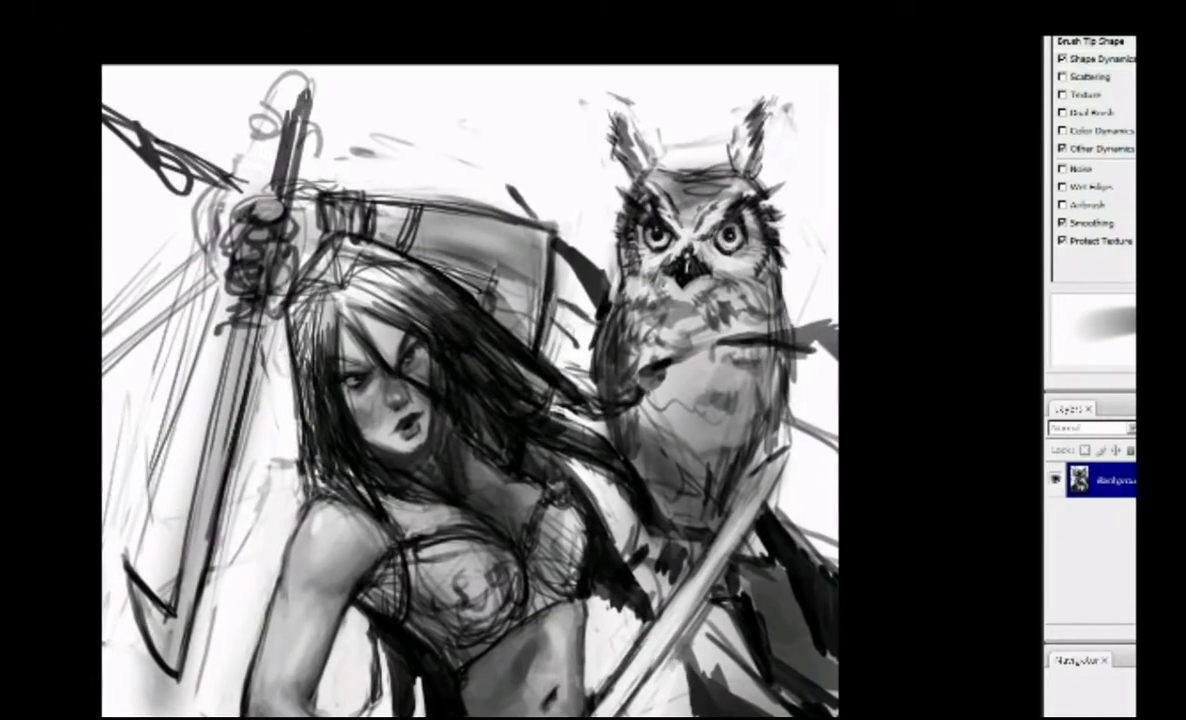
mouse_move(592, 368)
mouse_down()
mouse_move(687, 318)
mouse_move(836, 292)
mouse_up()
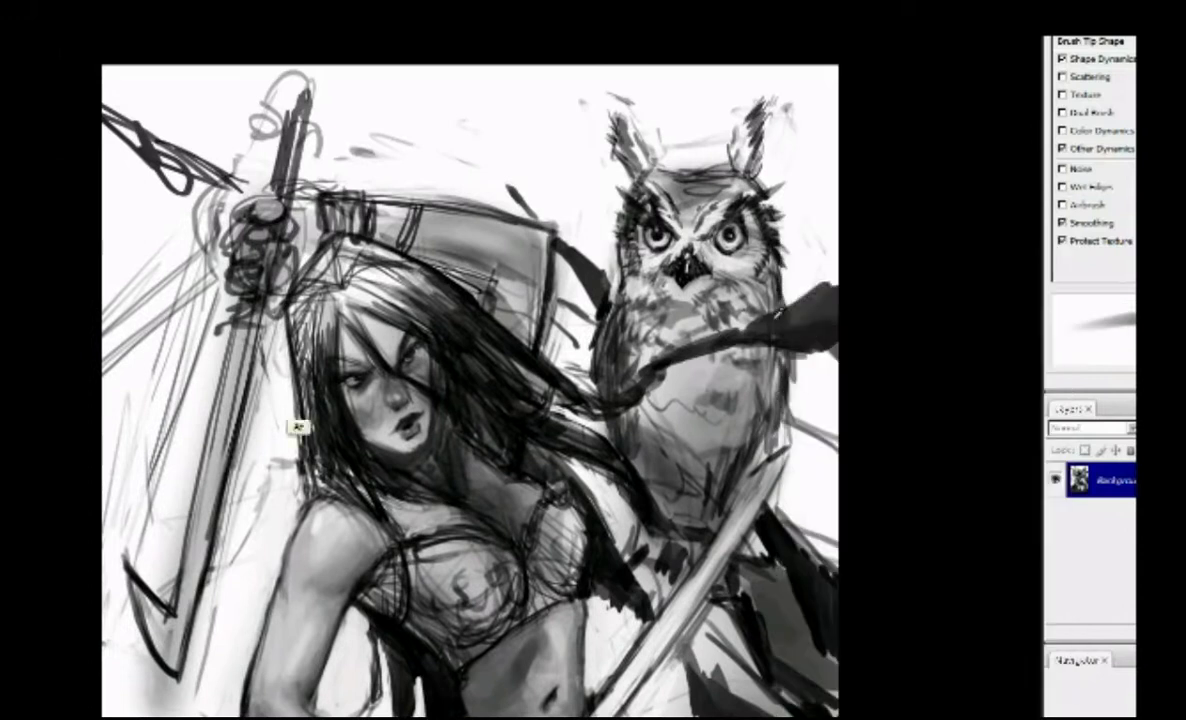
key(ctrl+0)
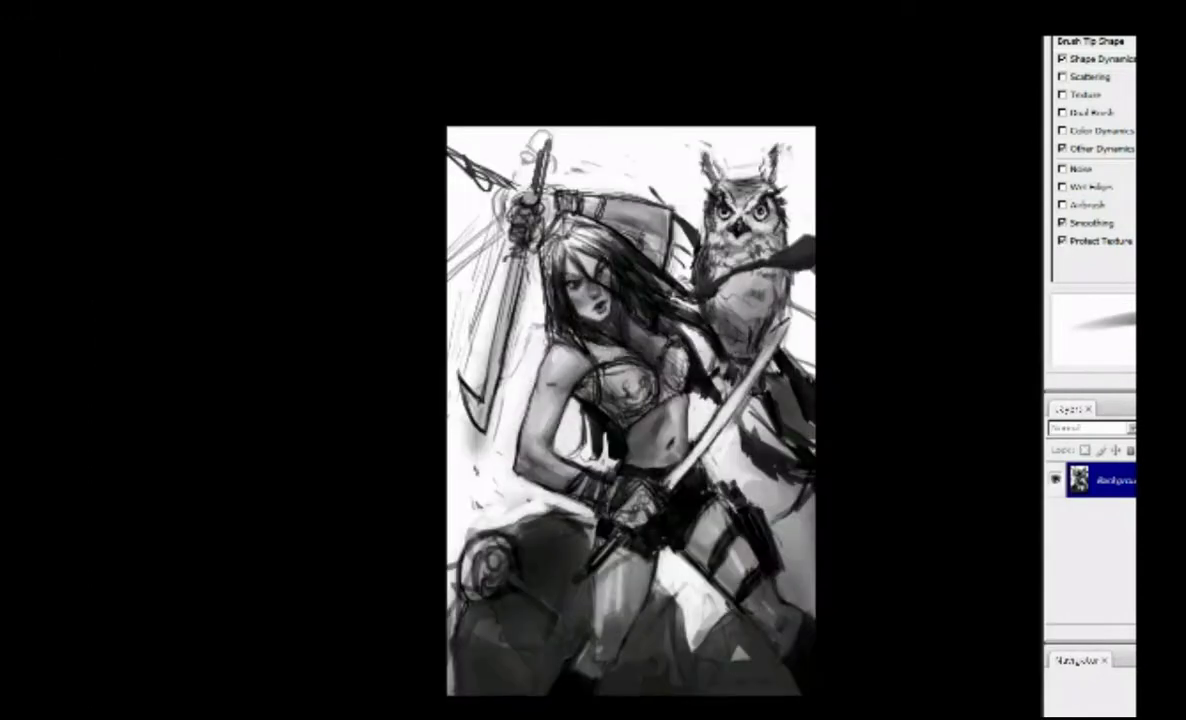
Block light gray planes beside and below the scrolled end of the large round form.
scroll(622, 490, up, 3)
scroll(510, 350, down, 1)
drag(330, 405, 320, 485)
drag(270, 525, 415, 575)
scroll(333, 540, down, 2)
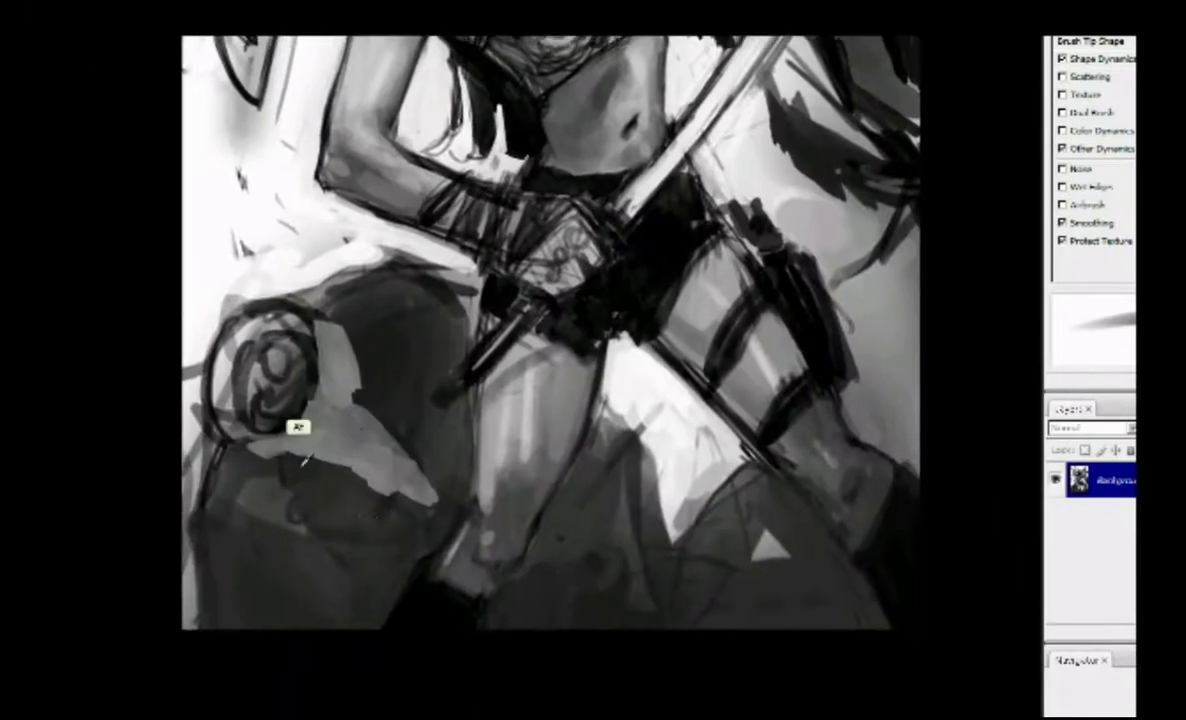
Darken the shapes below the owl behind the sword and fill the ribbon ends on both sides of the owl.
scroll(216, 455, up, 10)
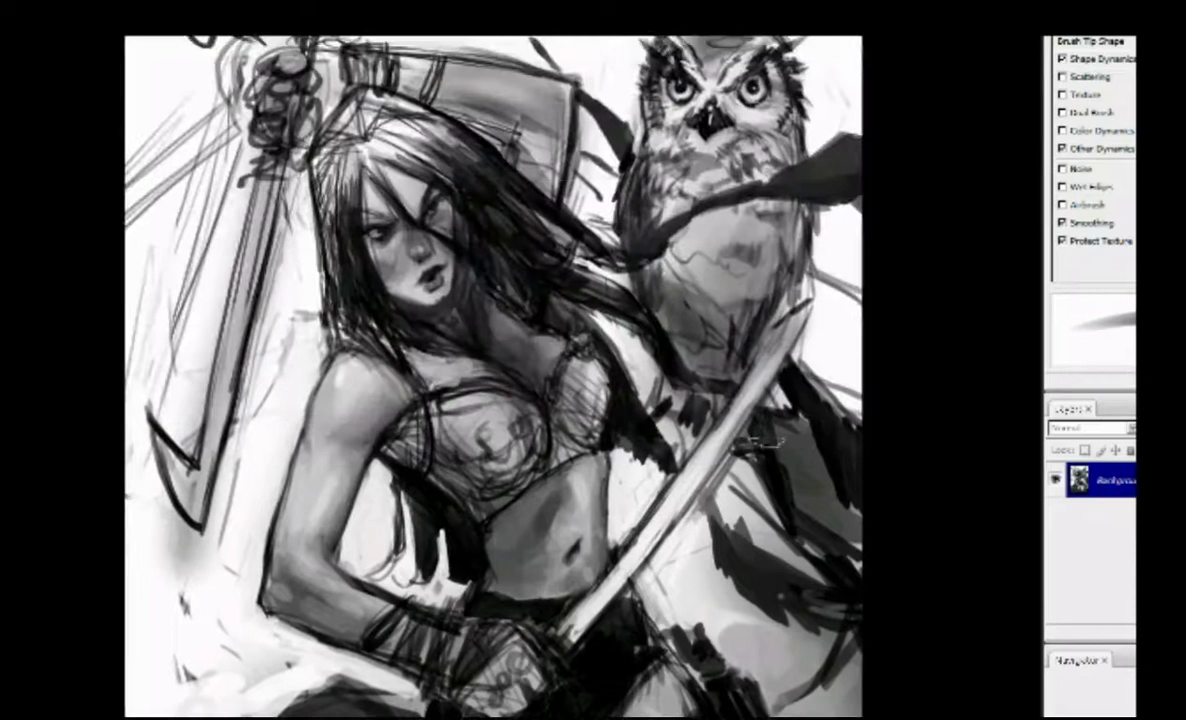
scroll(858, 567, down, 2)
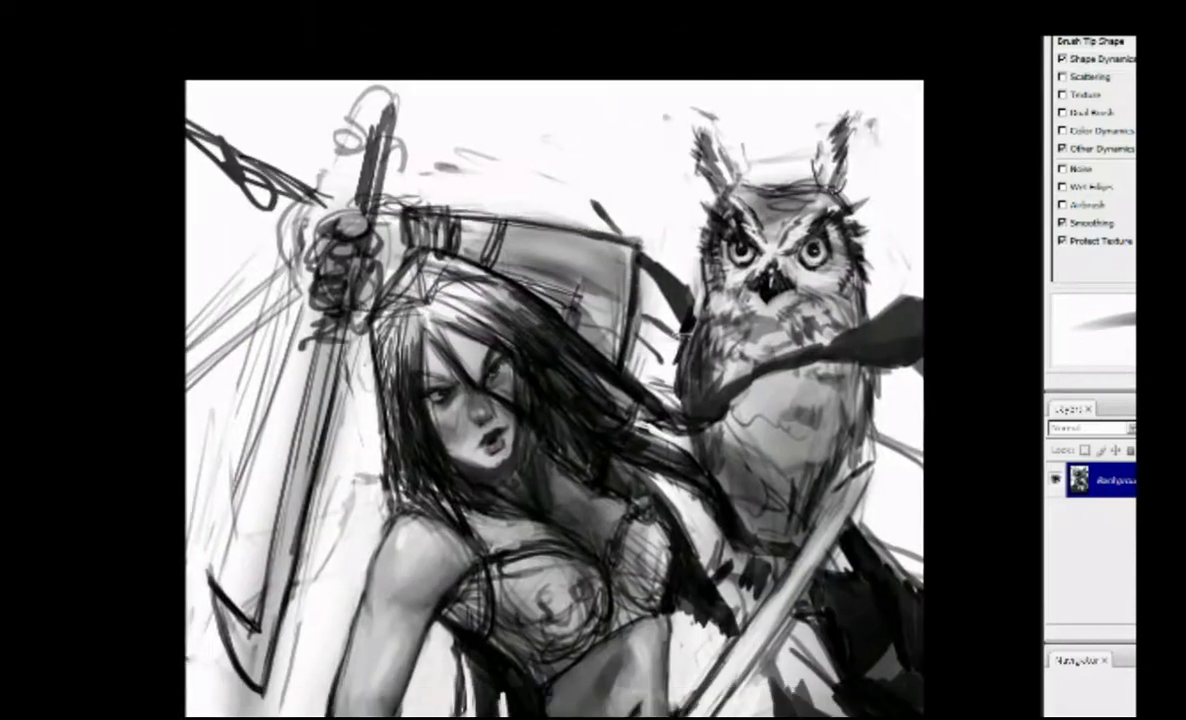
scroll(500, 380, up, 2)
scroll(495, 375, left, 3)
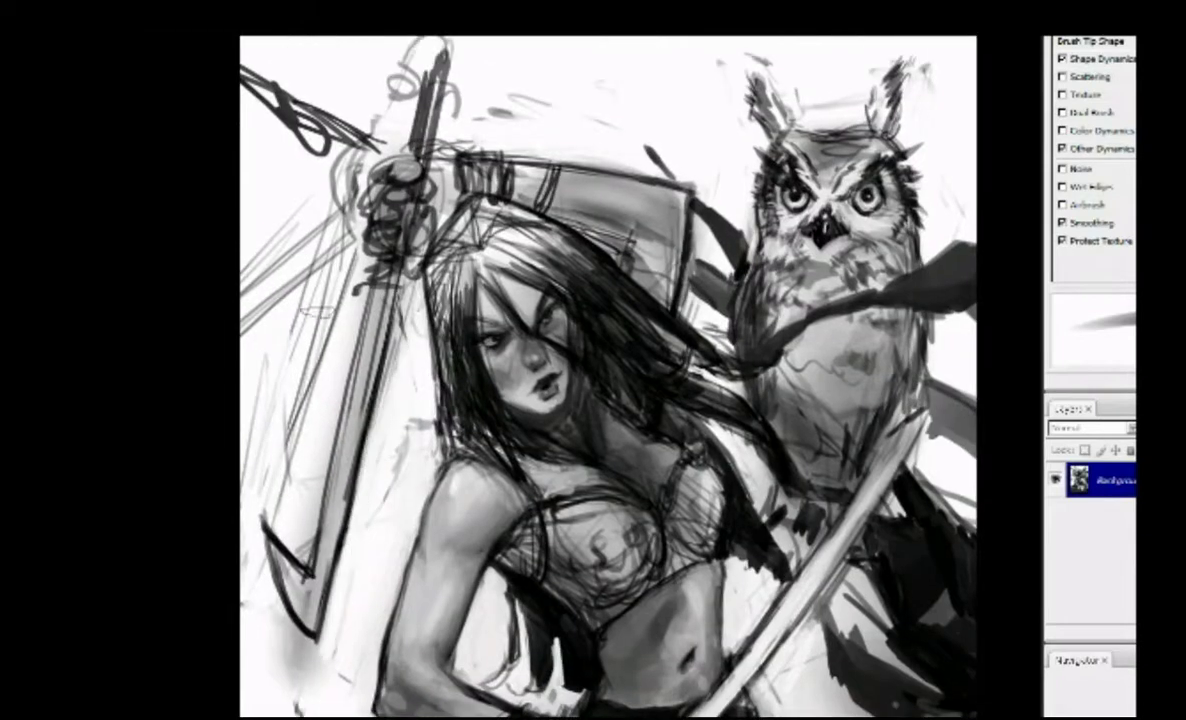
scroll(281, 492, down, 2)
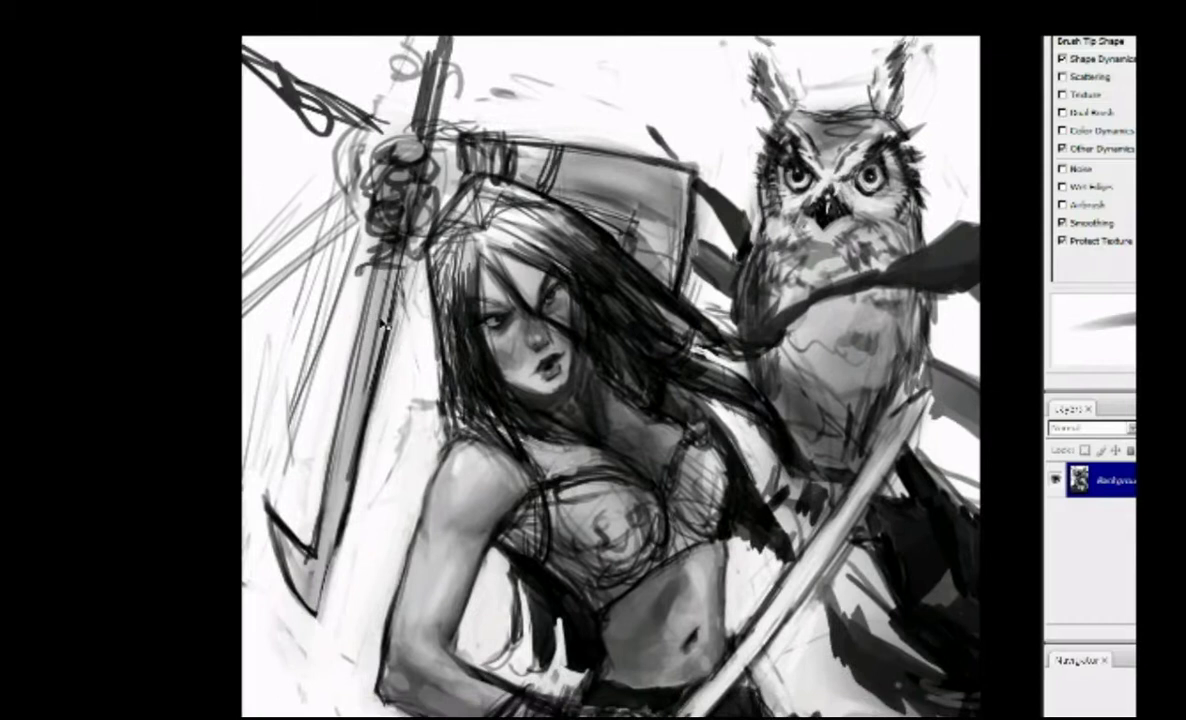
Switch to a large soft airbrush and lay soft gray shadows over the lower canvas and the background beside the hooked blade.
scroll(383, 322, down, 3)
right_click(381, 318)
click(405, 328)
right_click(520, 200)
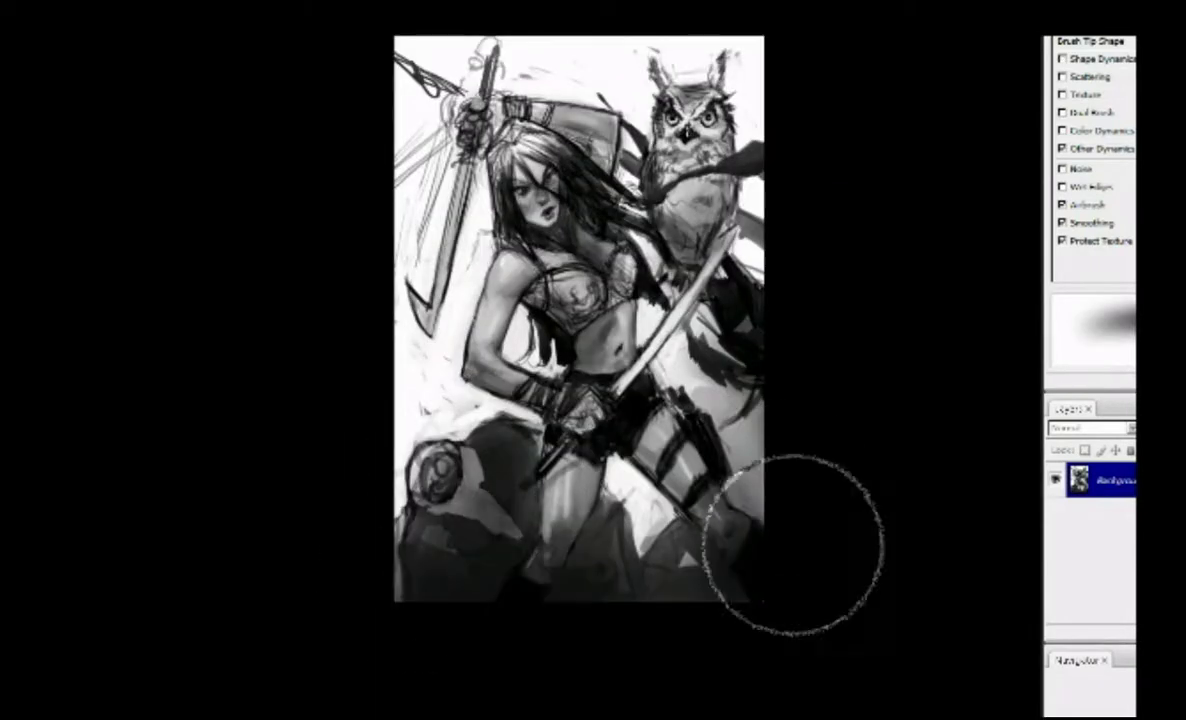
mouse_move(793, 545)
mouse_down()
mouse_move(773, 488)
mouse_move(429, 357)
mouse_move(434, 430)
mouse_move(418, 372)
mouse_move(451, 352)
mouse_move(385, 210)
mouse_up()
key(ctrl+plus)
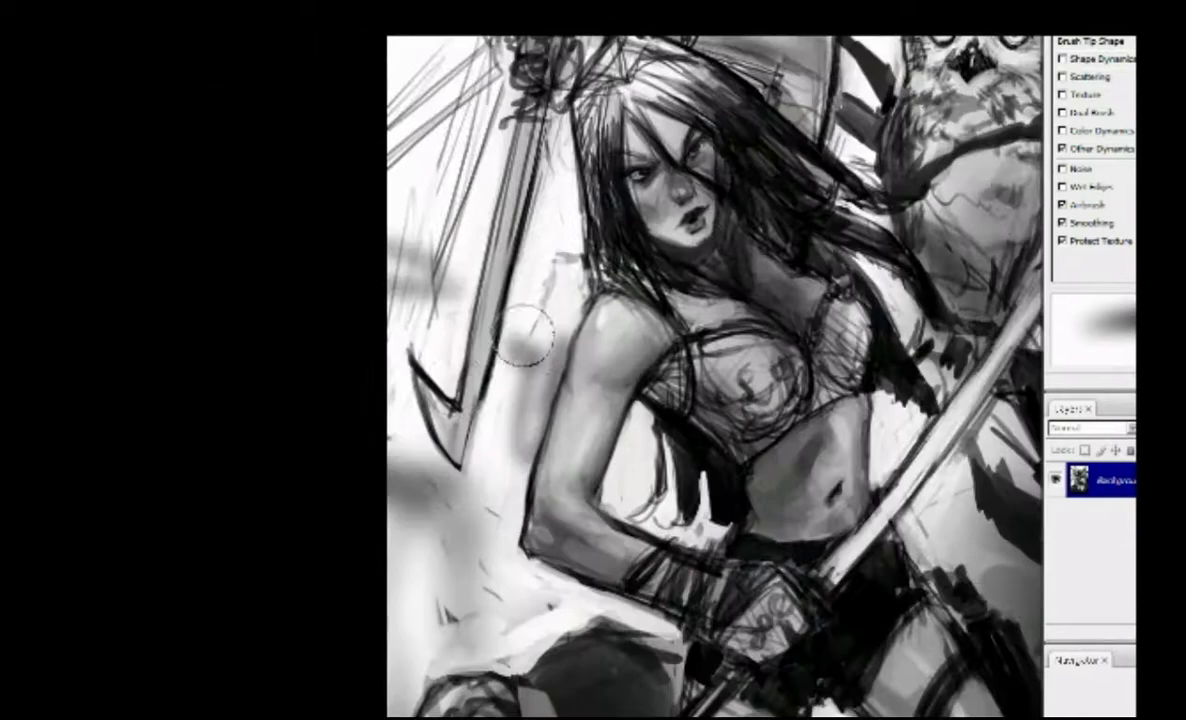
Fill the background around the hooked blade and behind the bent arm with blended gray tones.
drag(519, 328, 455, 380)
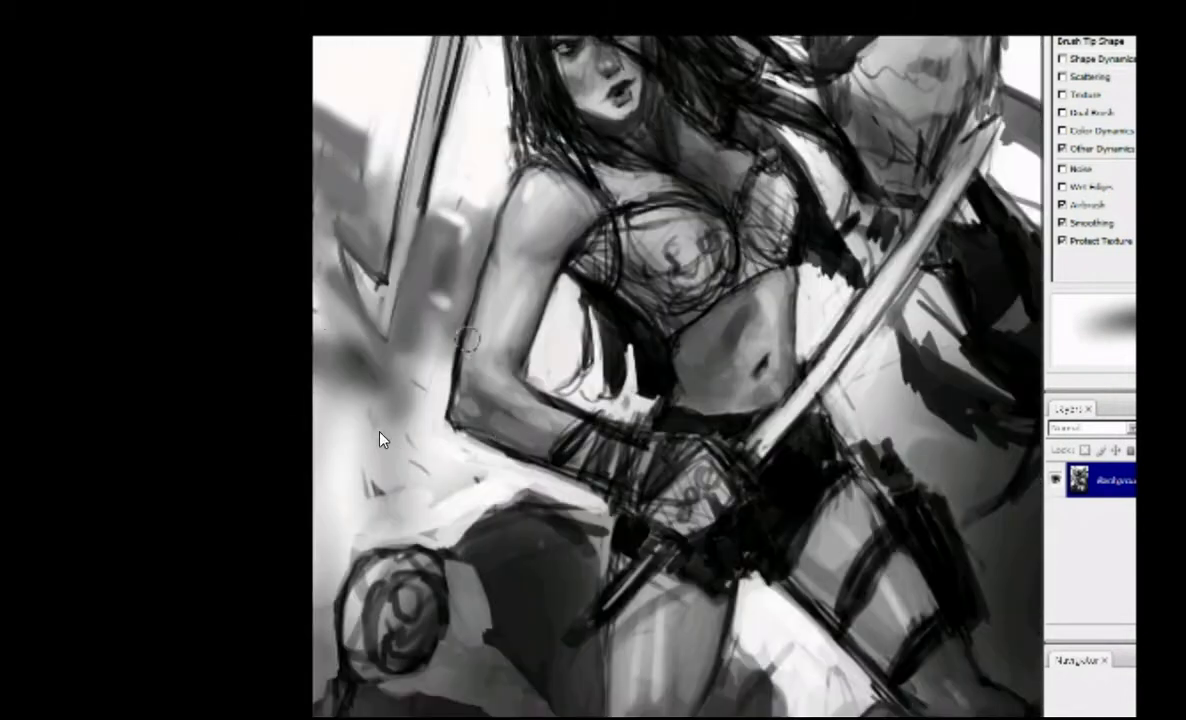
mouse_move(430, 360)
mouse_down()
mouse_move(485, 488)
mouse_move(404, 476)
mouse_move(357, 318)
mouse_up()
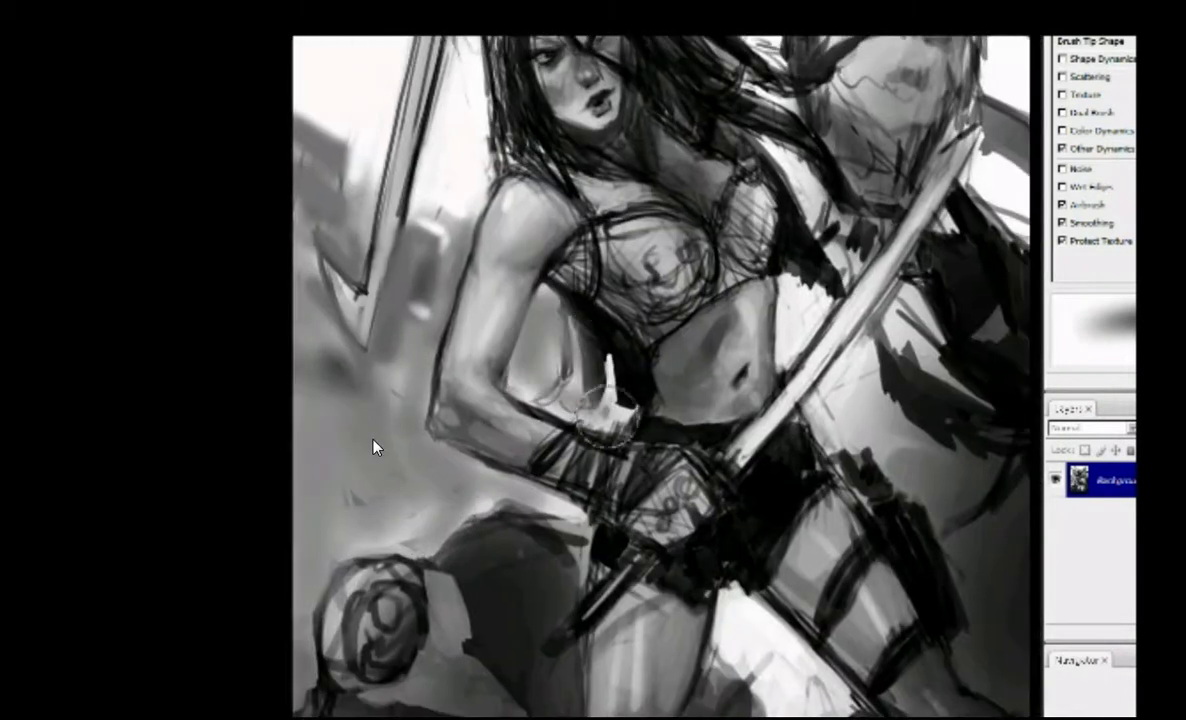
mouse_move(605, 410)
mouse_down()
mouse_move(579, 333)
mouse_move(537, 336)
mouse_up()
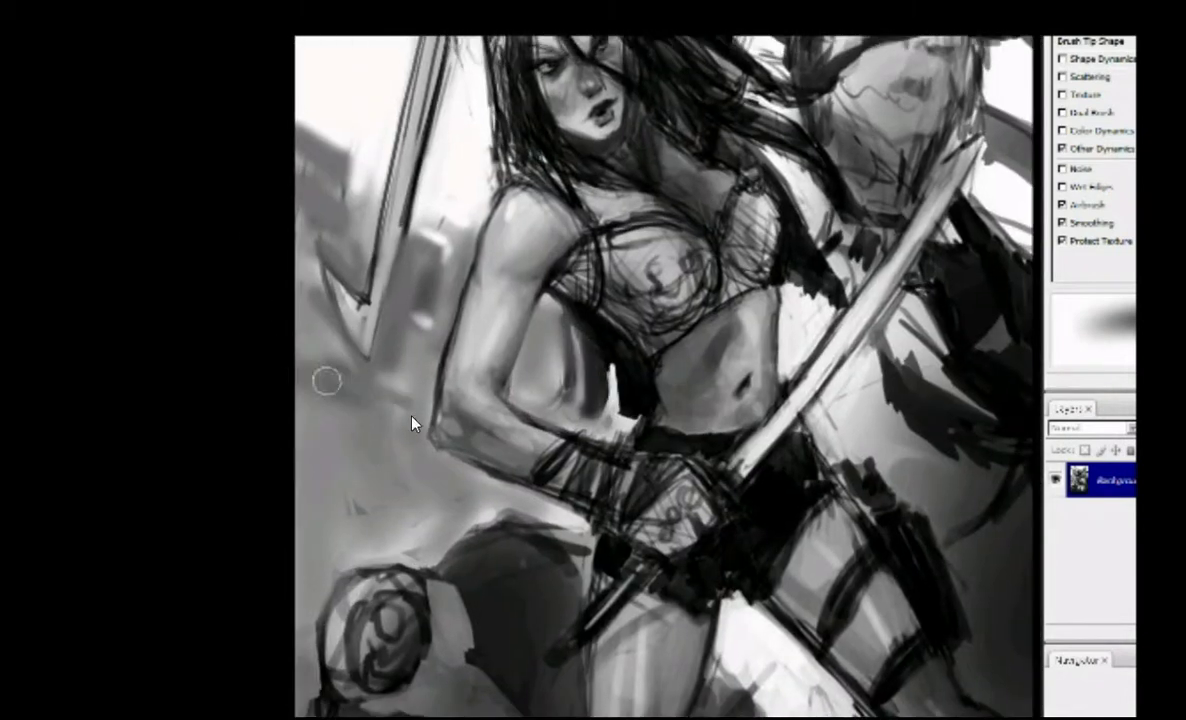
mouse_move(326, 379)
mouse_down()
mouse_move(306, 467)
mouse_move(369, 485)
mouse_move(343, 582)
mouse_up()
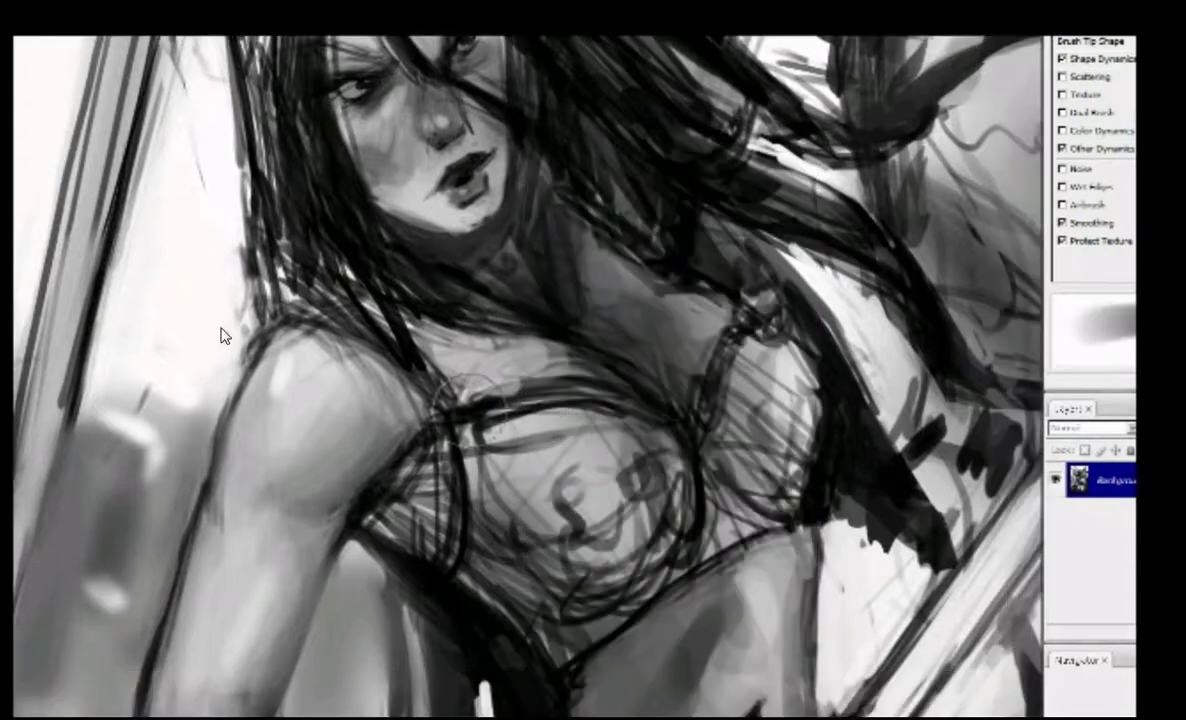
Paint dark scroll ornaments on both cups of the woman's top and add a light highlight on her upper chest.
mouse_move(530, 440)
mouse_down()
mouse_move(560, 420)
mouse_move(640, 460)
mouse_move(595, 530)
mouse_up()
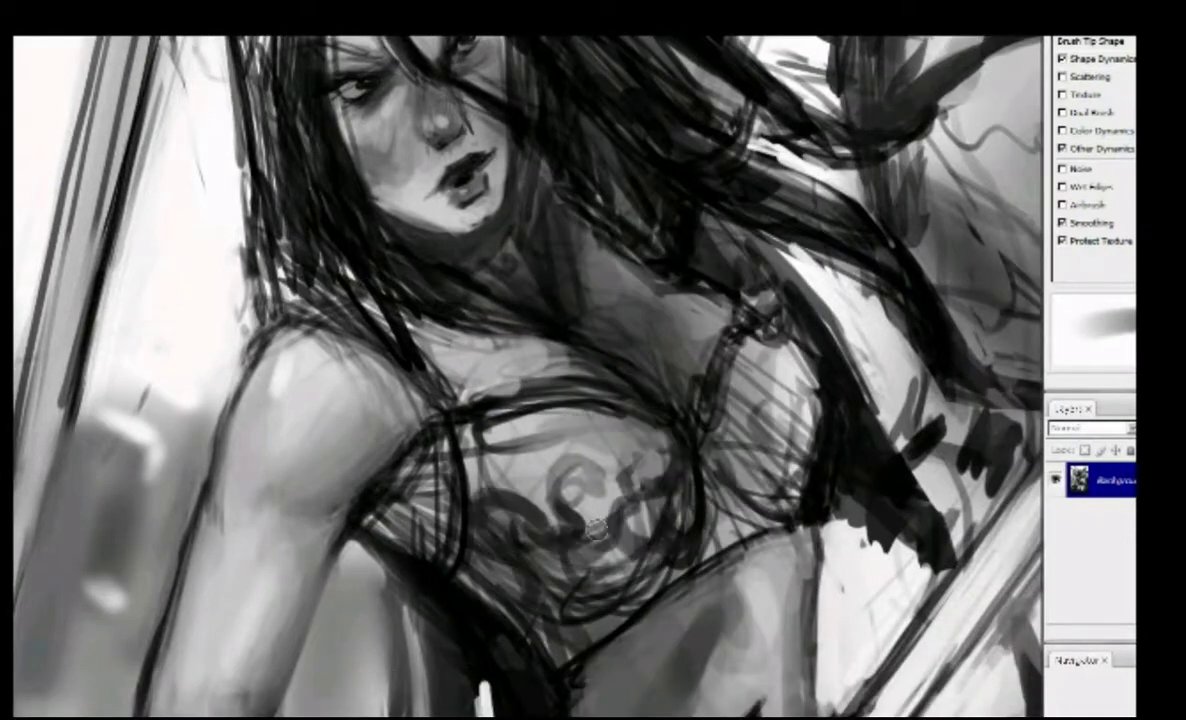
mouse_move(735, 335)
mouse_down()
mouse_move(710, 420)
mouse_move(690, 360)
mouse_move(591, 302)
mouse_up()
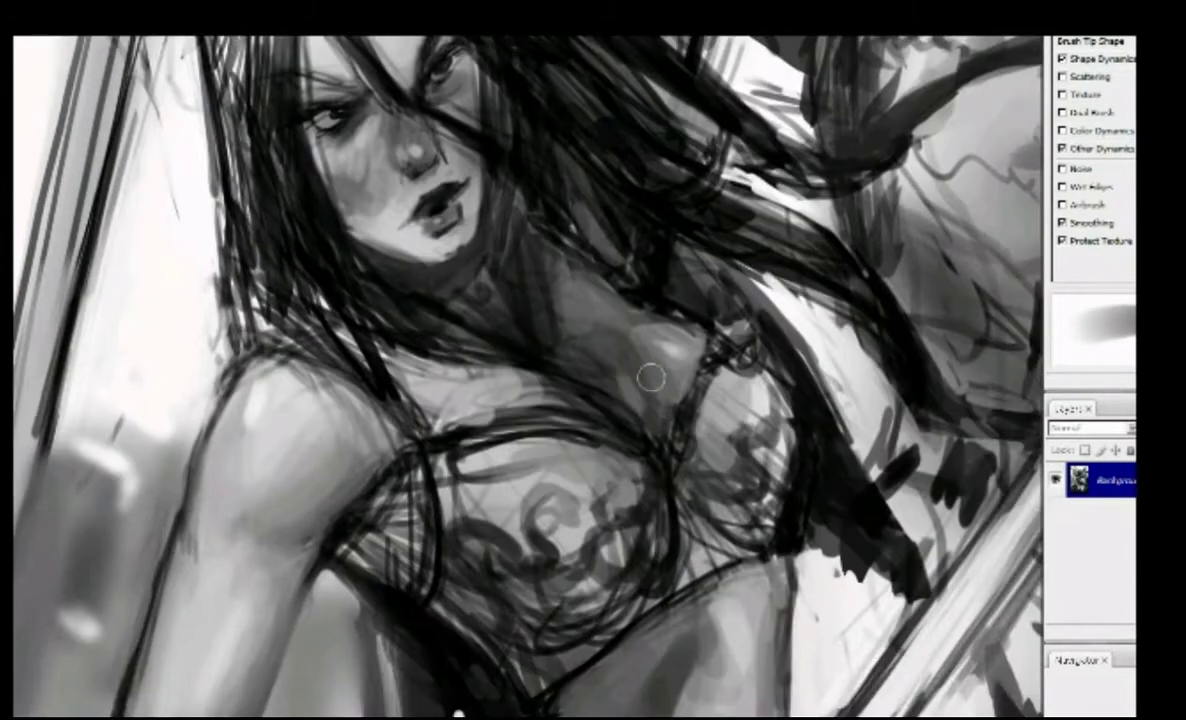
scroll(678, 436, down, 5)
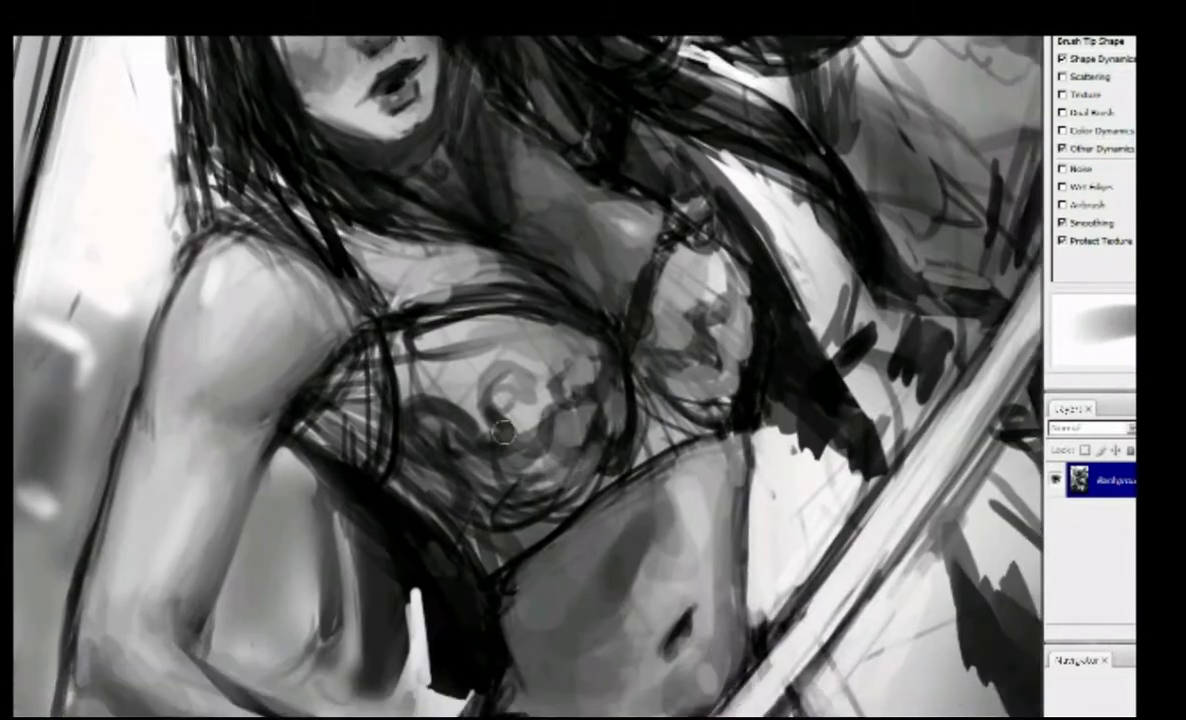
key(ctrl+minus)
key(ctrl+plus)
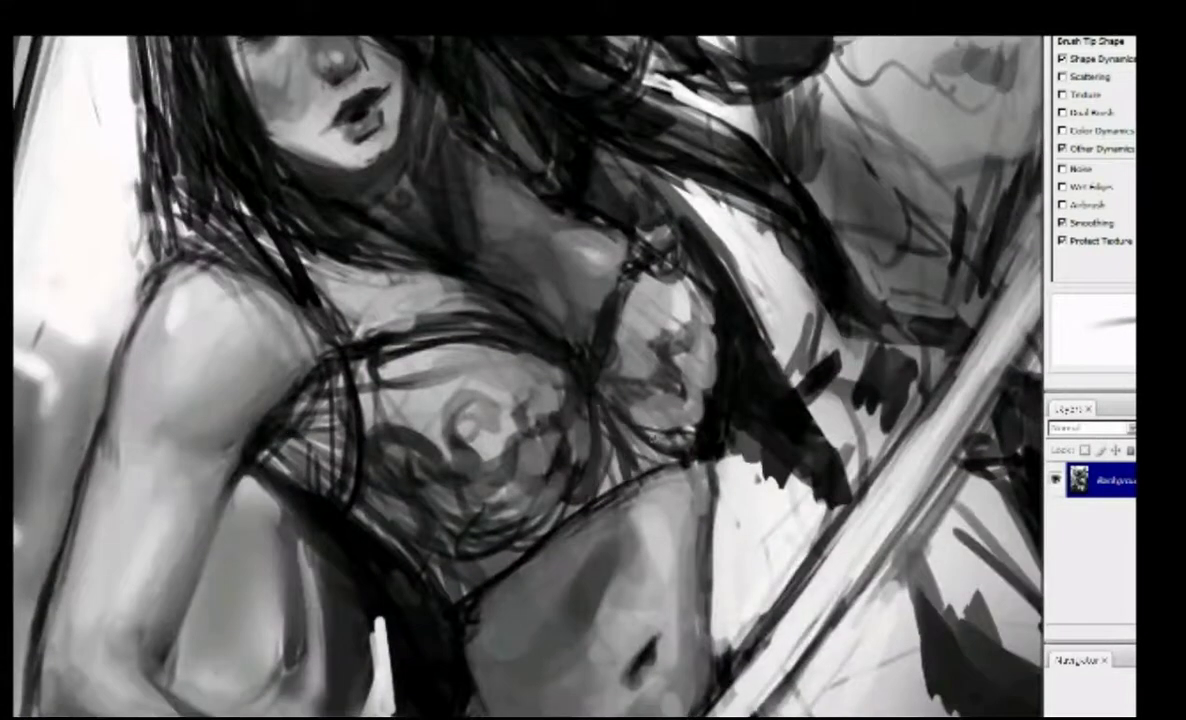
Darken the area between the cups and add light accents around the scroll on the larger cup.
key(bracketright)
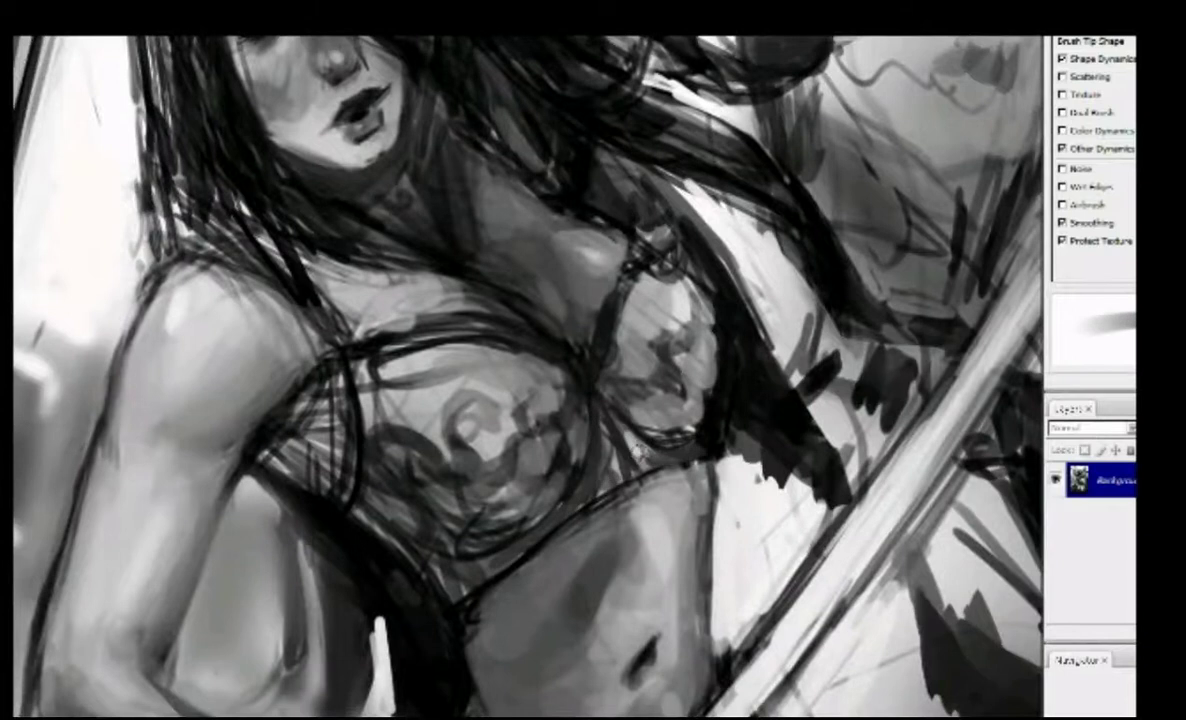
mouse_move(640, 450)
mouse_down()
mouse_move(420, 360)
mouse_move(470, 430)
mouse_up()
scroll(397, 410, down, 2)
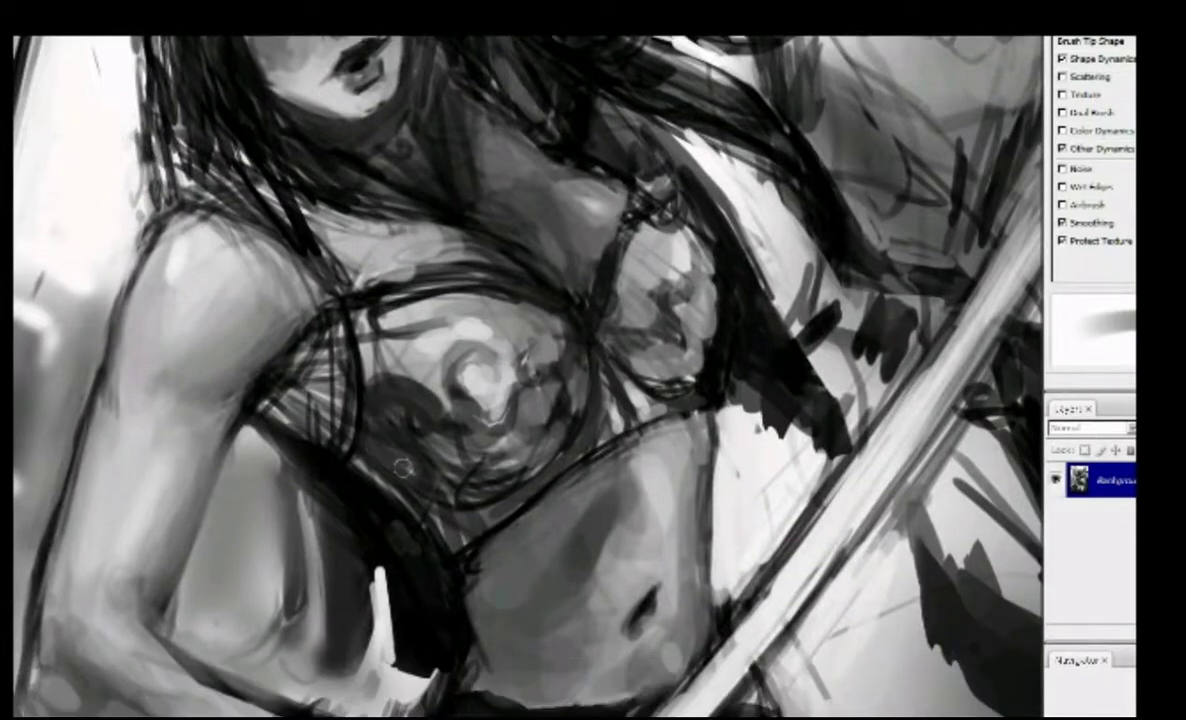
Fill the sketchy side panel of the top beneath the armpit with dark gray.
scroll(372, 405, up, 2)
scroll(372, 405, left, 2)
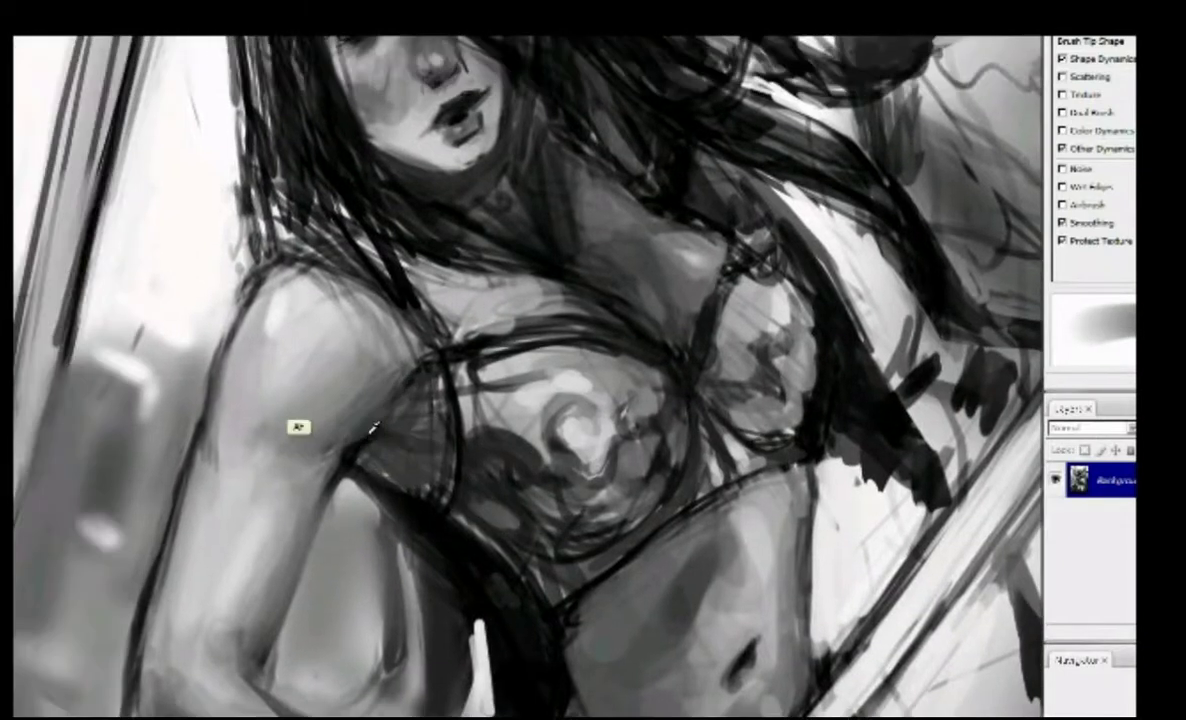
scroll(298, 427, down, 2)
scroll(298, 427, right, 1)
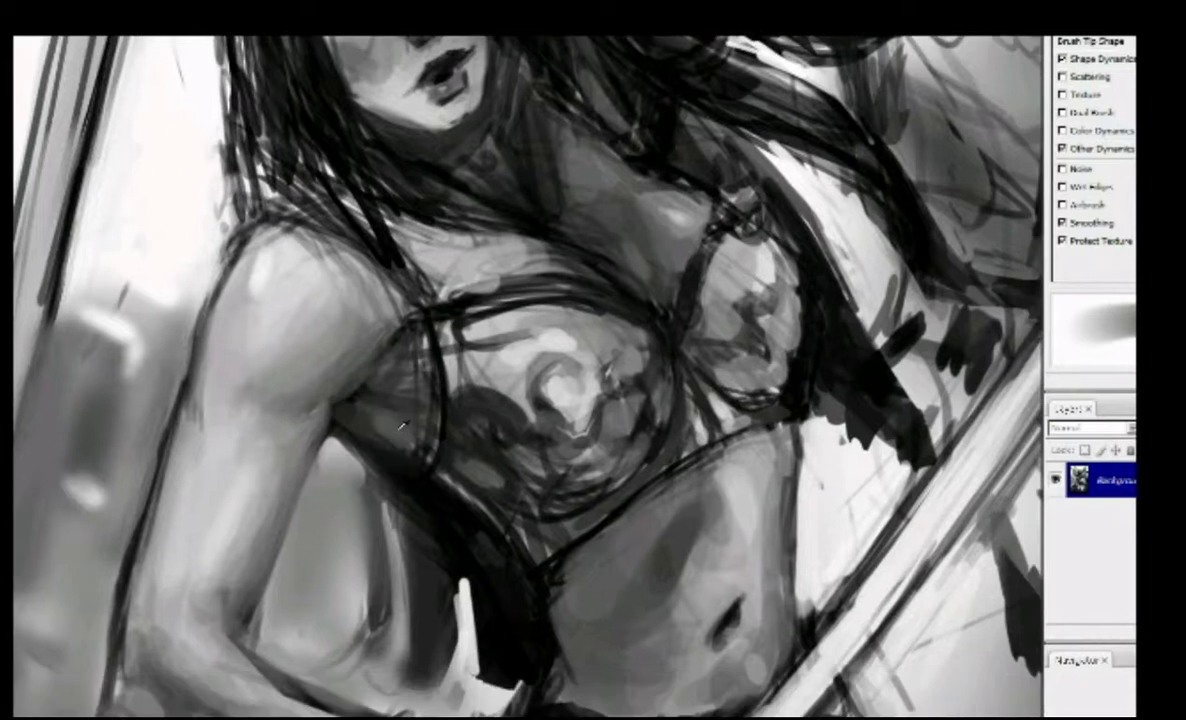
scroll(403, 425, up, 2)
scroll(403, 425, left, 2)
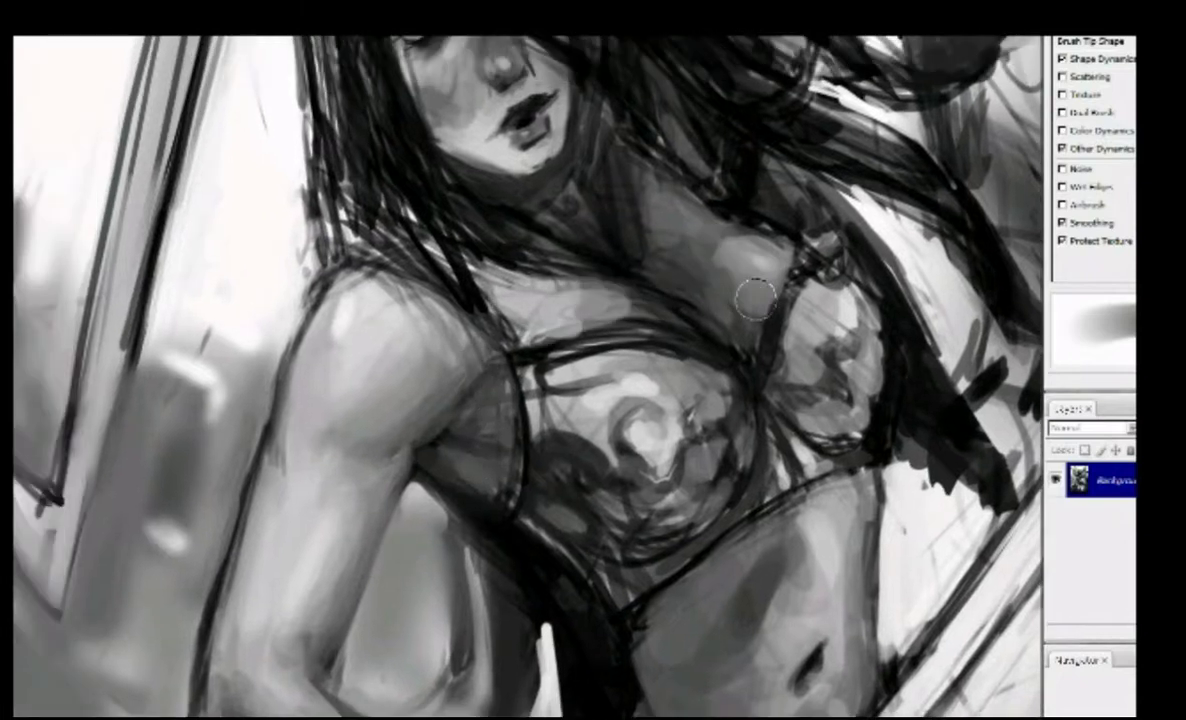
Smooth the gray shading on the upper arm and deepen the shadow on the chest above the top.
scroll(468, 349, up, 2)
scroll(468, 349, left, 2)
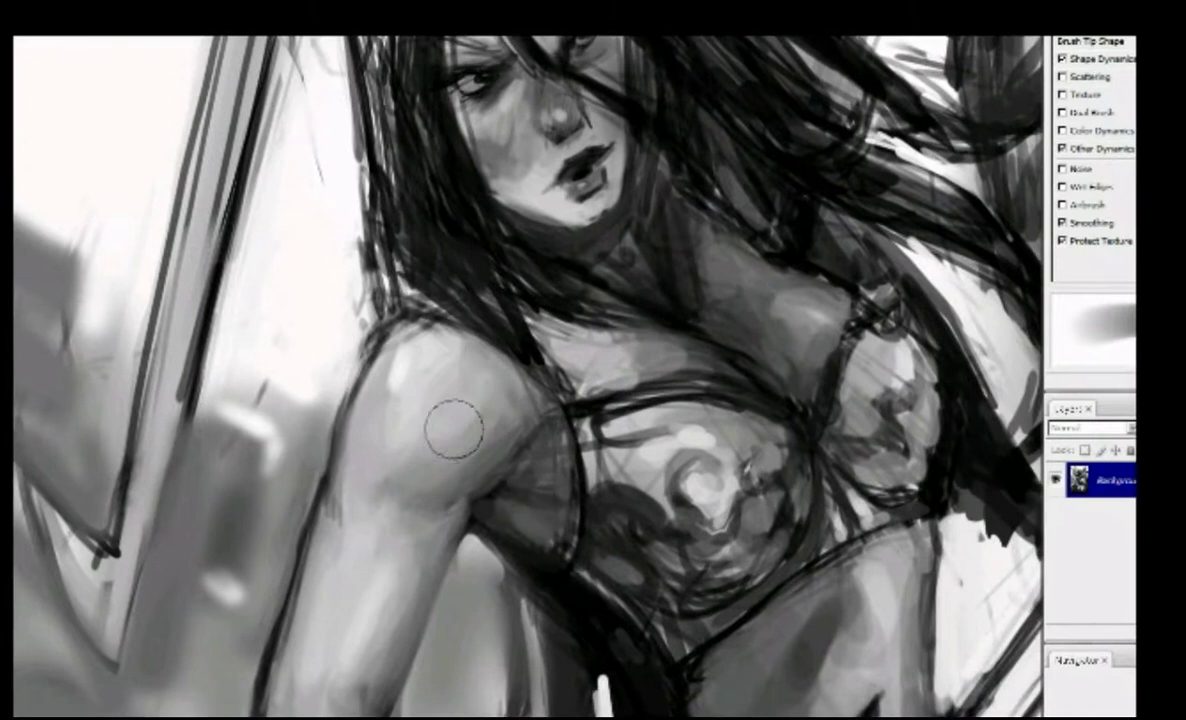
scroll(455, 430, down, 3)
scroll(835, 252, up, 2)
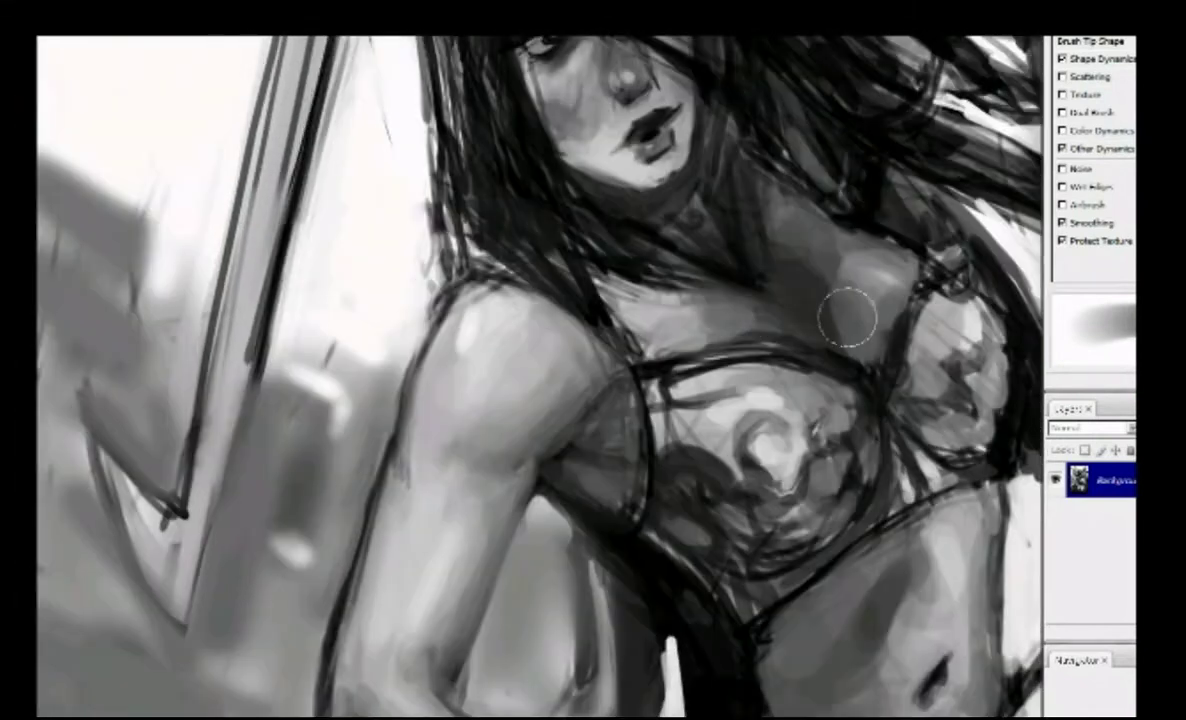
key(ctrl+minus)
key(ctrl+minus)
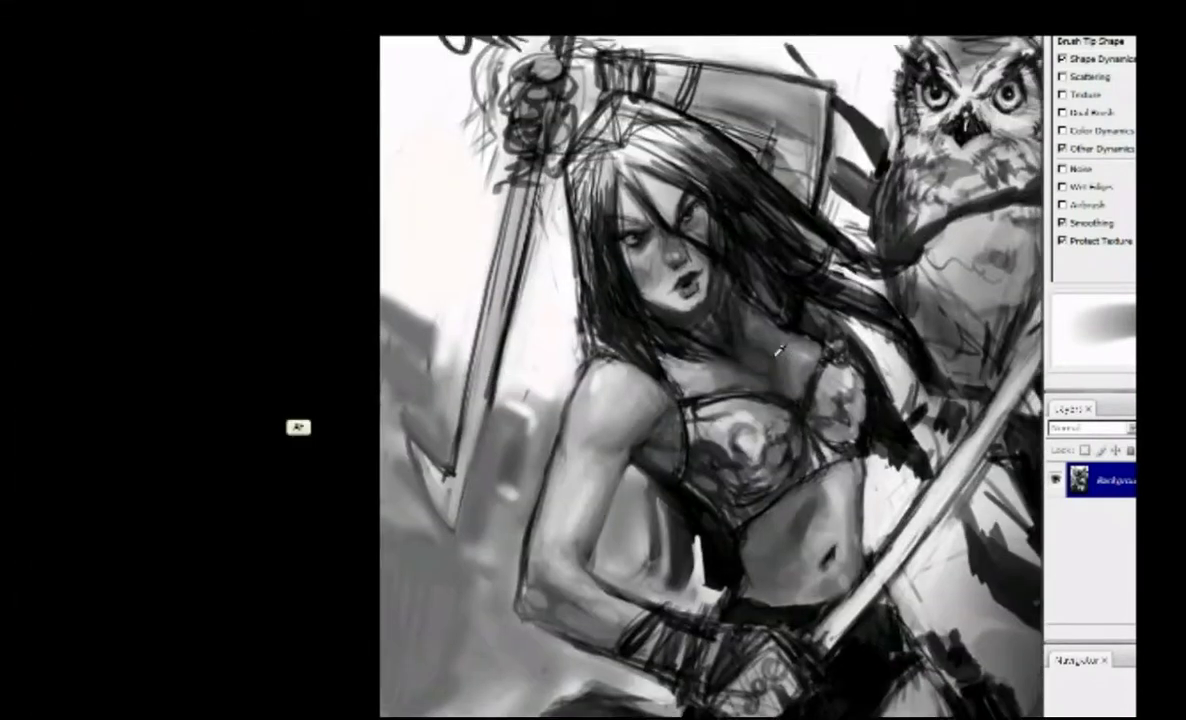
Refine the bent arm's dark outline with a small brush and blend the shading from inner elbow to armpit.
mouse_move(751, 339)
mouse_down()
mouse_move(726, 311)
mouse_move(726, 364)
mouse_up()
key(ctrl+plus)
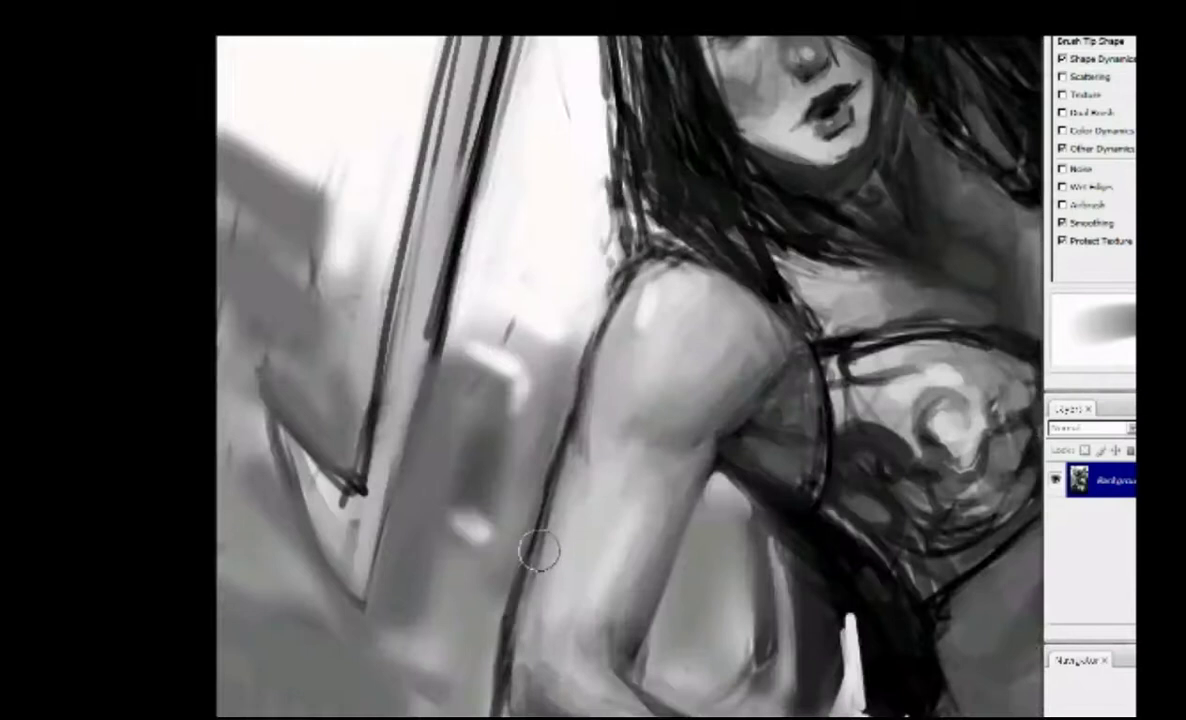
key(bracketleft)
key(bracketleft)
key(bracketleft)
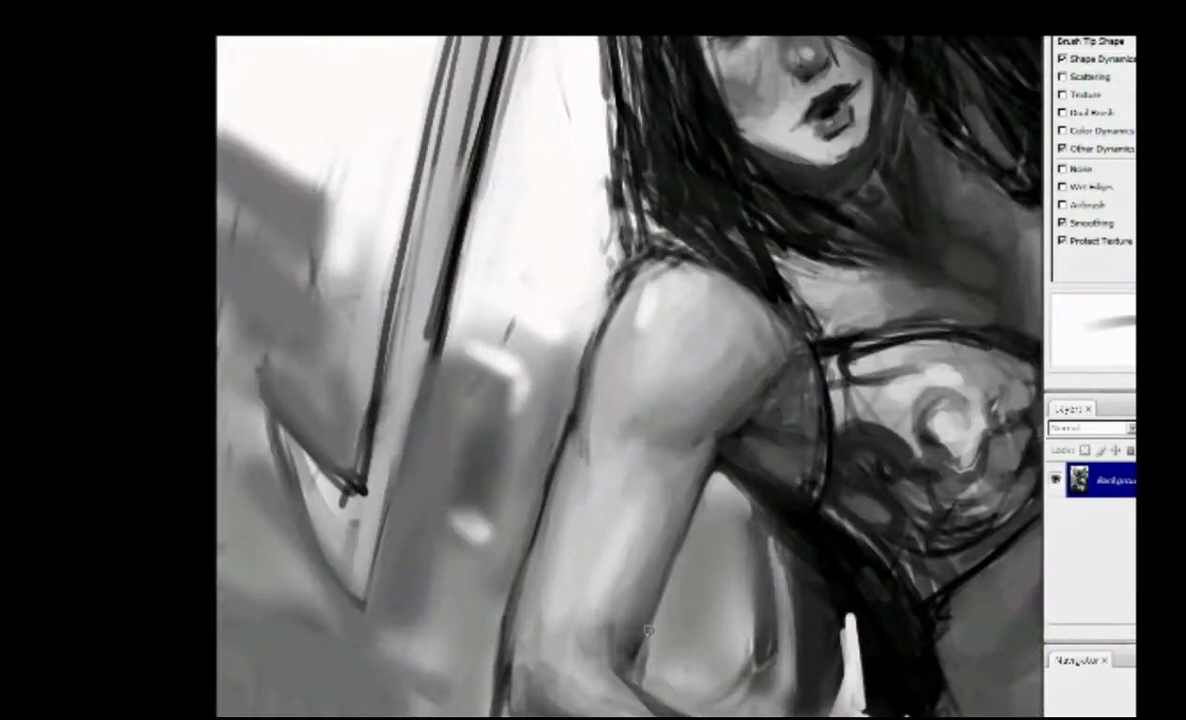
mouse_move(648, 632)
mouse_down()
mouse_move(651, 577)
mouse_move(627, 552)
mouse_up()
key(bracketright)
drag(766, 320, 766, 348)
key(bracketright)
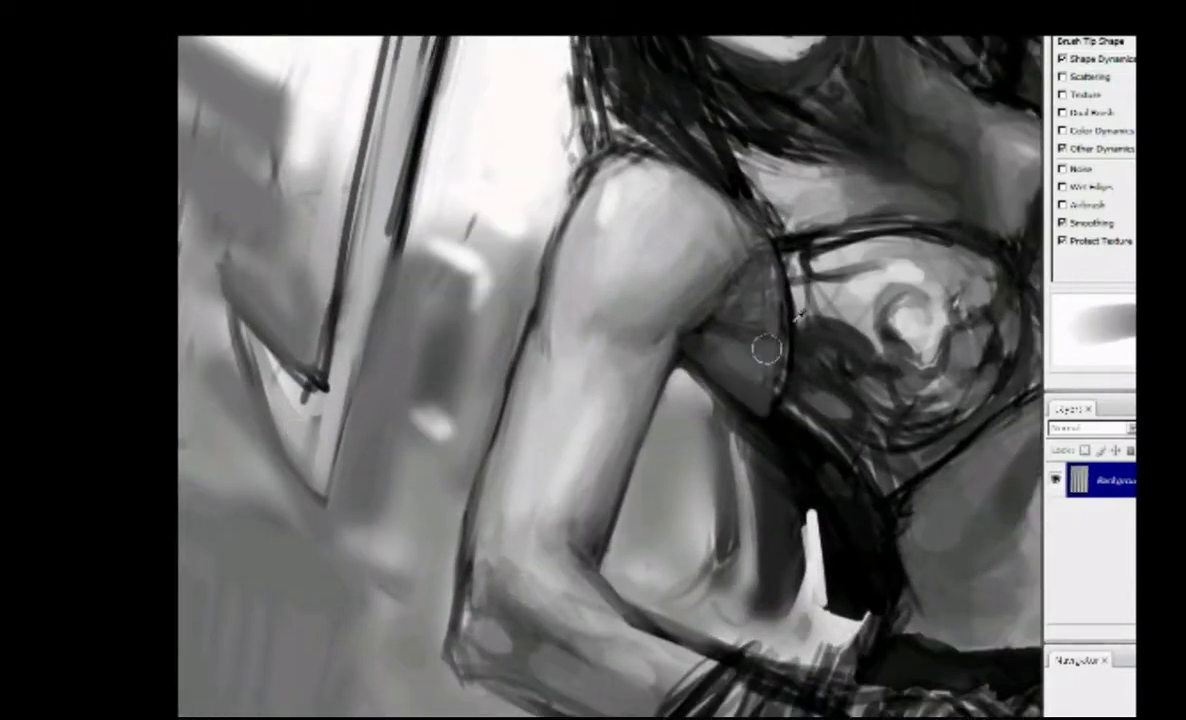
Refine the woman's brows, eyes and nose with small dark strokes and soft gray tones.
scroll(766, 348, up, 5)
scroll(800, 352, up, 4)
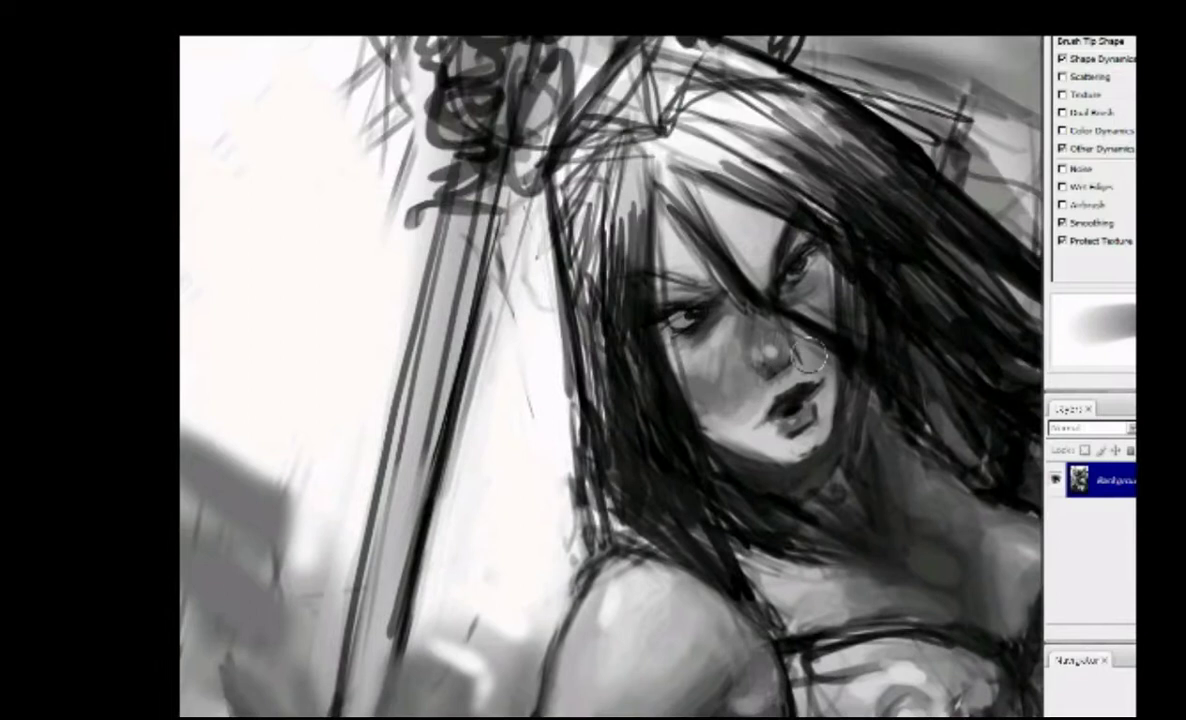
key(bracketleft)
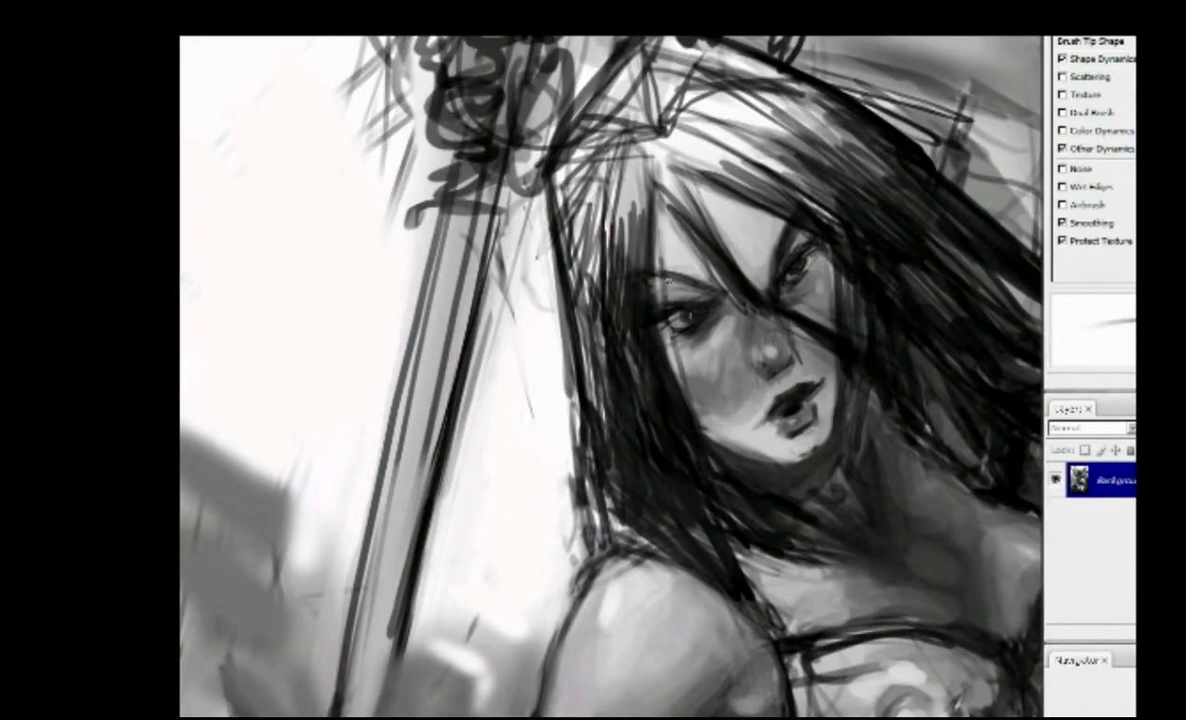
scroll(612, 250, down, 1)
key(bracketright)
key(bracketright)
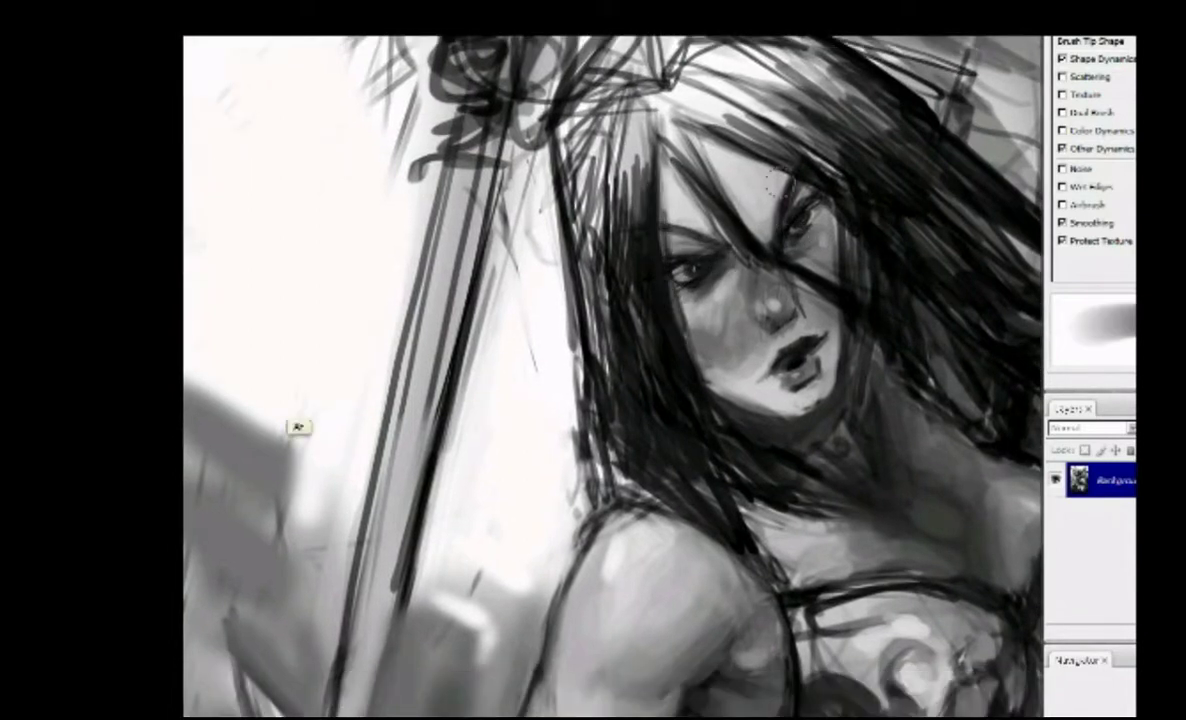
scroll(775, 185, down, 1)
key(bracketleft)
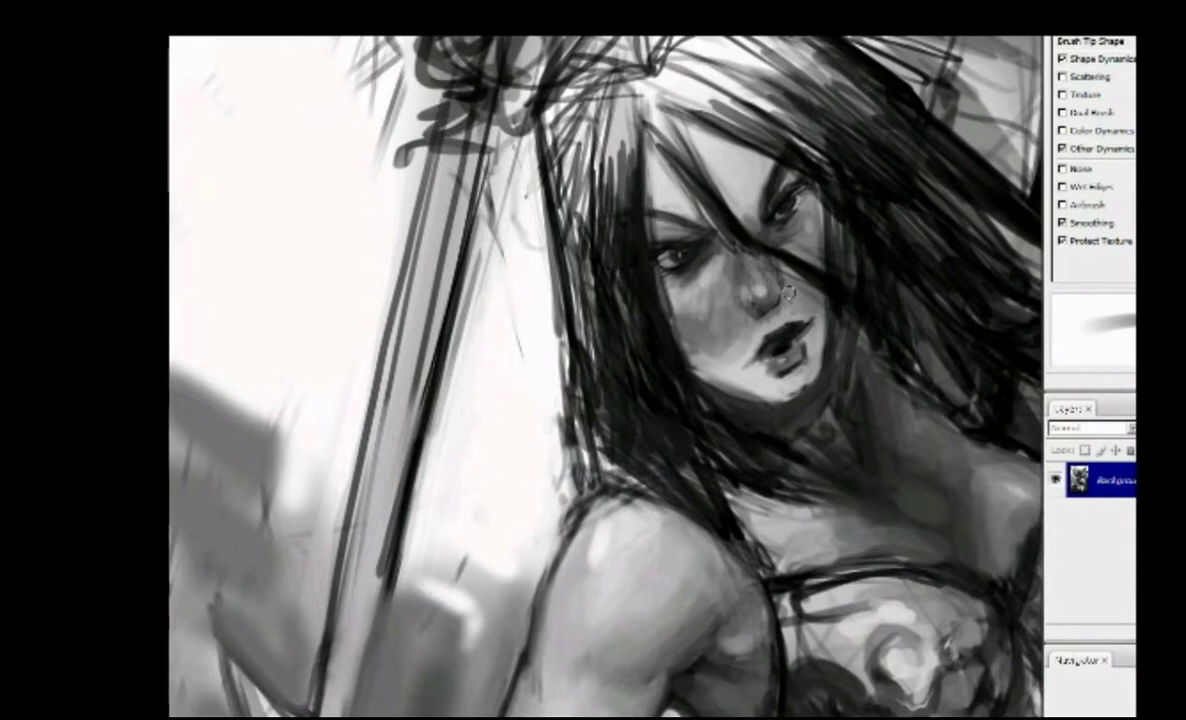
Blend a soft shadow under the shoulder muscle of the bent arm and thicken the dark upper trim of the top.
key(h)
drag(748, 203, 636, 318)
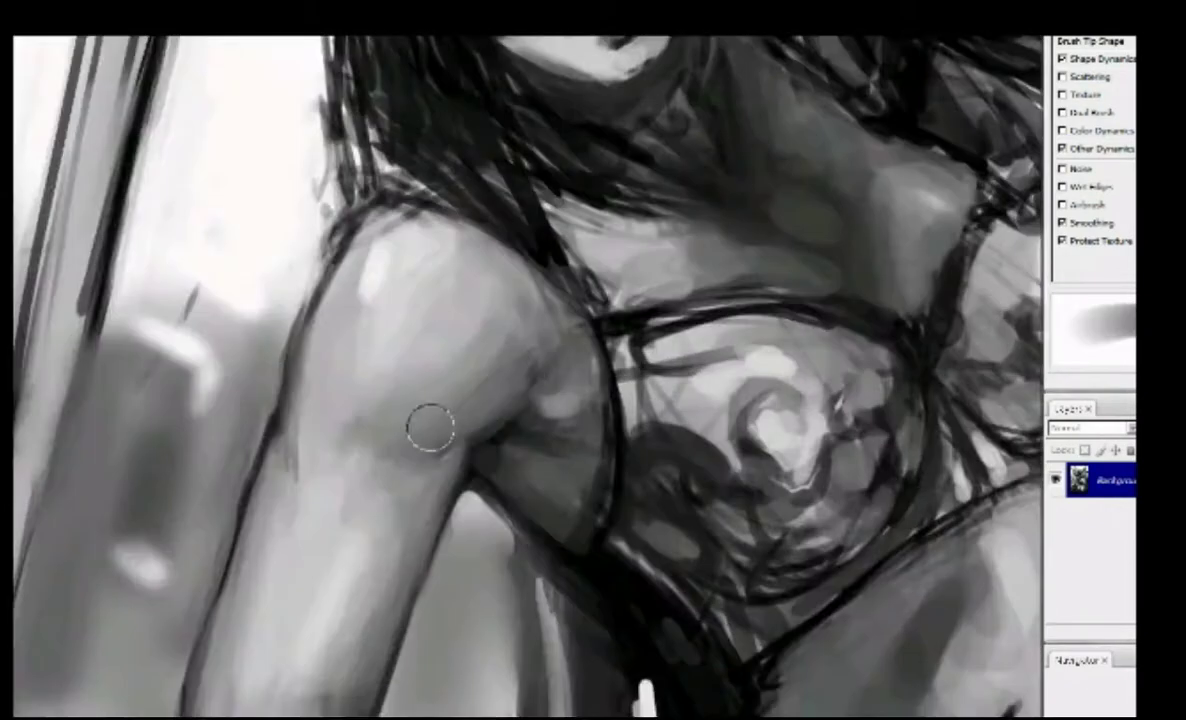
drag(378, 407, 506, 426)
scroll(658, 345, down, 1)
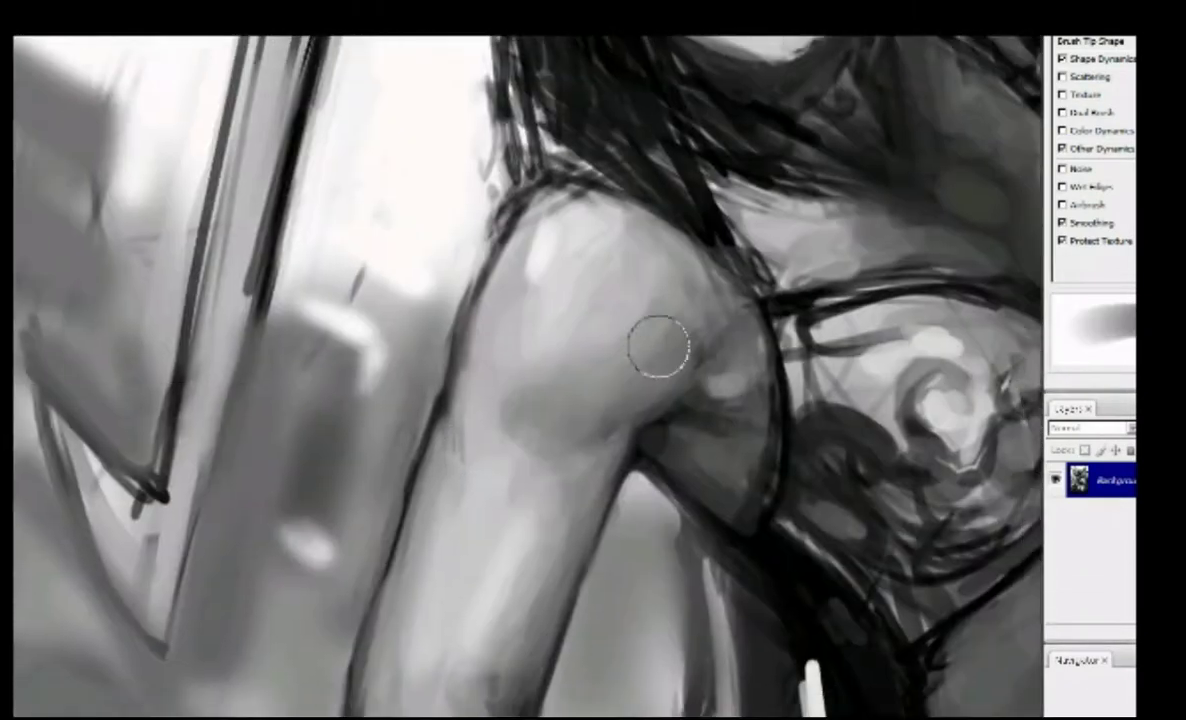
scroll(695, 435, up, 2)
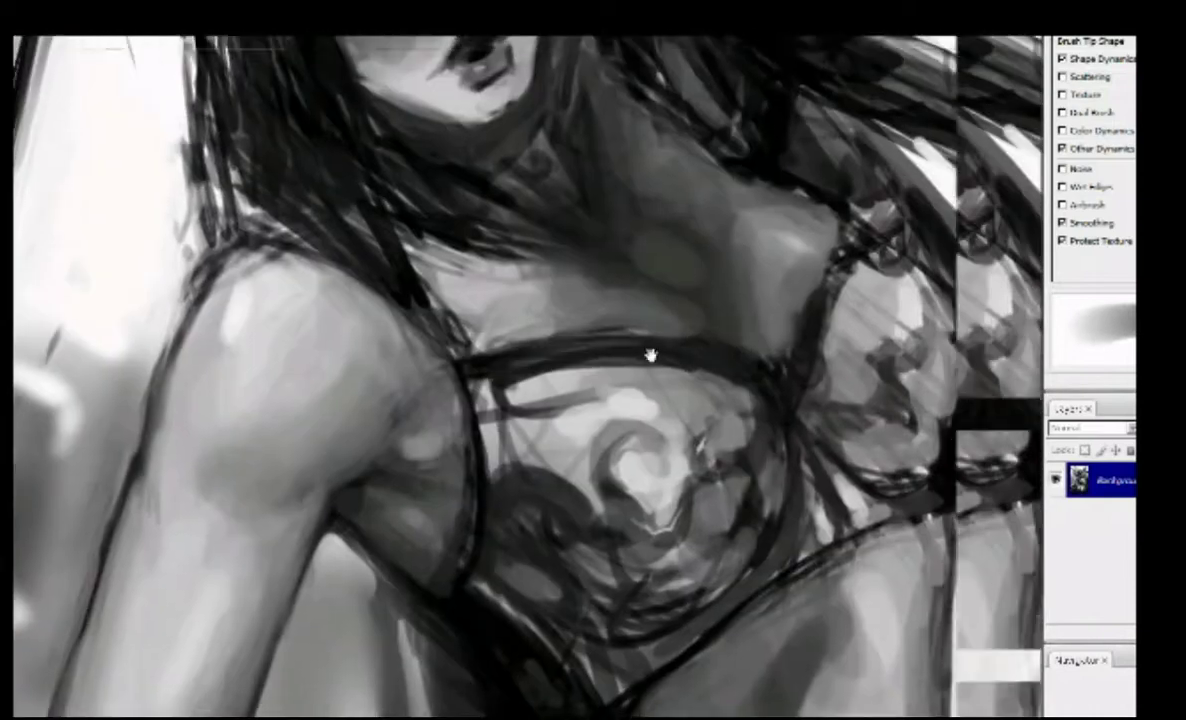
scroll(770, 500, right, 2)
Fill the hair on the left side of the woman's face with solid black down to the shoulder.
drag(770, 500, 490, 215)
drag(395, 200, 418, 410)
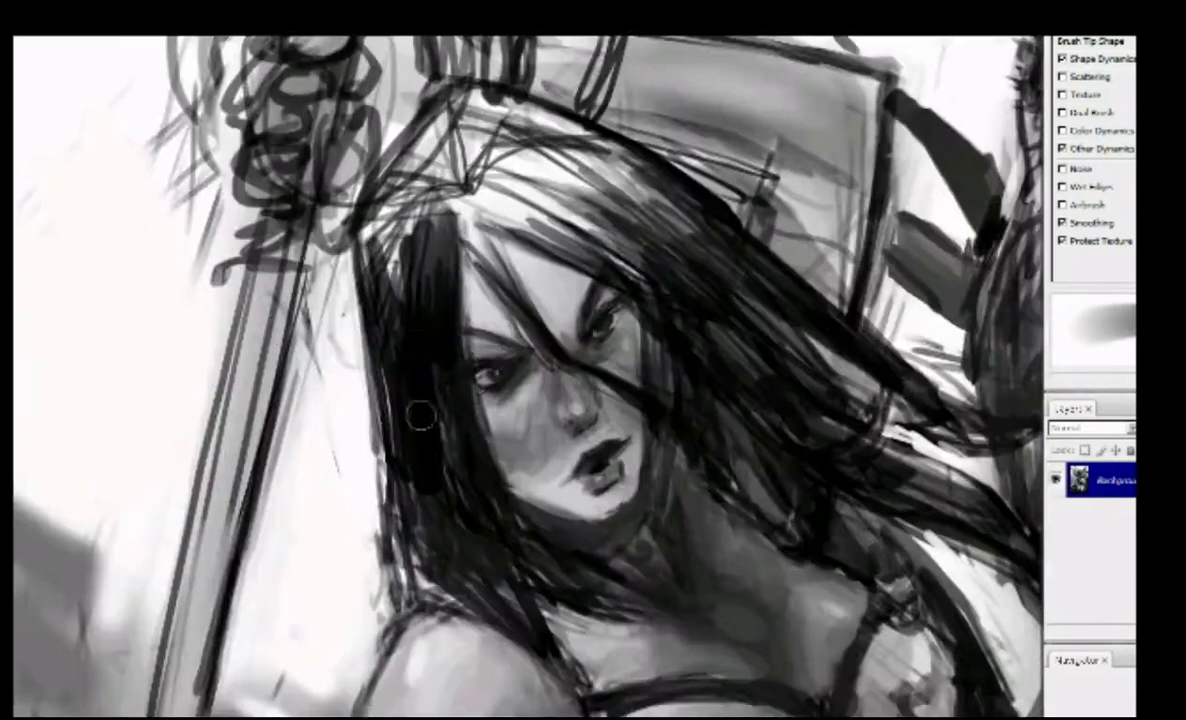
right_click(395, 200)
mouse_move(360, 230)
mouse_down()
mouse_move(384, 392)
mouse_move(470, 575)
mouse_up()
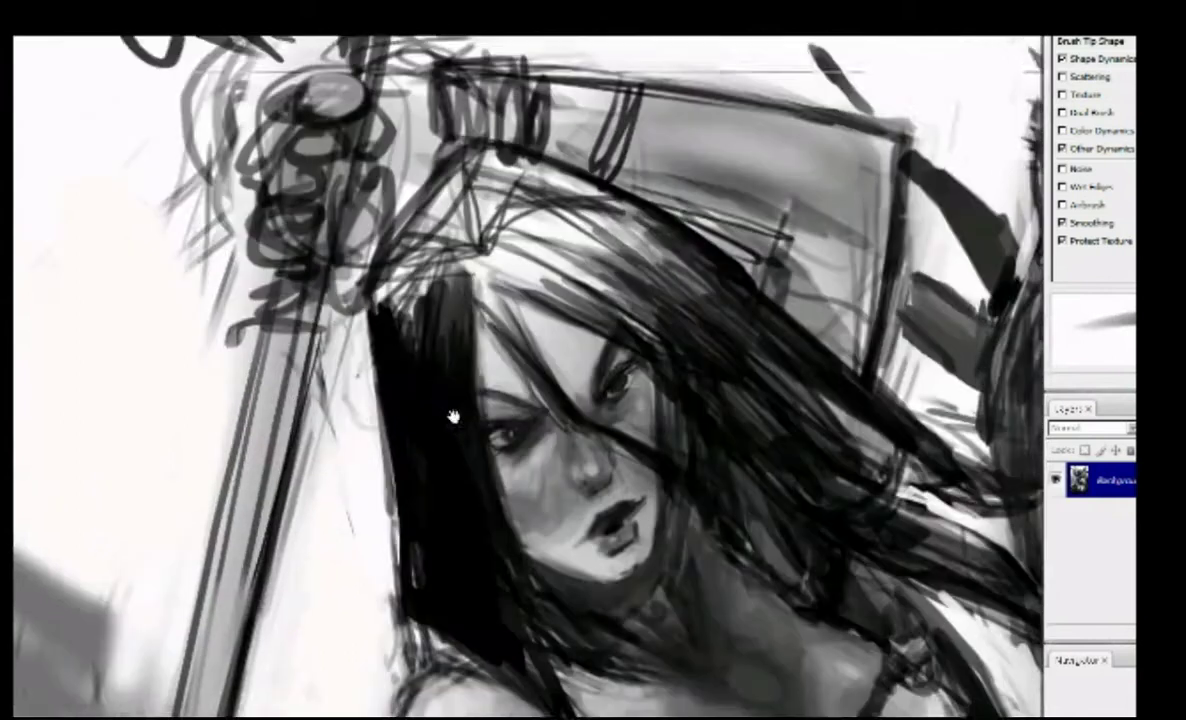
Block in the crown of the hair in solid black and darken the straps on the raised arm above it.
drag(560, 250, 650, 340)
drag(540, 420, 600, 455)
mouse_move(560, 290)
mouse_down()
mouse_move(604, 381)
mouse_move(540, 280)
mouse_move(620, 130)
mouse_move(530, 147)
mouse_move(484, 237)
mouse_up()
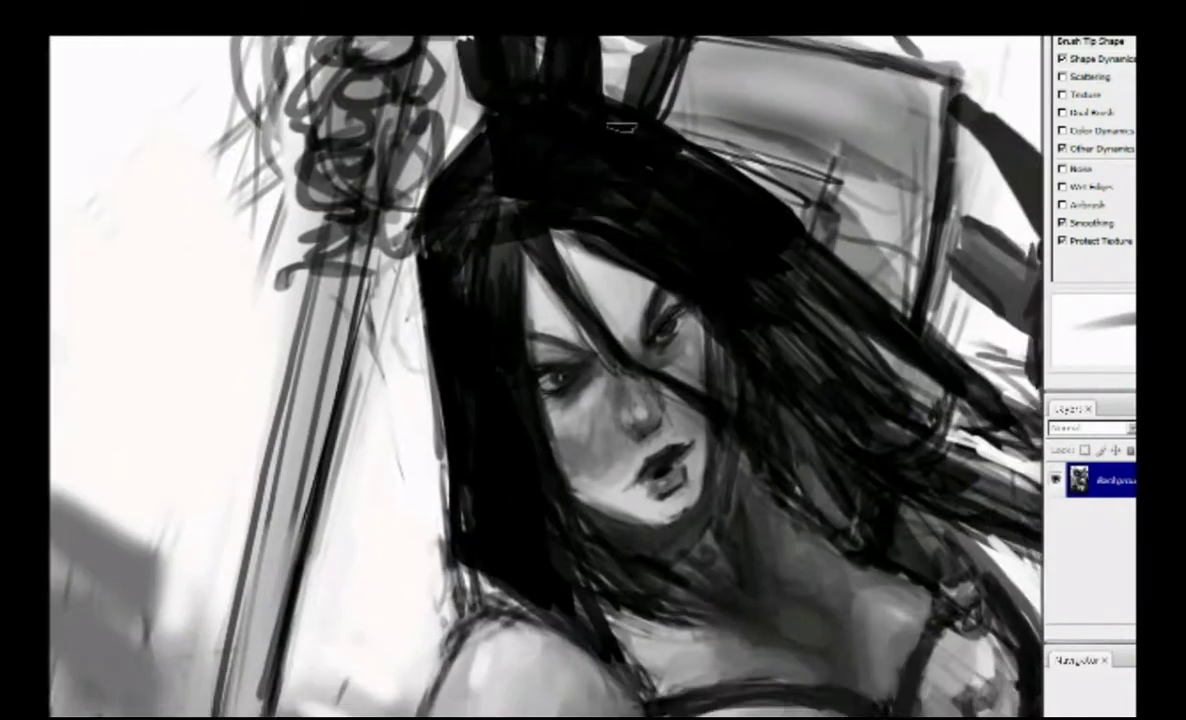
drag(600, 450, 410, 297)
drag(450, 400, 450, 280)
drag(530, 360, 410, 405)
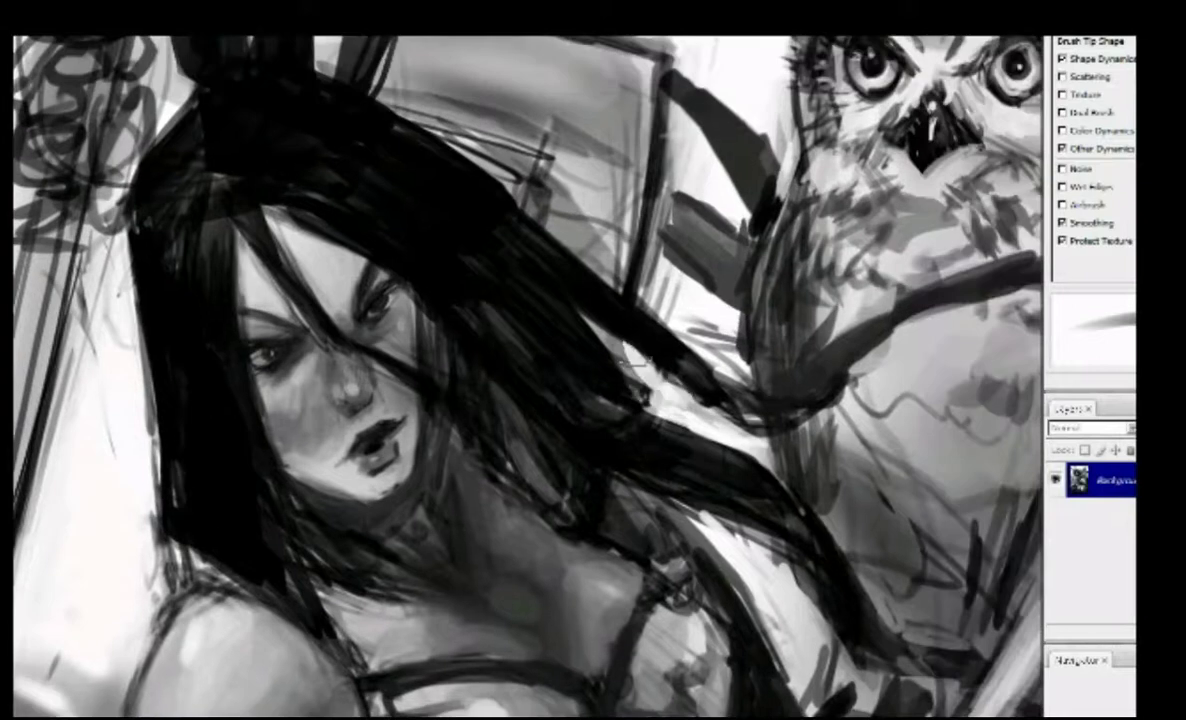
Fill the hair flowing toward the owl with black and clean up the white gaps between its strands and the ribbons.
drag(613, 360, 650, 372)
drag(600, 270, 690, 340)
drag(640, 300, 609, 338)
mouse_move(695, 230)
mouse_down()
mouse_move(700, 370)
mouse_move(685, 368)
mouse_up()
drag(799, 535, 778, 432)
key(ctrl+minus)
key(ctrl+minus)
key(ctrl+minus)
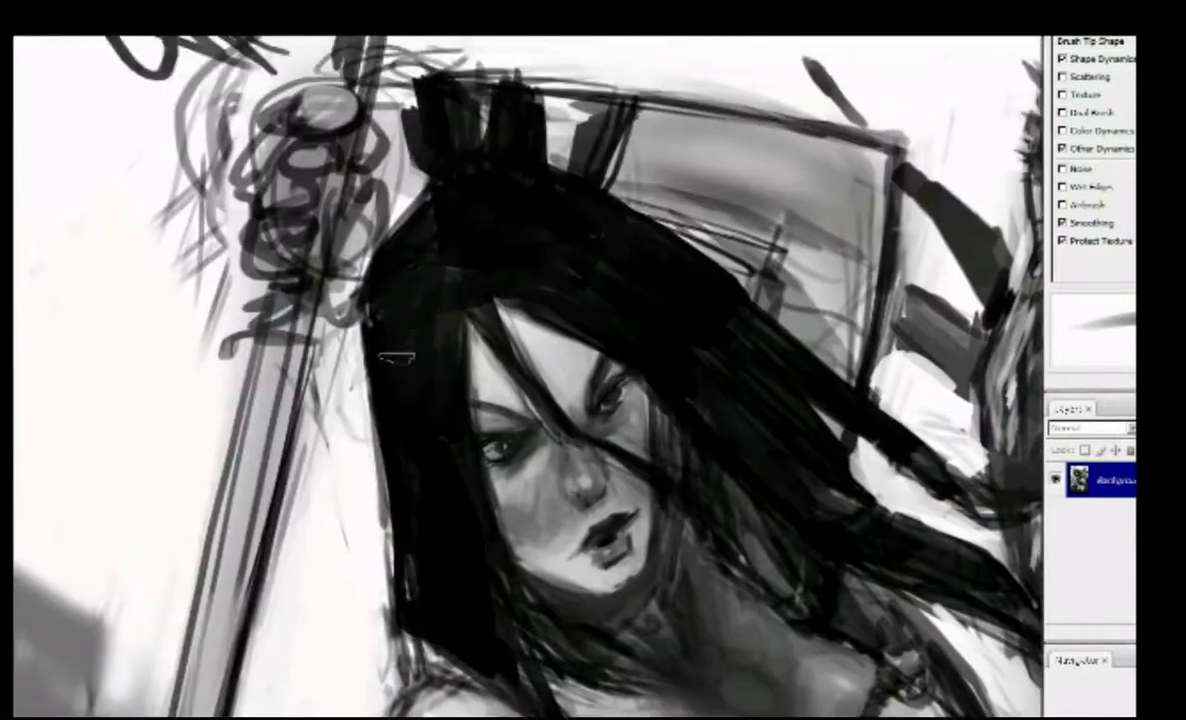
Shade the side of the neck beneath the woman's jaw with broad mid-gray strokes.
key(ctrl+plus)
key(ctrl+plus)
key(ctrl+plus)
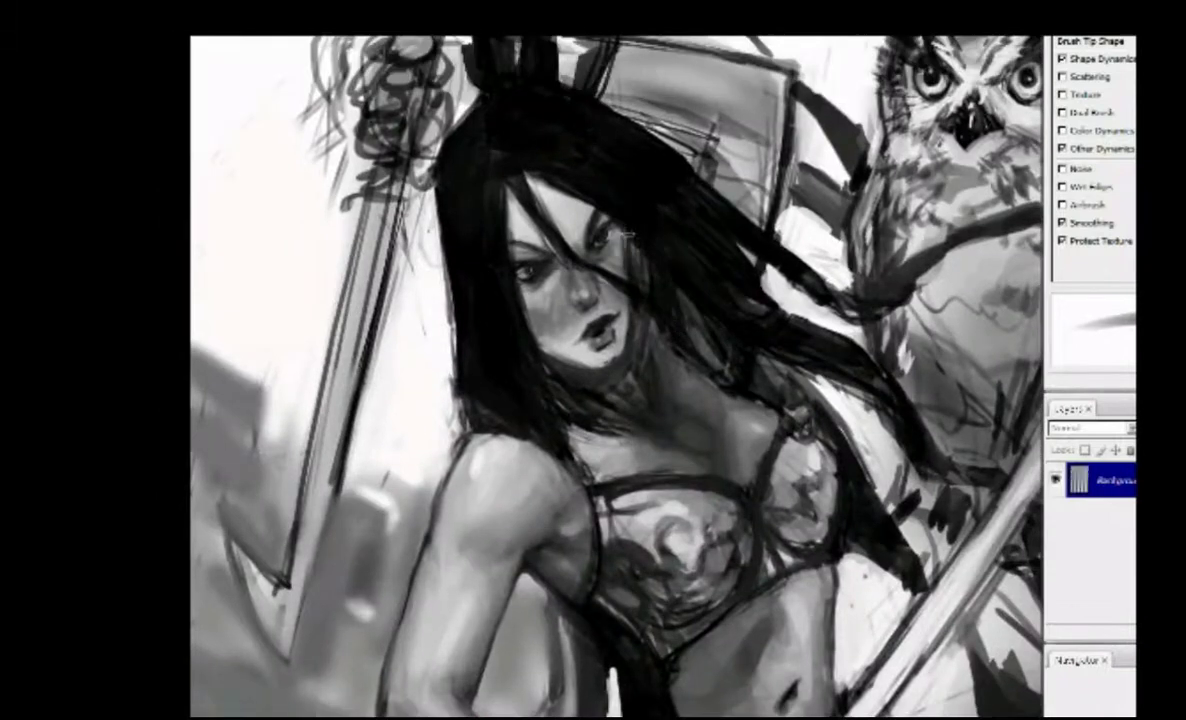
key(ctrl+plus)
drag(550, 320, 596, 273)
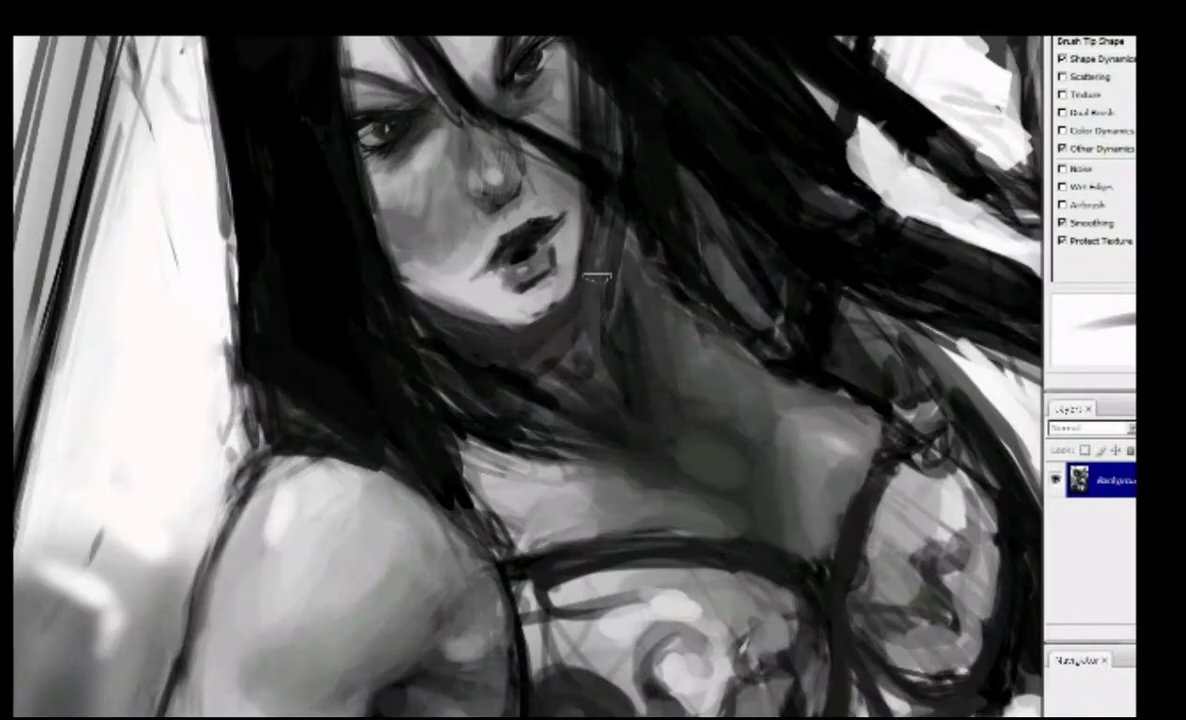
mouse_move(580, 380)
mouse_down()
mouse_move(614, 275)
mouse_move(600, 200)
mouse_up()
drag(650, 290, 710, 170)
drag(360, 45, 500, 225)
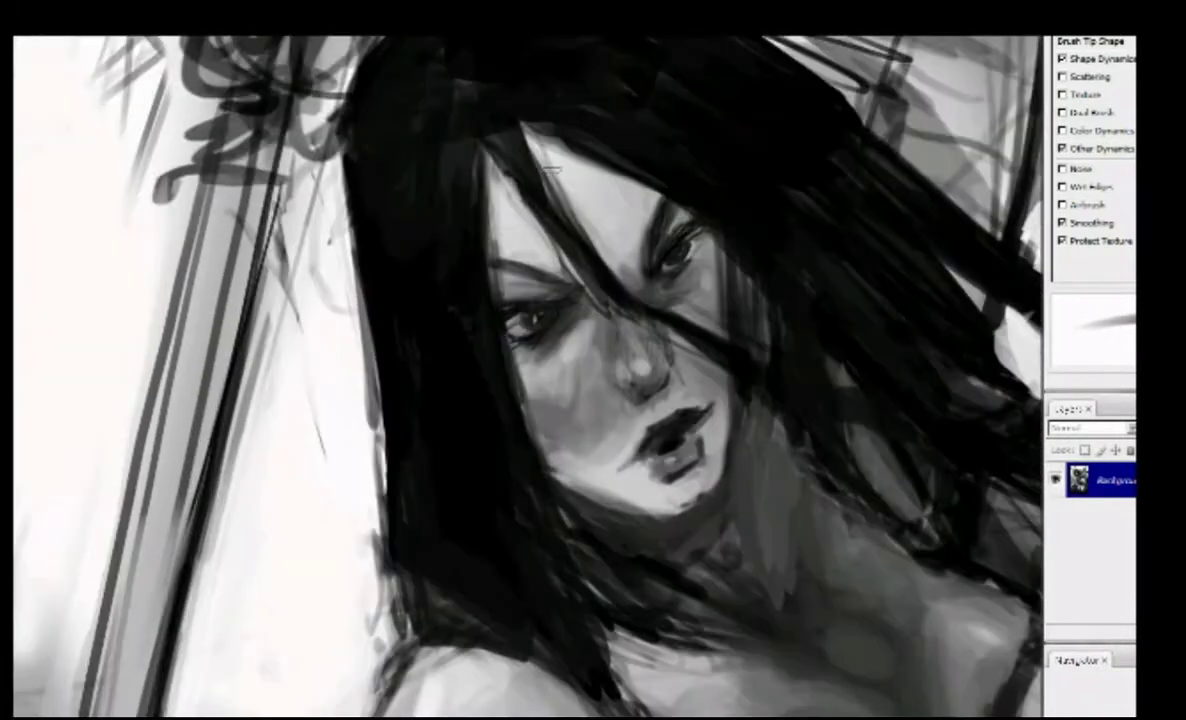
Refine the lips and chin contour and soften the cheek shading beside the mouth with a soft brush.
scroll(537, 361, down, 1)
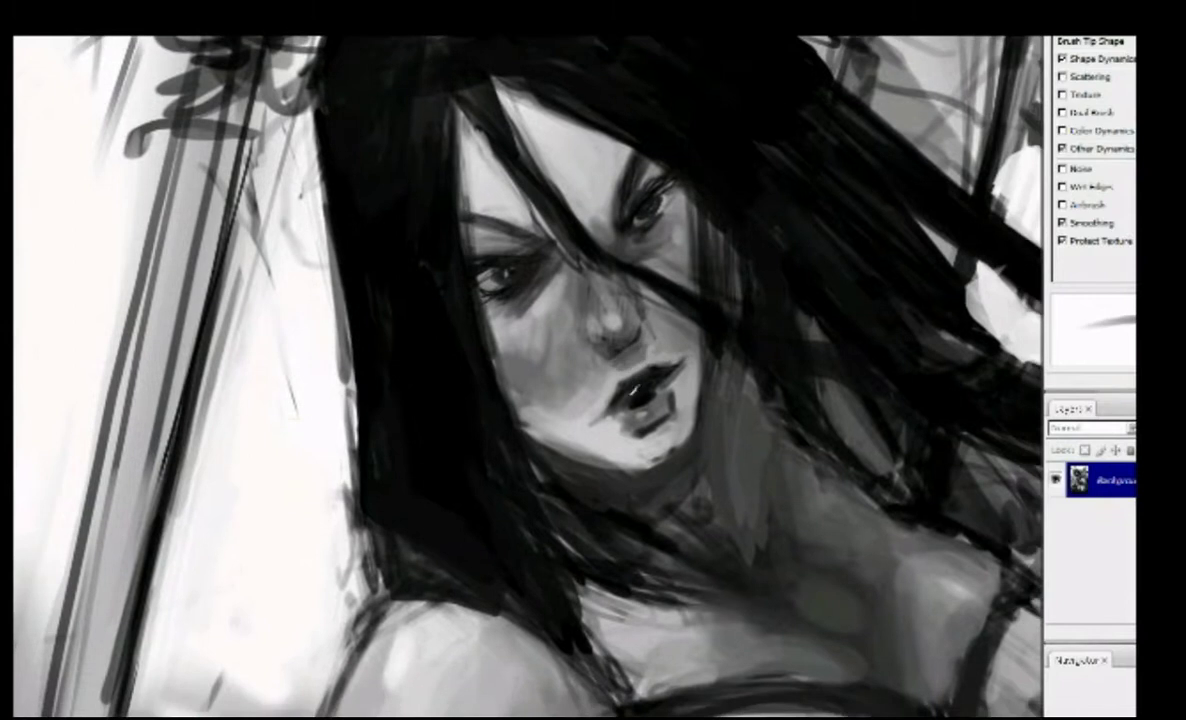
scroll(532, 348, down, 1)
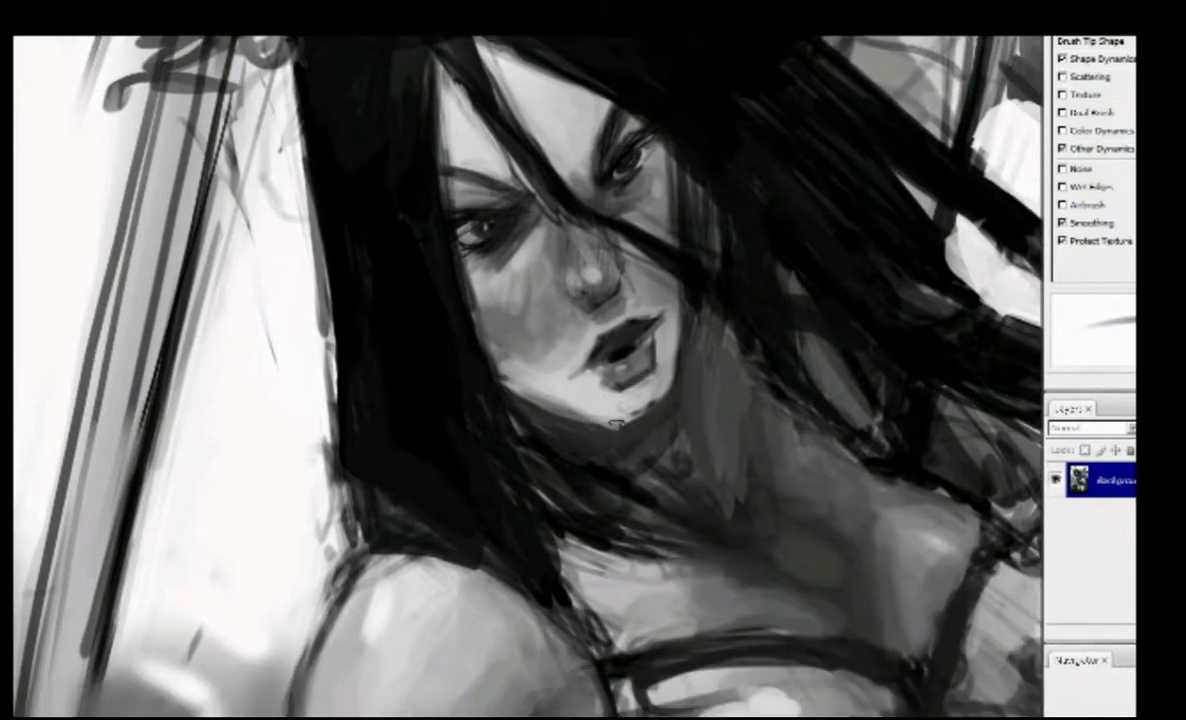
scroll(617, 422, down, 1)
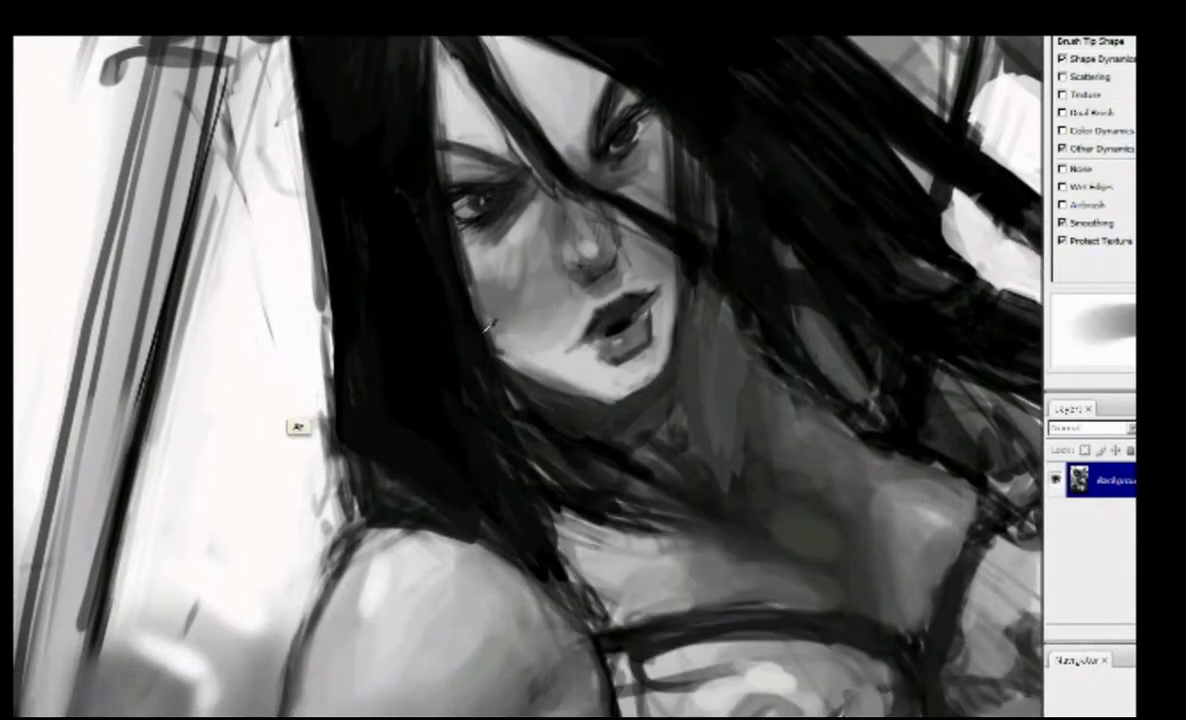
scroll(490, 323, down, 2)
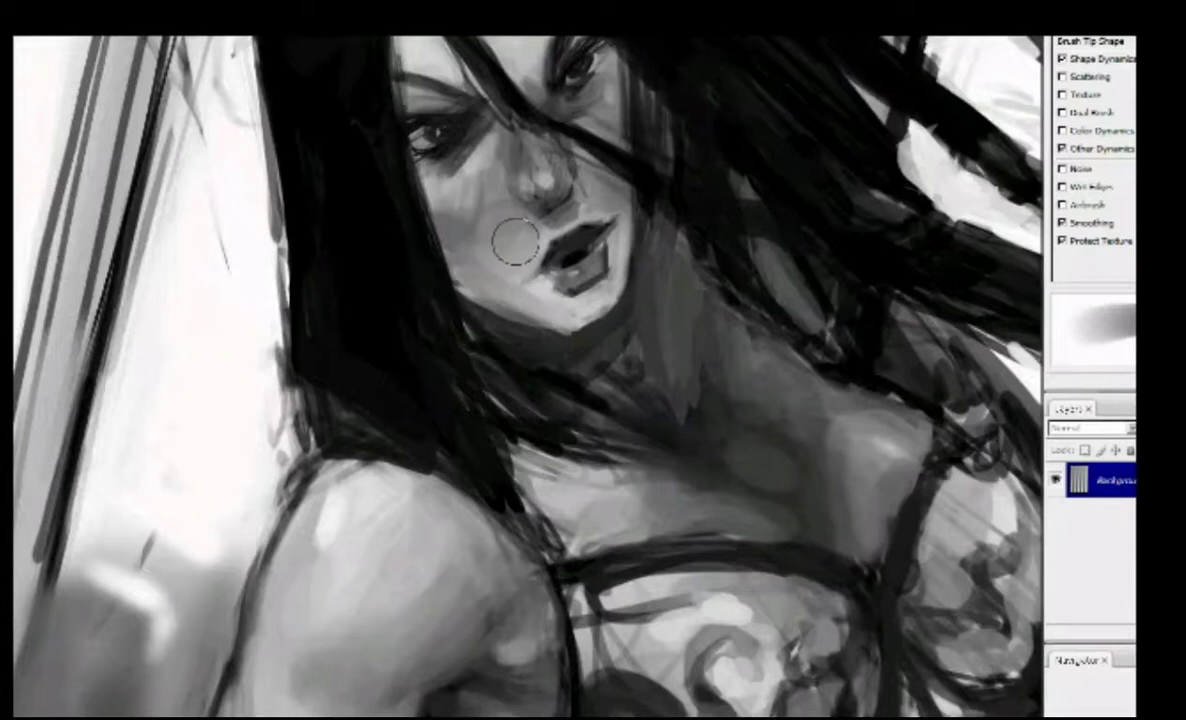
Repaint the eye on the left side of the woman's face with a darker iris and clearer eyelids.
scroll(515, 240, up, 5)
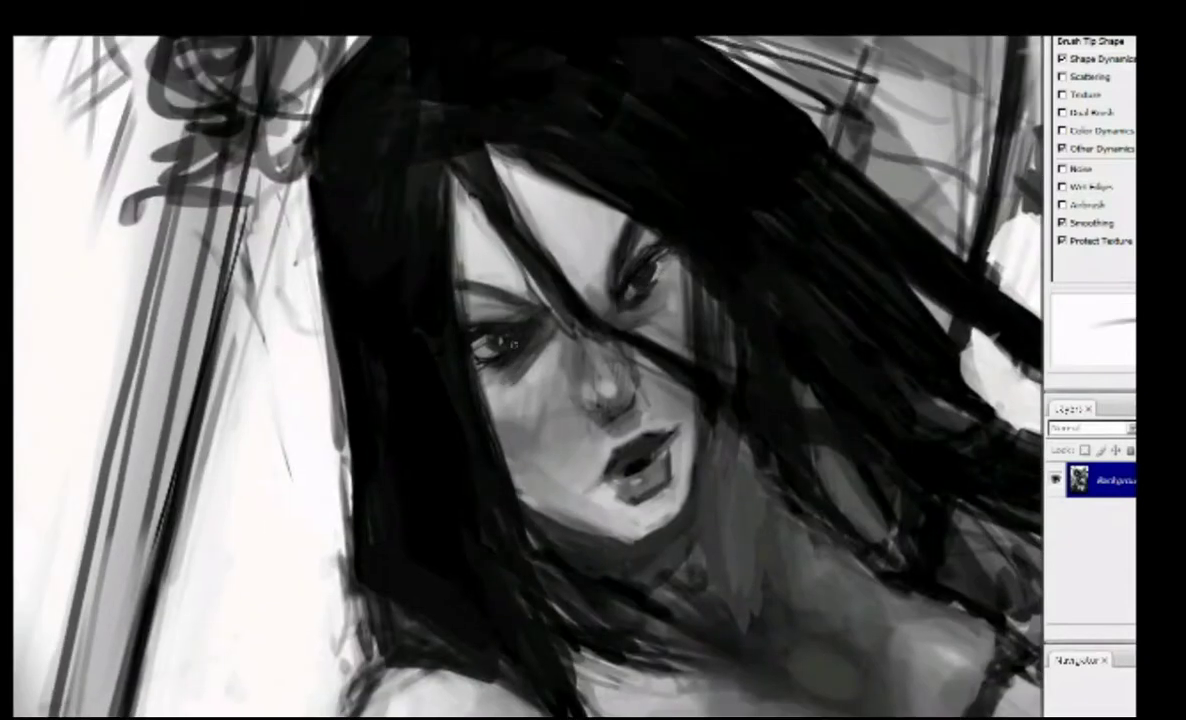
scroll(537, 320, down, 2)
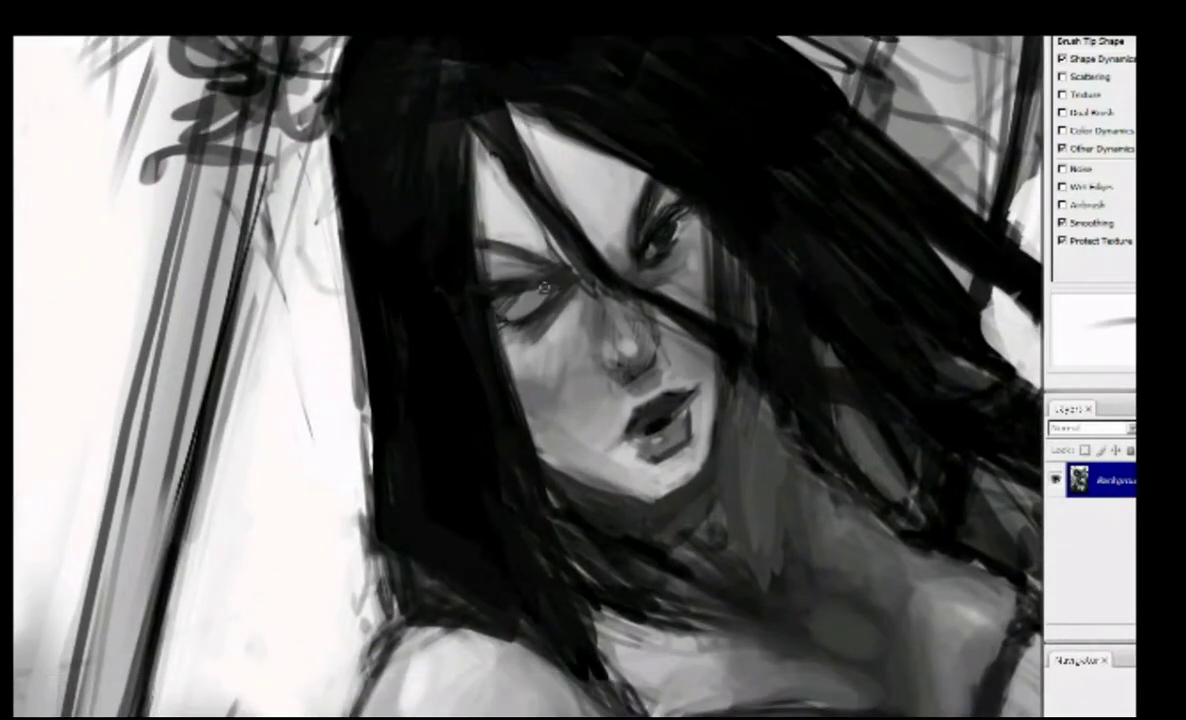
scroll(298, 427, down, 4)
scroll(298, 427, up, 6)
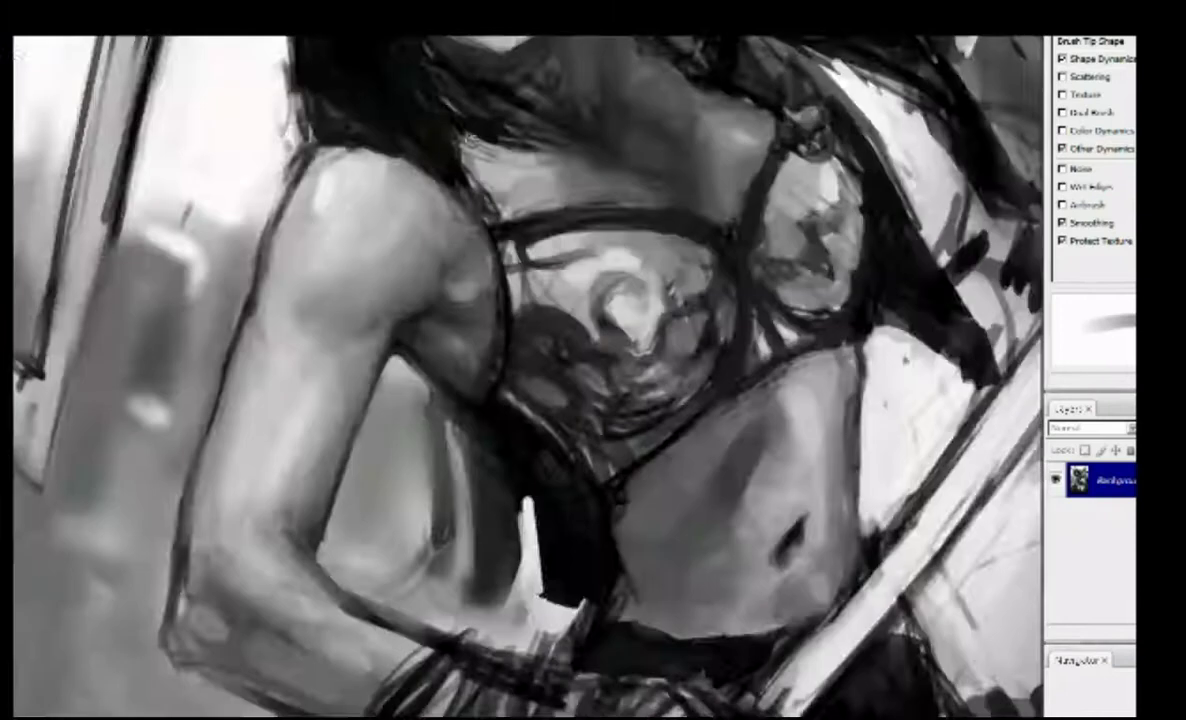
scroll(527, 375, down, 2)
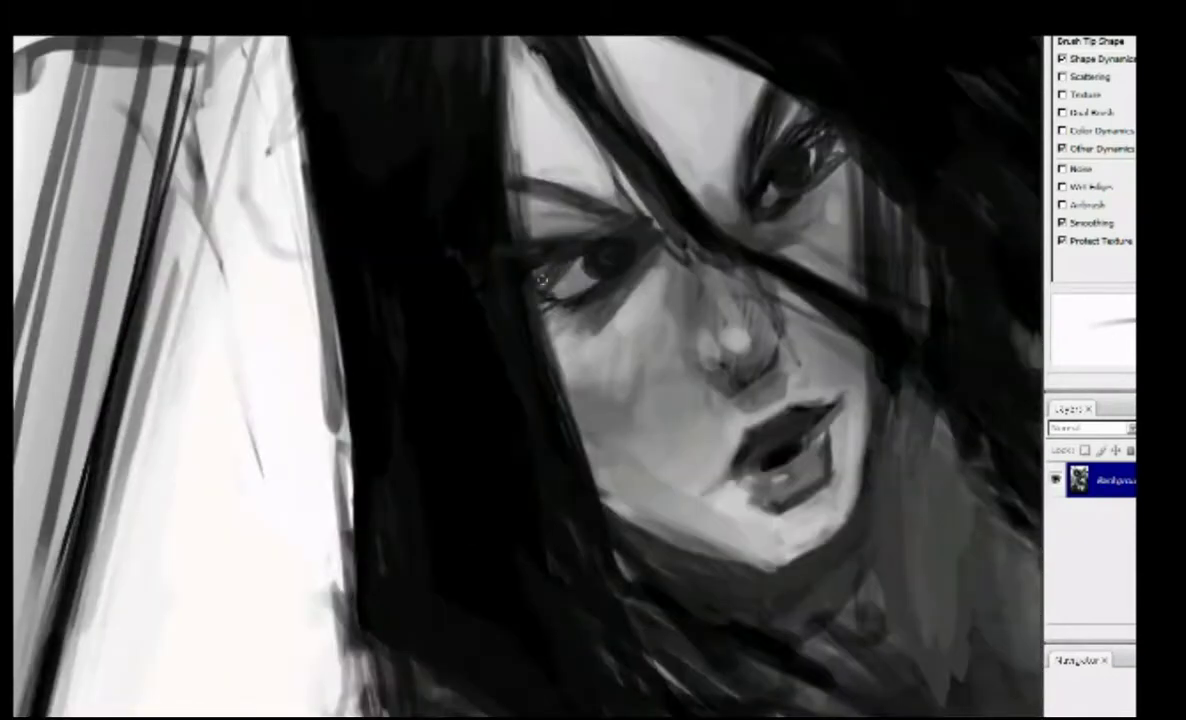
Redraw the eyebrow on the left side of the face as a thick dark arch and deepen the other eye's shadows.
scroll(527, 375, up, 2)
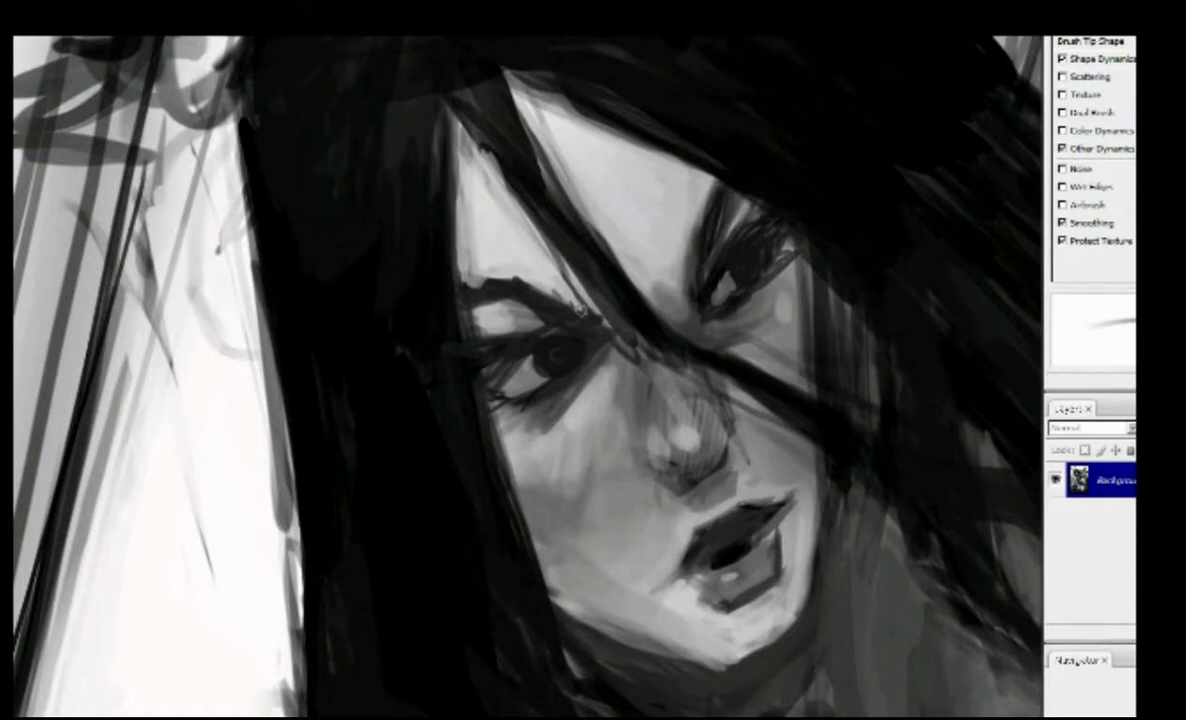
scroll(578, 310, up, 3)
scroll(371, 278, down, 8)
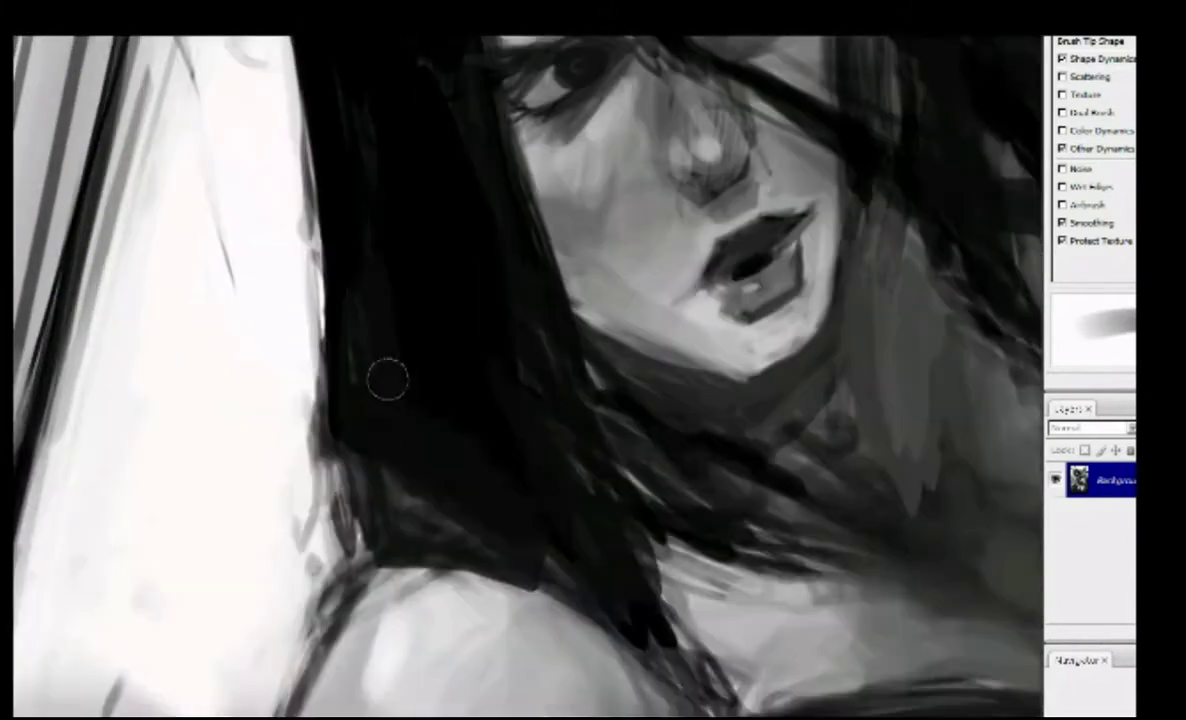
Paint black hair strands sweeping from the shoulder across the neck and chest with the initial direction brush.
scroll(420, 395, down, 4)
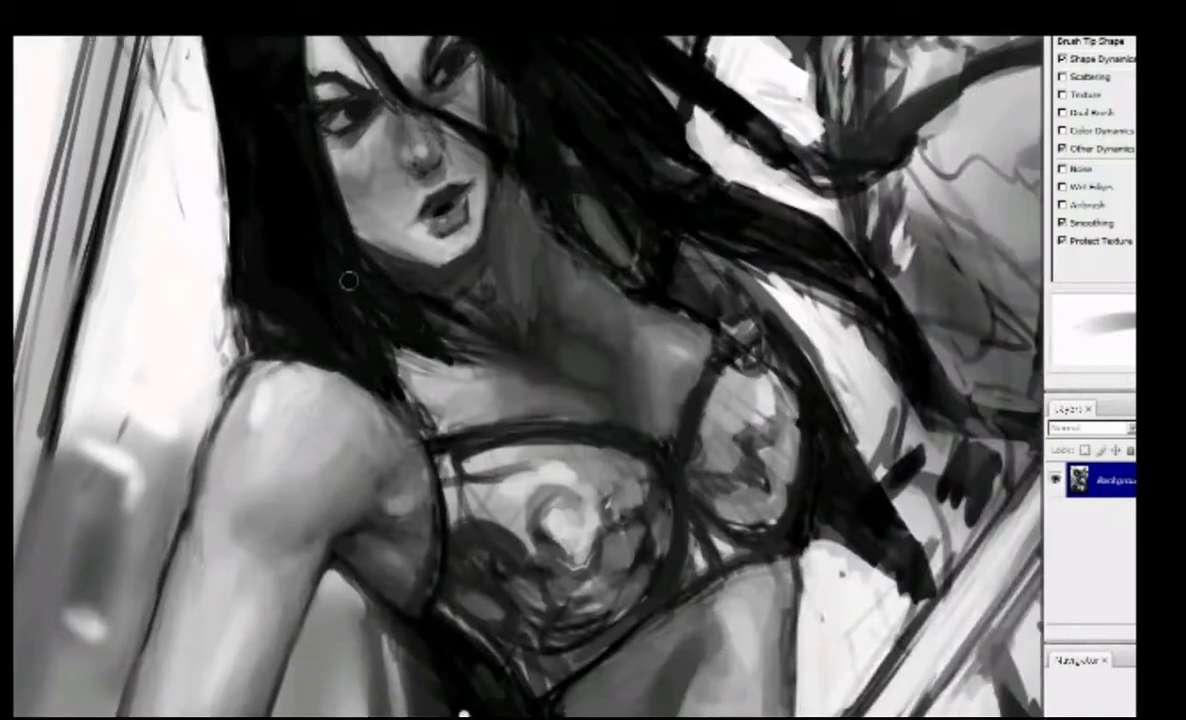
right_click(443, 398)
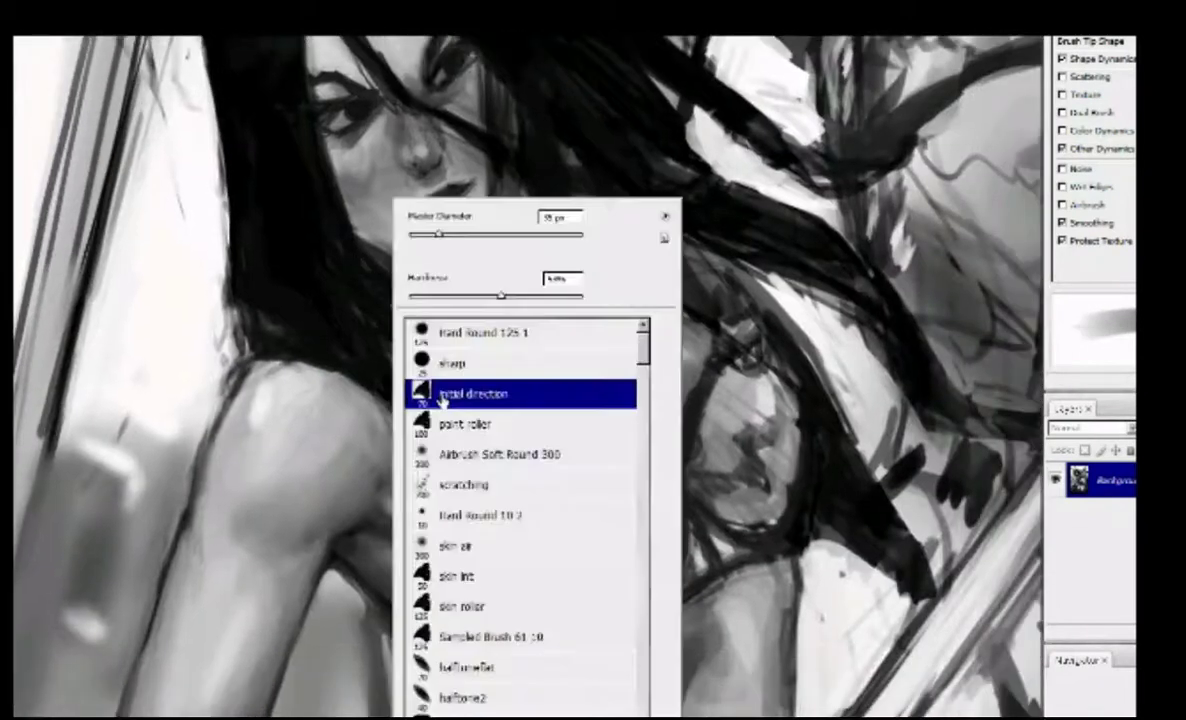
double_click(443, 398)
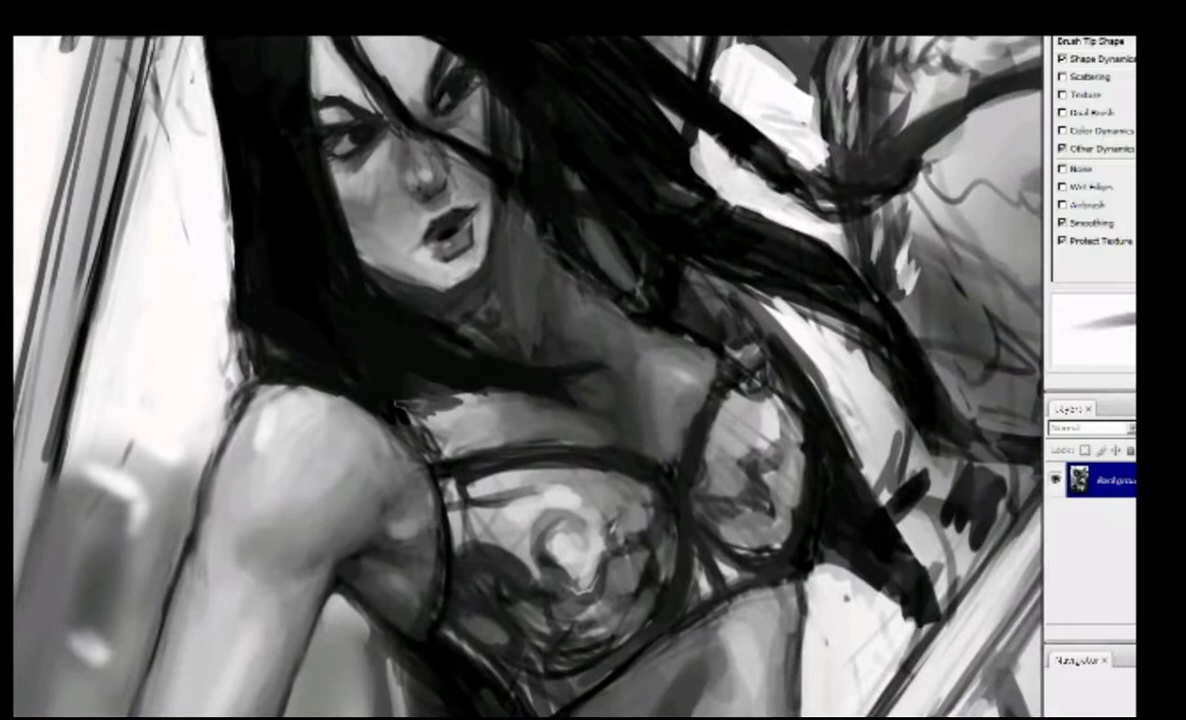
scroll(285, 400, up, 2)
scroll(280, 240, down, 3)
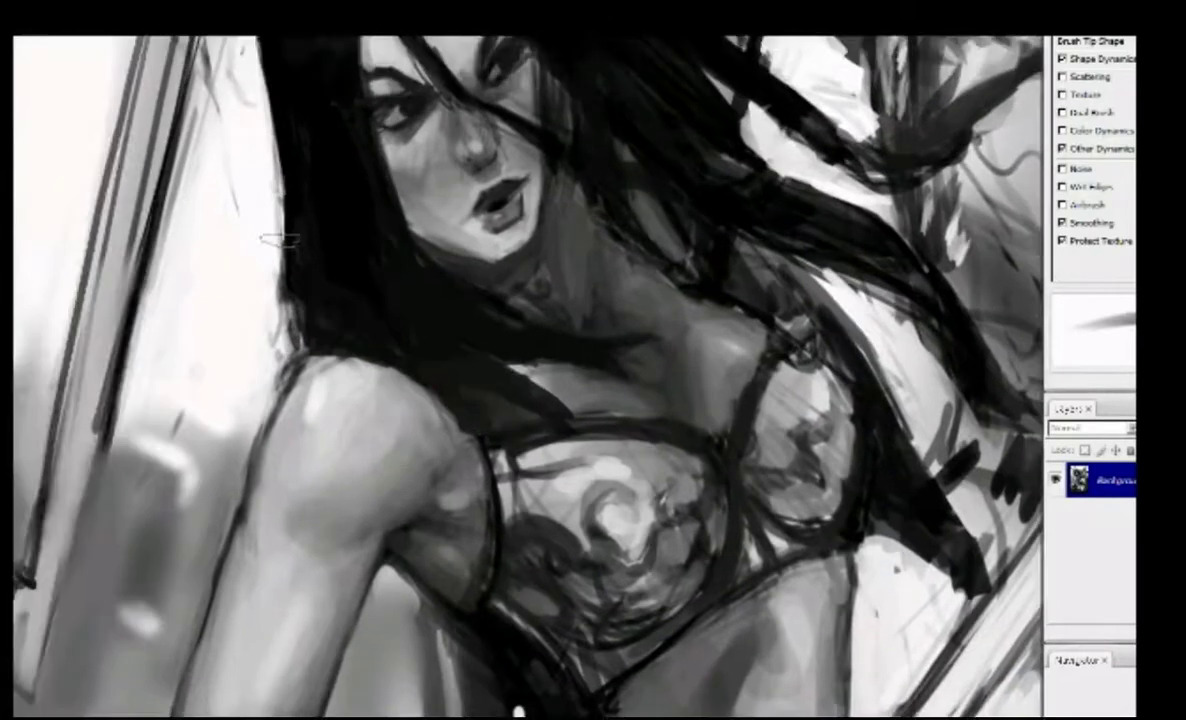
scroll(300, 330, up, 2)
Darken the background around the downward-pointing sword tip with soft gray tones using the Airbrush Soft Round 300 brush.
right_click(325, 453)
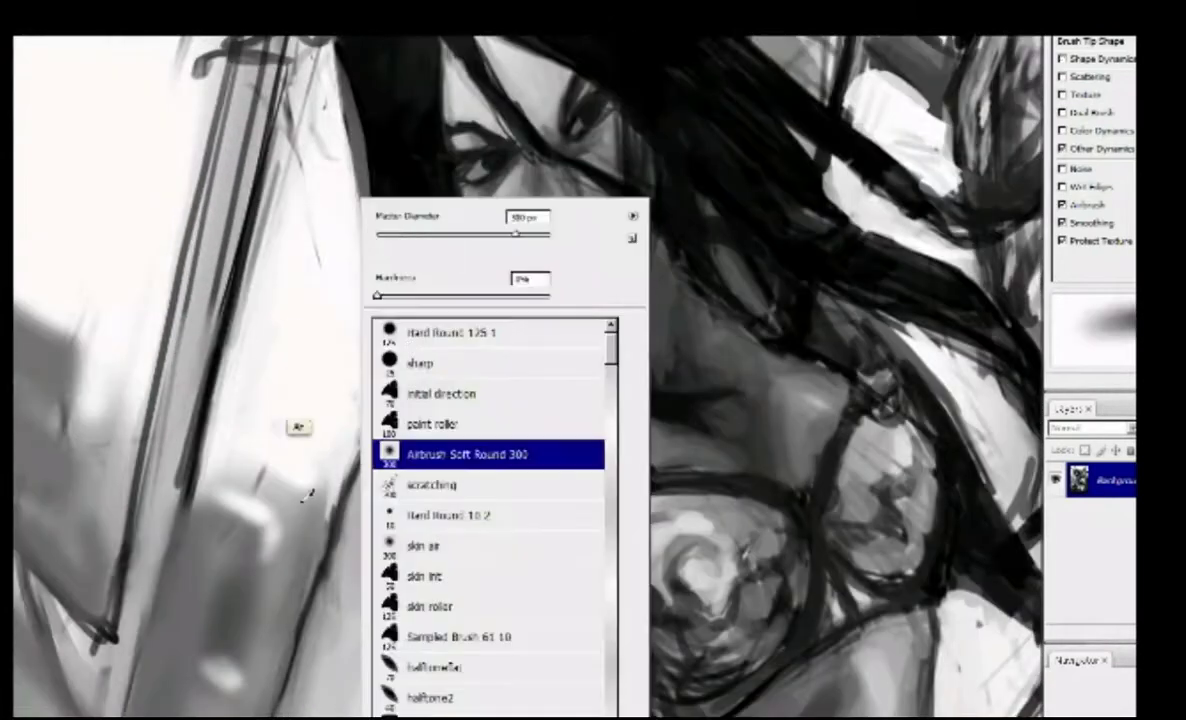
key(Return)
scroll(310, 450, down, 3)
scroll(276, 410, up, 2)
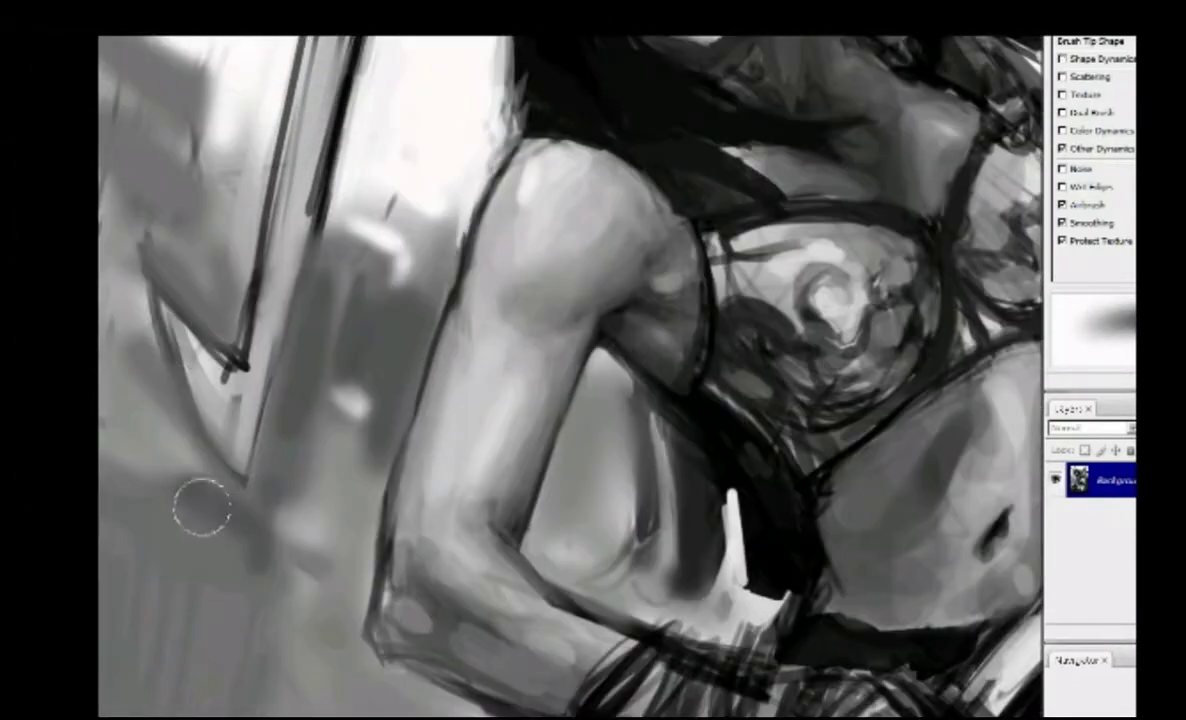